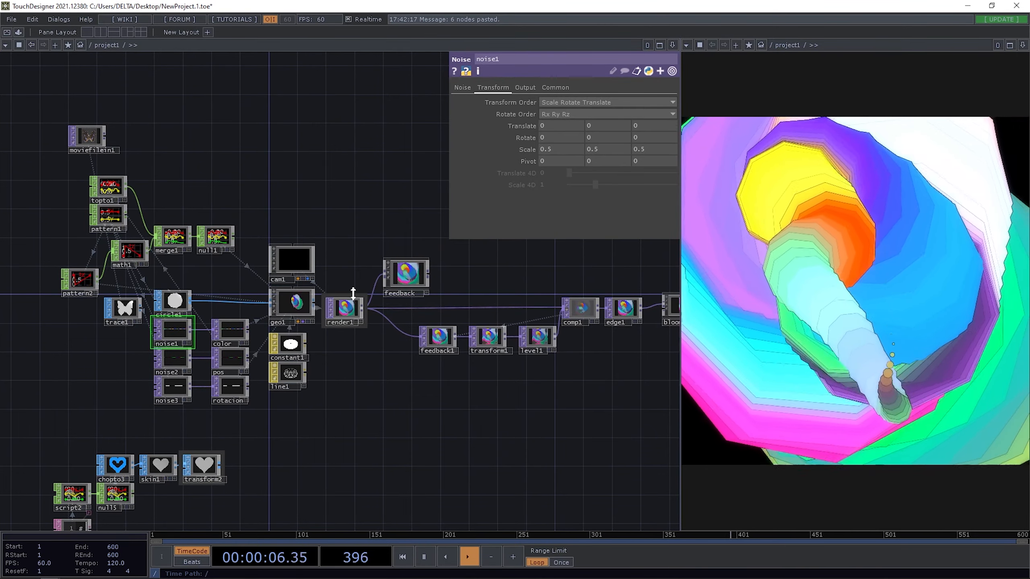
Feed trace1 into geo1 in place of circle1, and reconnect circle1 to geo1.
{"action": "left_click_drag", "start_coordinate": [140, 308], "coordinate": [263, 304]}
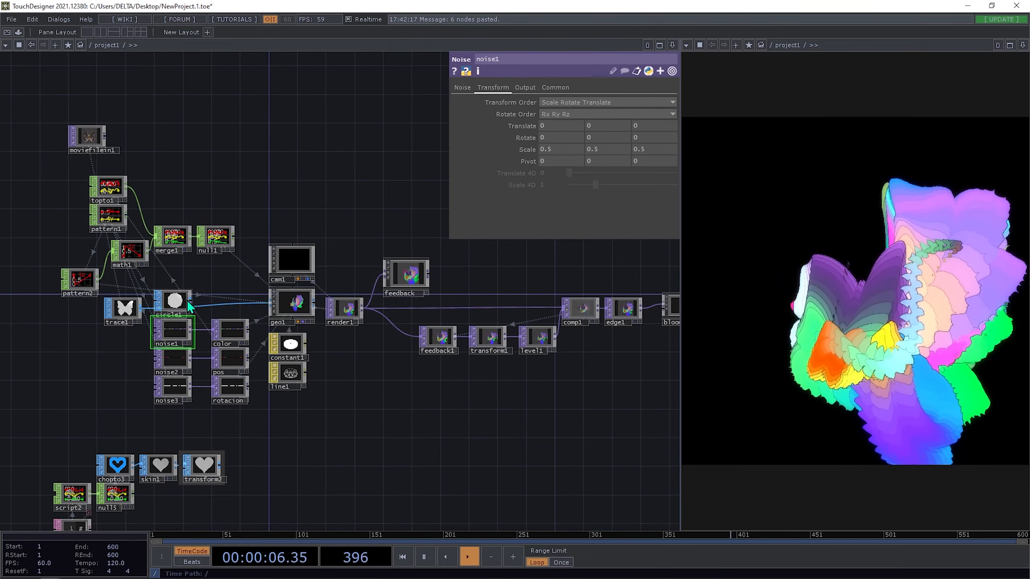
{"action": "left_click_drag", "start_coordinate": [186, 300], "coordinate": [271, 303]}
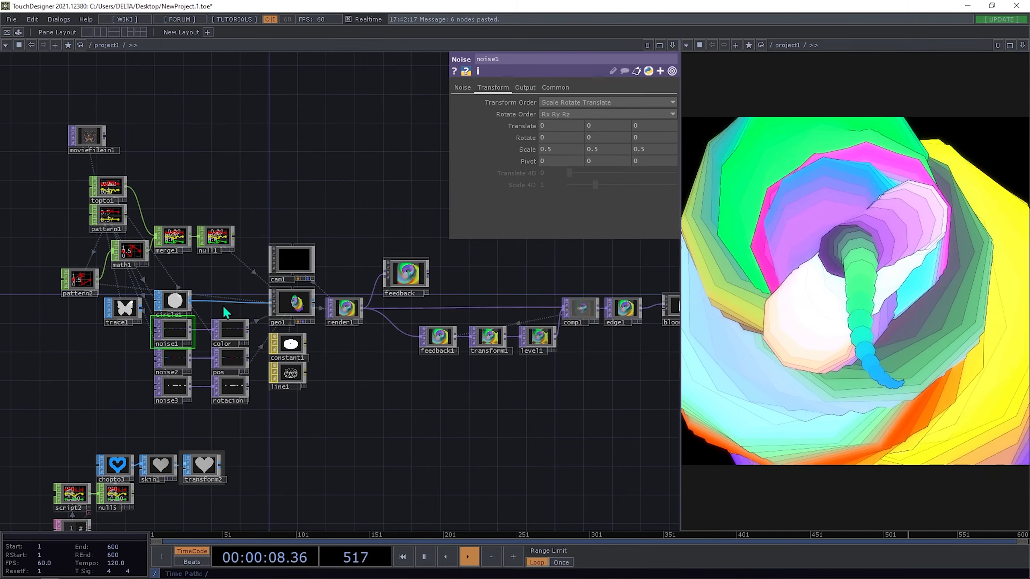
{"action": "scroll", "coordinate": [232, 306], "scroll_direction": "down", "scroll_amount": 3}
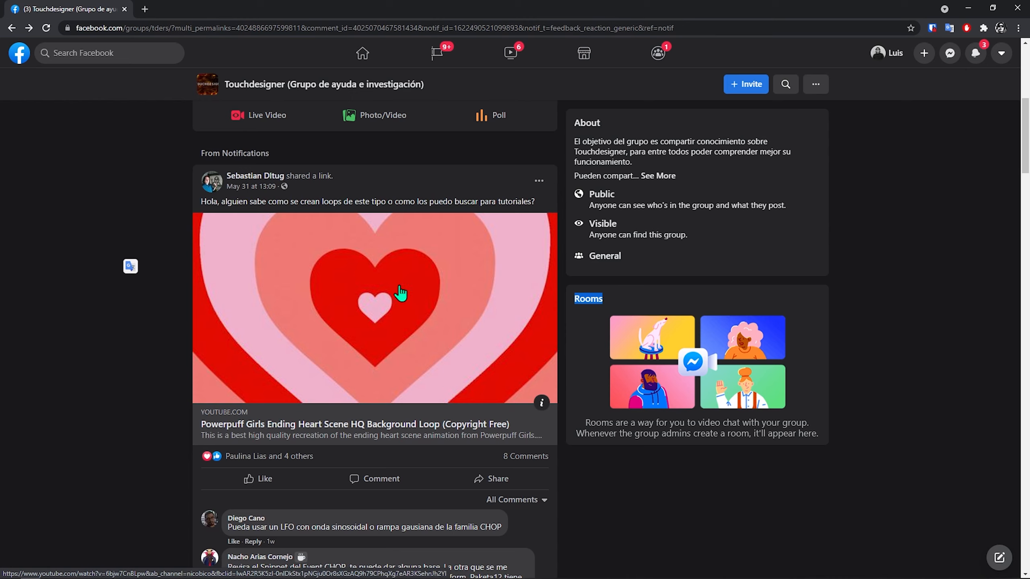
Read the Facebook group post about the heart background loop and its comments, and switch back to TouchDesigner.
{"action": "left_click_drag", "start_coordinate": [653, 438], "coordinate": [638, 472]}
{"action": "scroll", "coordinate": [650, 441], "scroll_direction": "down", "scroll_amount": 2}
{"action": "left_click", "coordinate": [99, 331]}
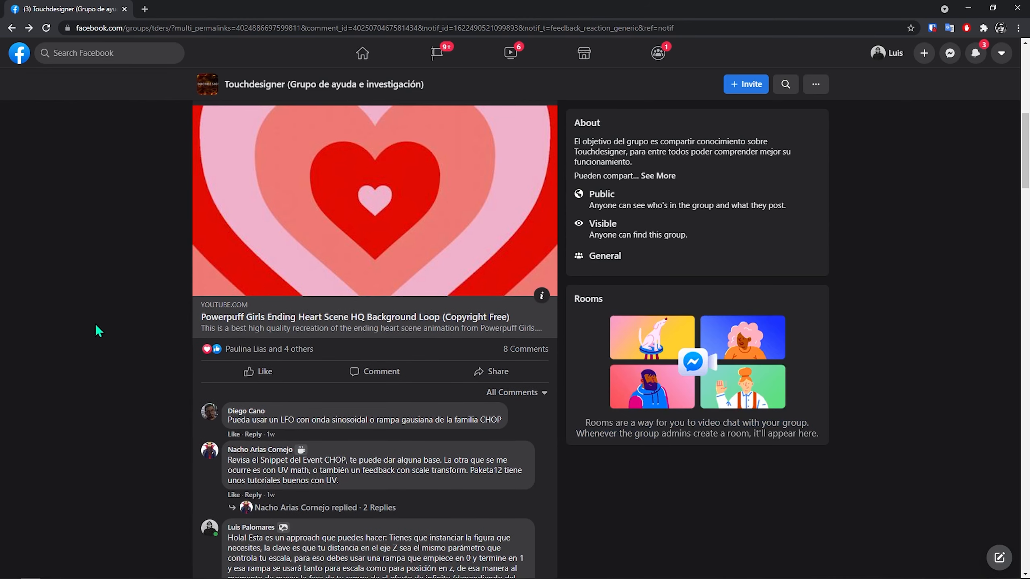
{"action": "scroll", "coordinate": [108, 345], "scroll_direction": "down", "scroll_amount": 3}
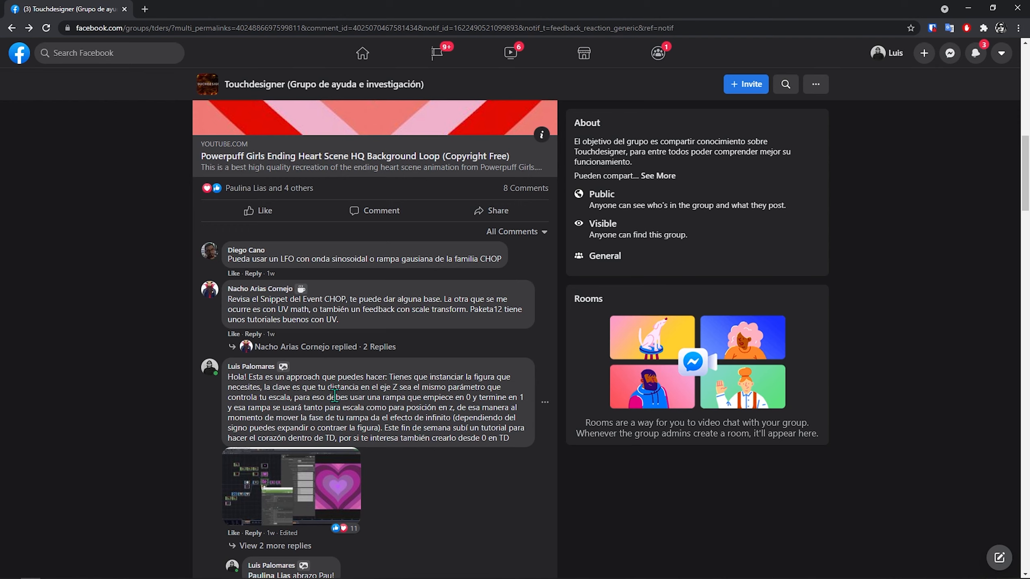
{"action": "scroll", "coordinate": [456, 432], "scroll_direction": "up", "scroll_amount": 6}
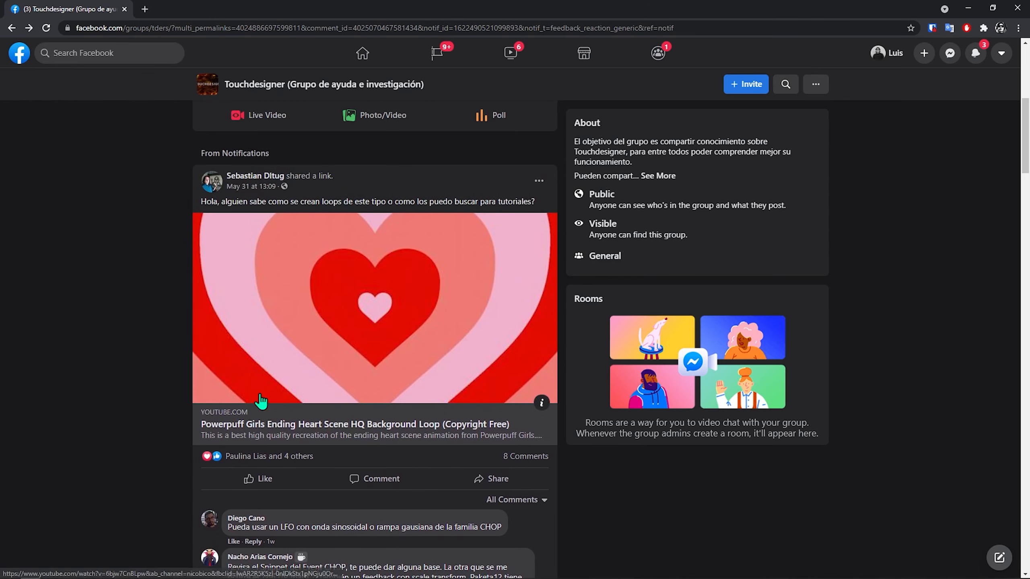
{"action": "key", "text": "alt+Tab"}
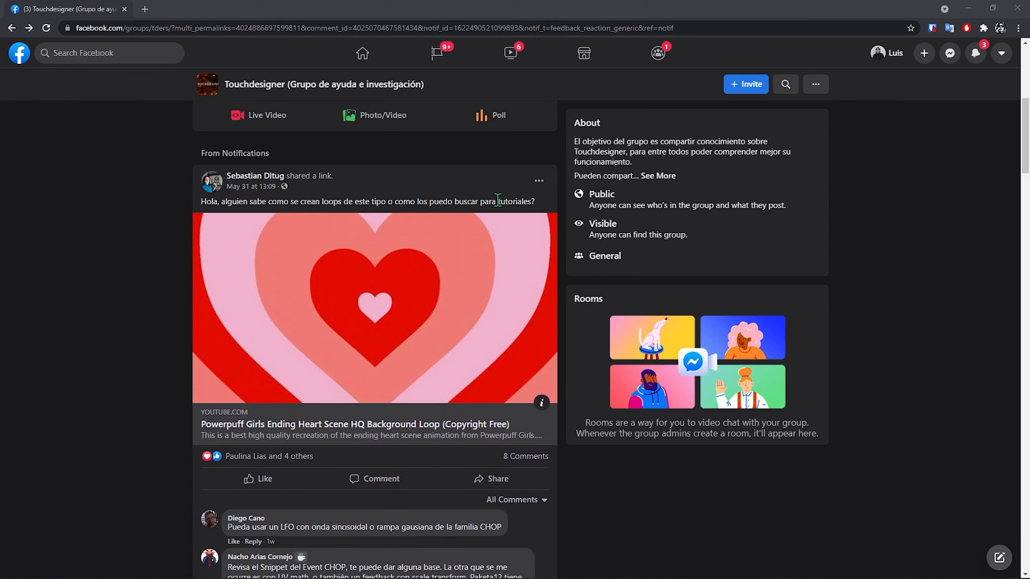
Select the heart operators chopto3, skin1, transform2, script2, null5 and script2_callbacks as a group and move them above the main network.
{"action": "scroll", "coordinate": [343, 291], "scroll_direction": "up", "scroll_amount": 3}
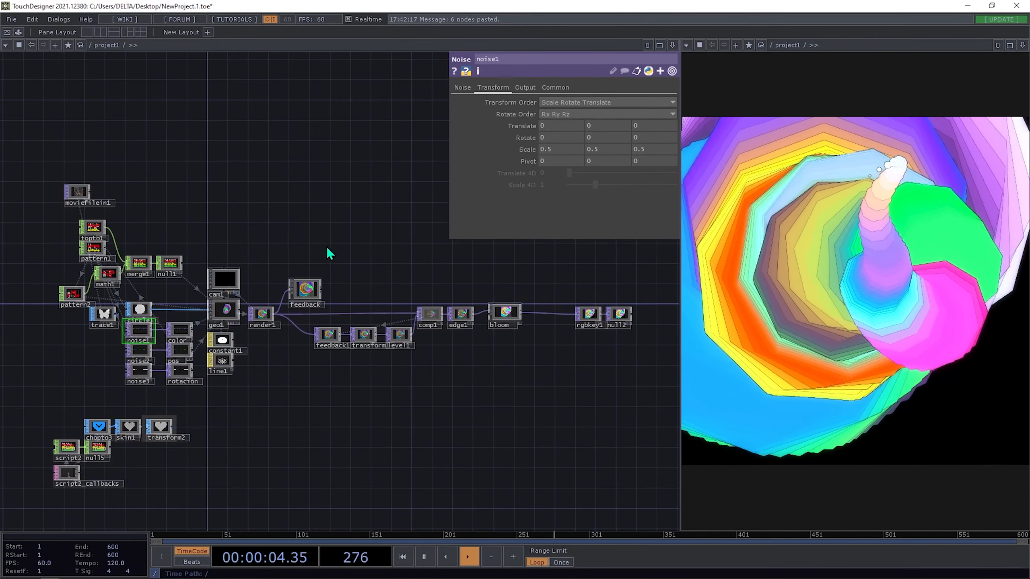
{"action": "scroll", "coordinate": [543, 385], "scroll_direction": "down", "scroll_amount": 4}
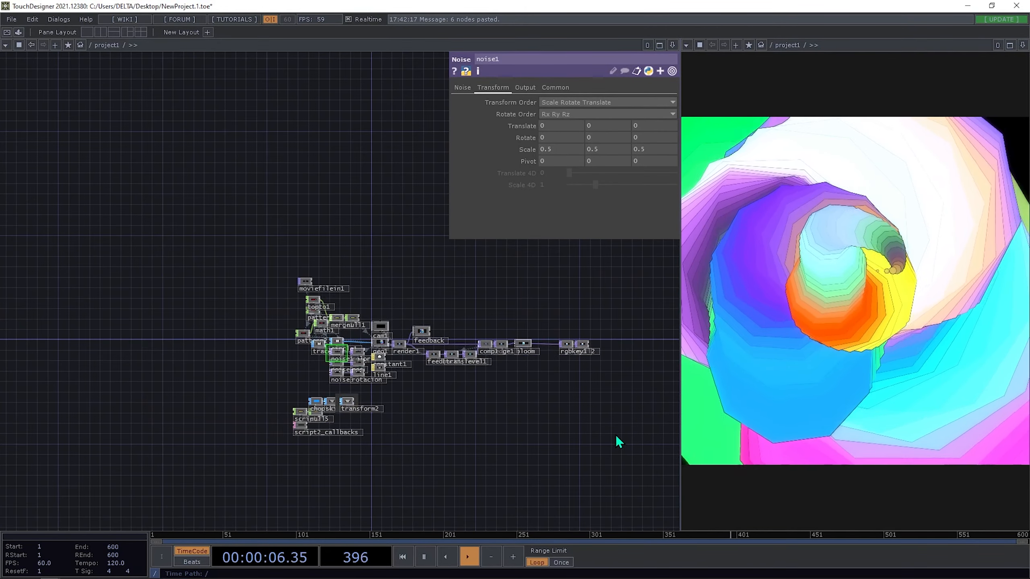
{"action": "scroll", "coordinate": [560, 418], "scroll_direction": "up", "scroll_amount": 2}
{"action": "right_click_drag", "start_coordinate": [625, 440], "coordinate": [293, 386]}
{"action": "right_click_drag", "start_coordinate": [350, 455], "coordinate": [138, 385]}
{"action": "left_click_drag", "start_coordinate": [197, 388], "coordinate": [130, 173]}
{"action": "scroll", "coordinate": [138, 191], "scroll_direction": "up", "scroll_amount": 6}
{"action": "scroll", "coordinate": [290, 260], "scroll_direction": "down", "scroll_amount": 4}
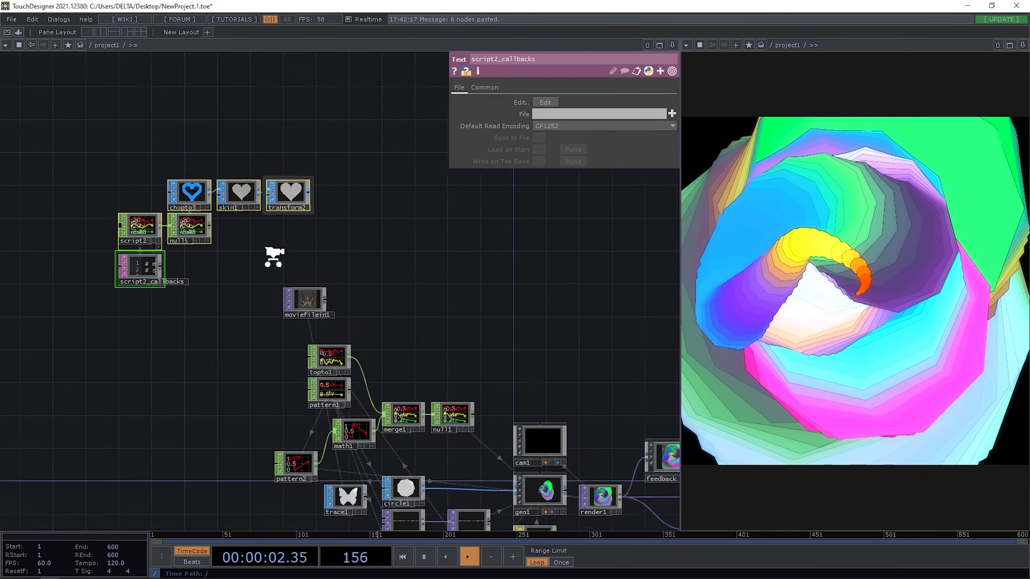
{"action": "scroll", "coordinate": [296, 216], "scroll_direction": "up", "scroll_amount": 2}
{"action": "scroll", "coordinate": [295, 218], "scroll_direction": "up", "scroll_amount": 2}
{"action": "left_click_drag", "start_coordinate": [302, 247], "coordinate": [51, 199]}
{"action": "scroll", "coordinate": [319, 294], "scroll_direction": "down", "scroll_amount": 4}
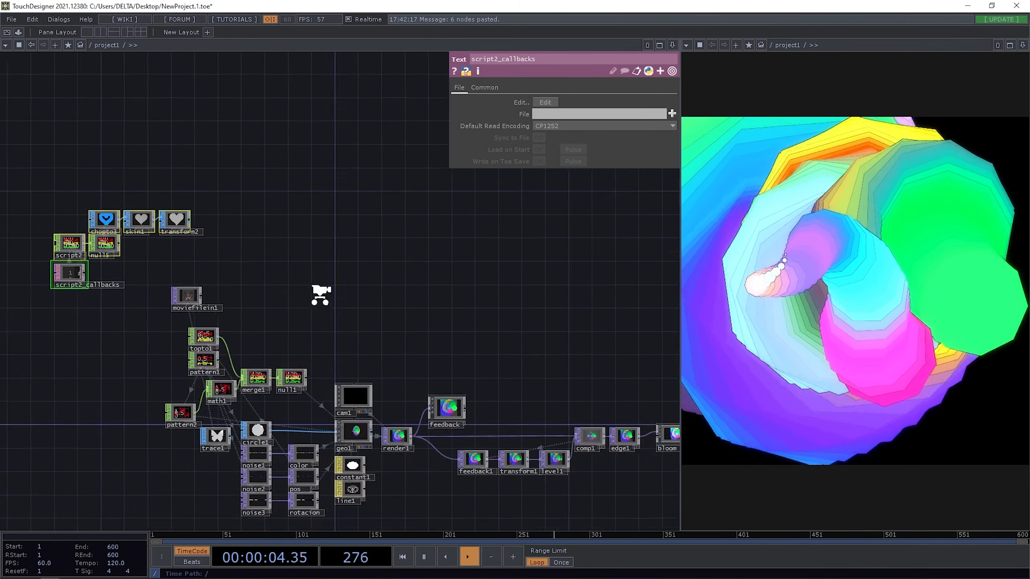
Delete all operators of the main network, keeping moviefilein1 and the group of heart operators.
{"action": "left_click_drag", "start_coordinate": [259, 324], "coordinate": [190, 244]}
{"action": "scroll", "coordinate": [151, 253], "scroll_direction": "down", "scroll_amount": 3}
{"action": "right_click_drag", "start_coordinate": [598, 384], "coordinate": [114, 252]}
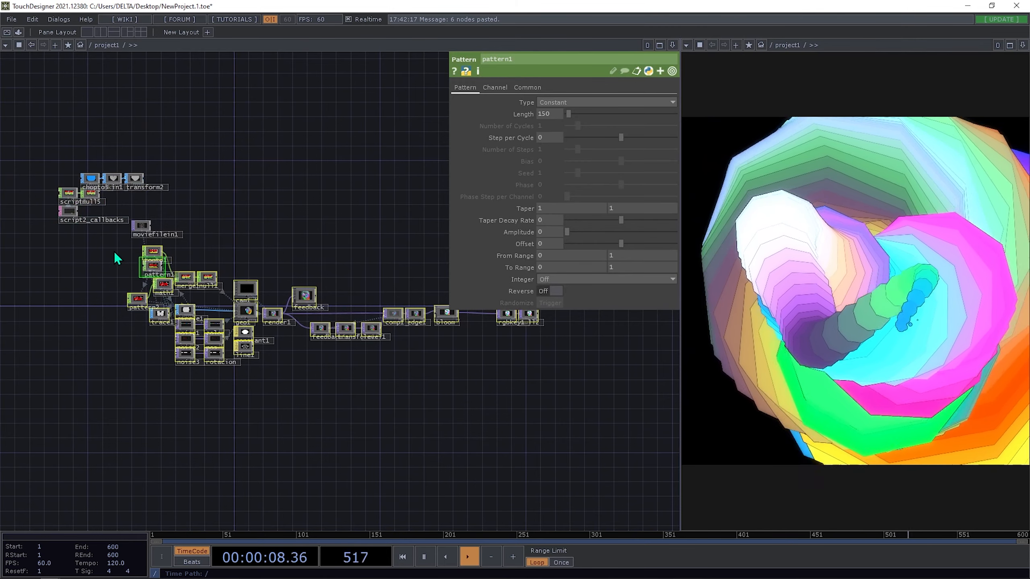
{"action": "key", "text": "Delete"}
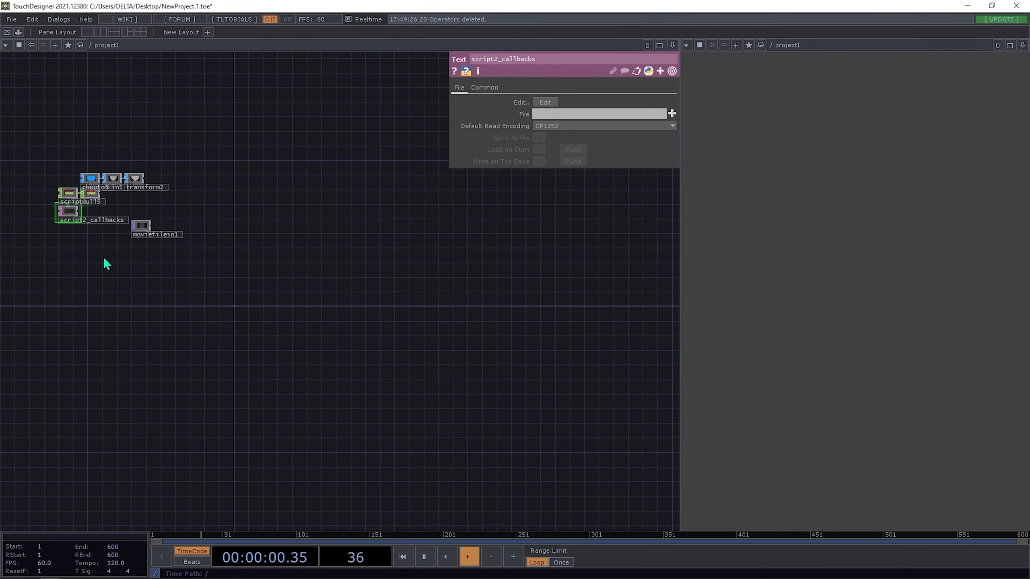
{"action": "scroll", "coordinate": [111, 253], "scroll_direction": "up", "scroll_amount": 6}
{"action": "left_click_drag", "start_coordinate": [113, 253], "coordinate": [193, 338]}
{"action": "scroll", "coordinate": [314, 240], "scroll_direction": "down", "scroll_amount": 3}
{"action": "left_click_drag", "start_coordinate": [315, 241], "coordinate": [170, 262]}
{"action": "left_click_drag", "start_coordinate": [560, 383], "coordinate": [323, 333]}
{"action": "scroll", "coordinate": [353, 339], "scroll_direction": "up", "scroll_amount": 5}
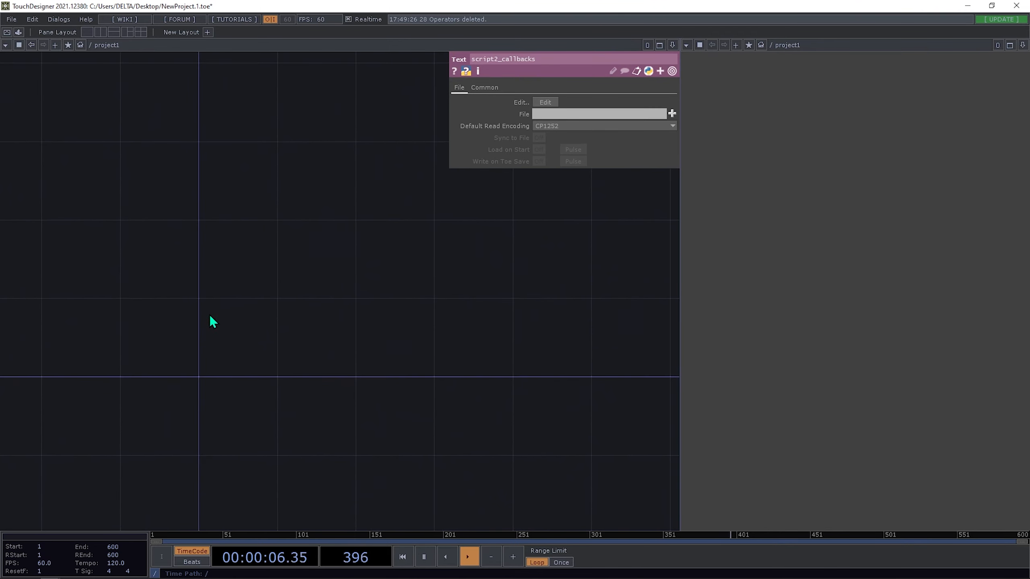
{"action": "key", "text": "Tab"}
{"action": "type", "text": "PA"}
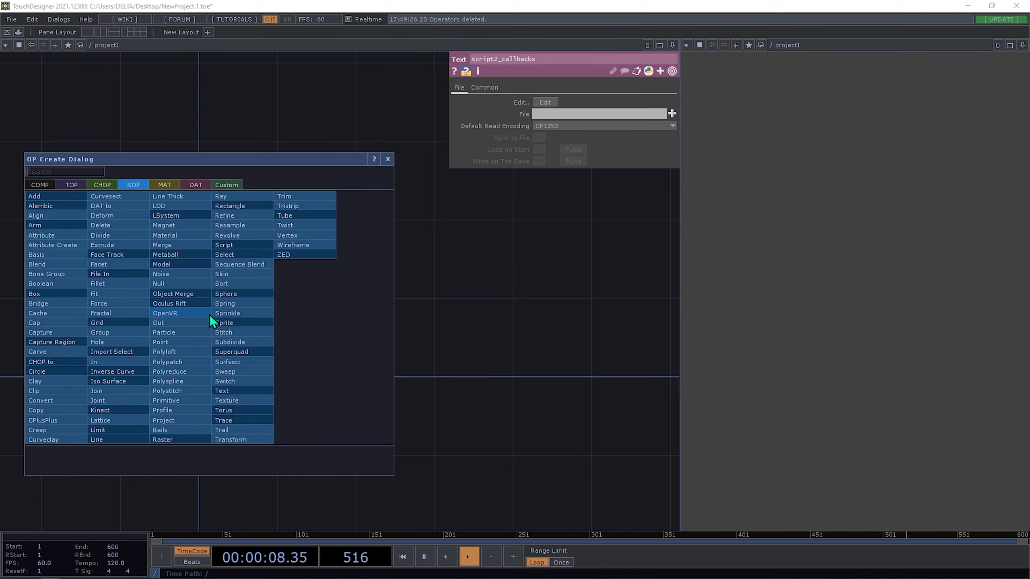
{"action": "type", "text": "TTE"}
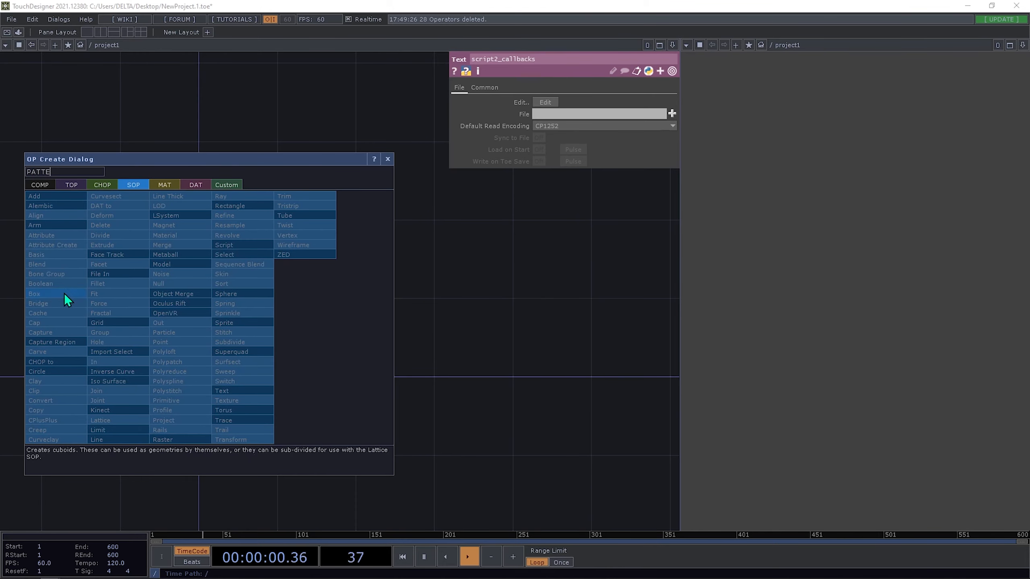
{"action": "left_click", "coordinate": [99, 184]}
{"action": "key", "text": "Return"}
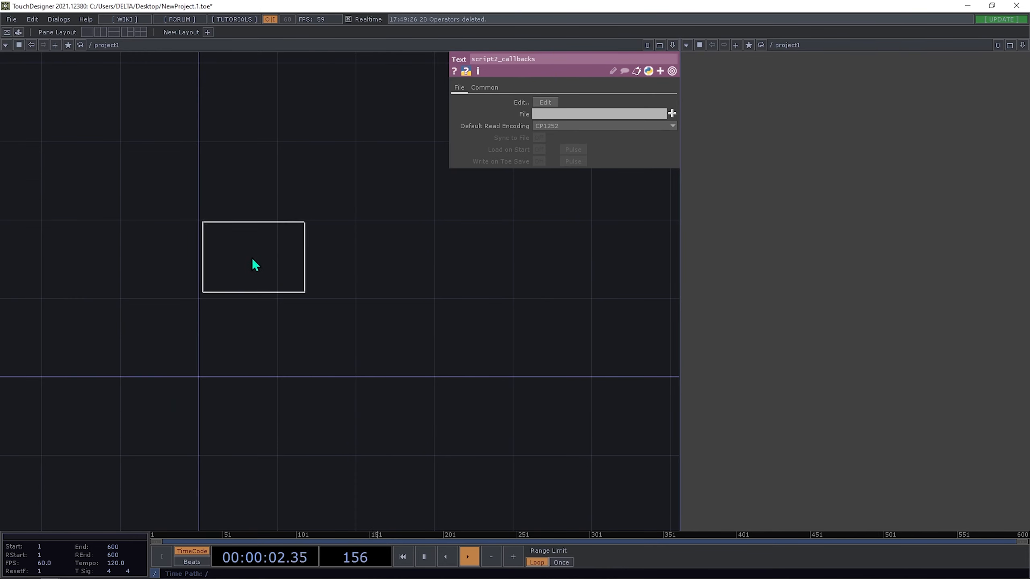
{"action": "left_click", "coordinate": [253, 264]}
{"action": "left_click", "coordinate": [495, 88]}
{"action": "left_click_drag", "start_coordinate": [559, 102], "coordinate": [490, 102]}
{"action": "type", "text": "T"}
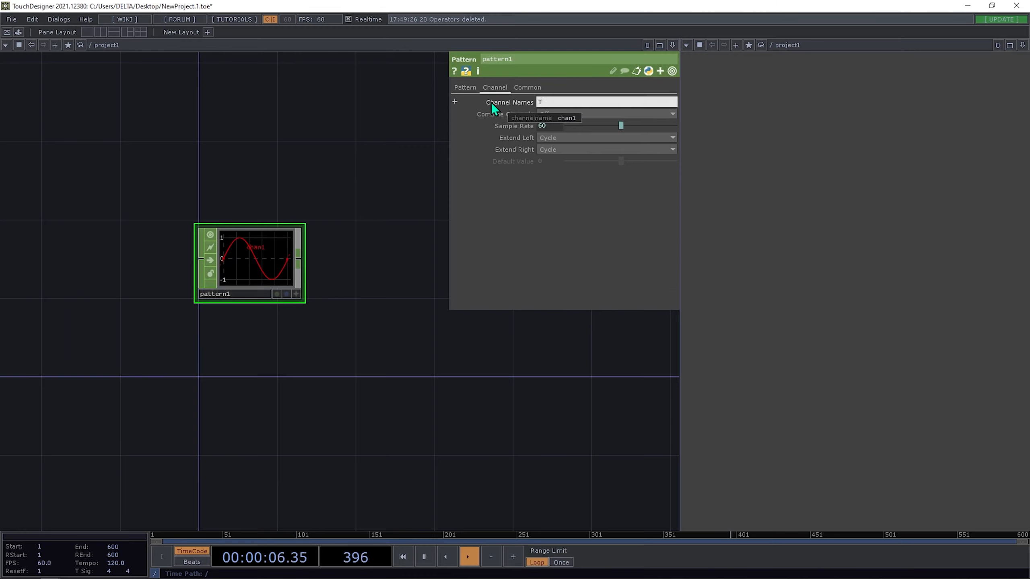
{"action": "left_click", "coordinate": [254, 233]}
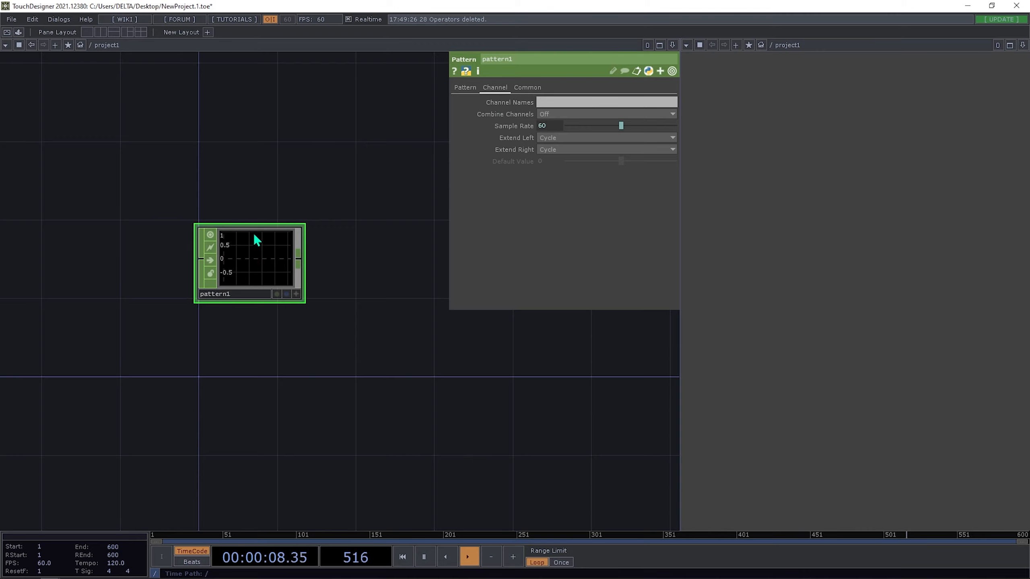
{"action": "key", "text": "Delete"}
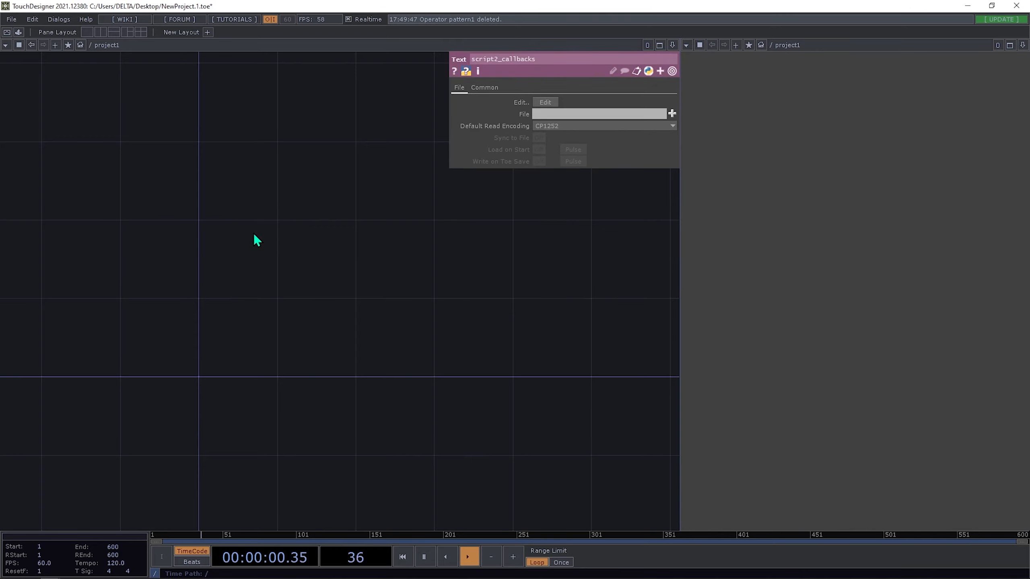
Add a Noise TOP in the empty area of the network.
{"action": "key", "text": "Tab"}
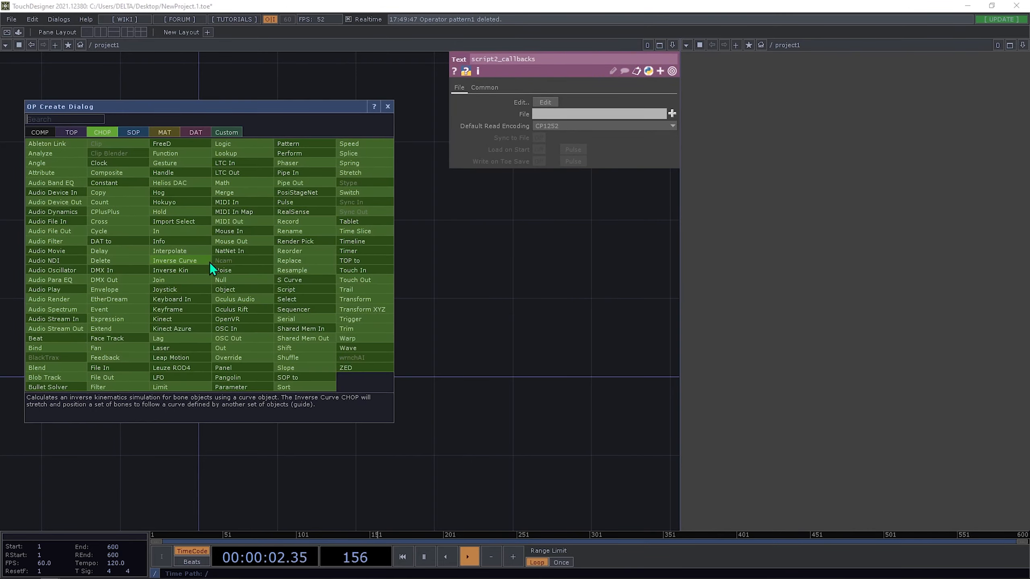
{"action": "left_click", "coordinate": [73, 135]}
{"action": "type", "text": "NP"}
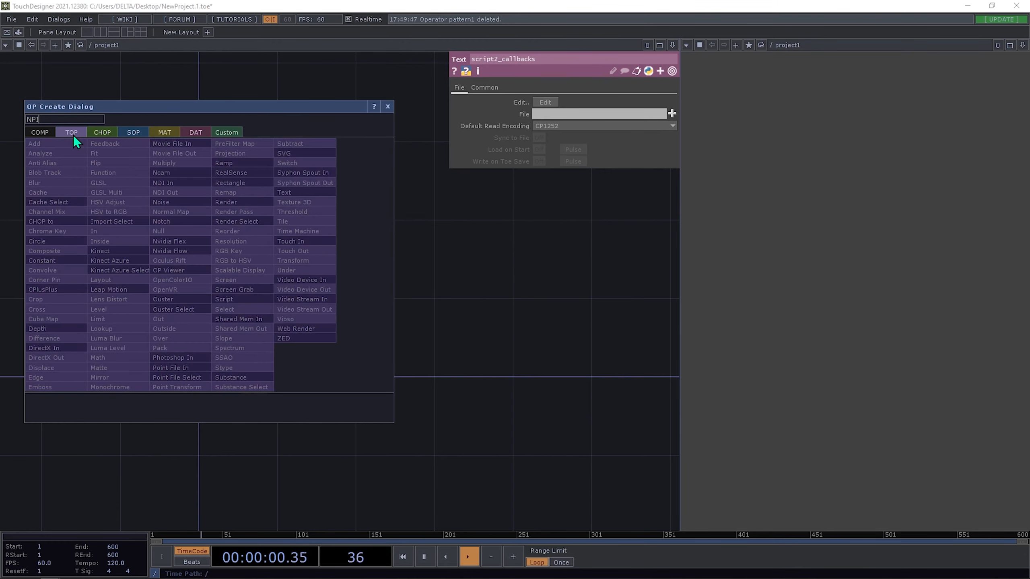
{"action": "key", "text": "BackSpace"}
{"action": "type", "text": "V"}
{"action": "key", "text": "BackSpace"}
{"action": "type", "text": "O"}
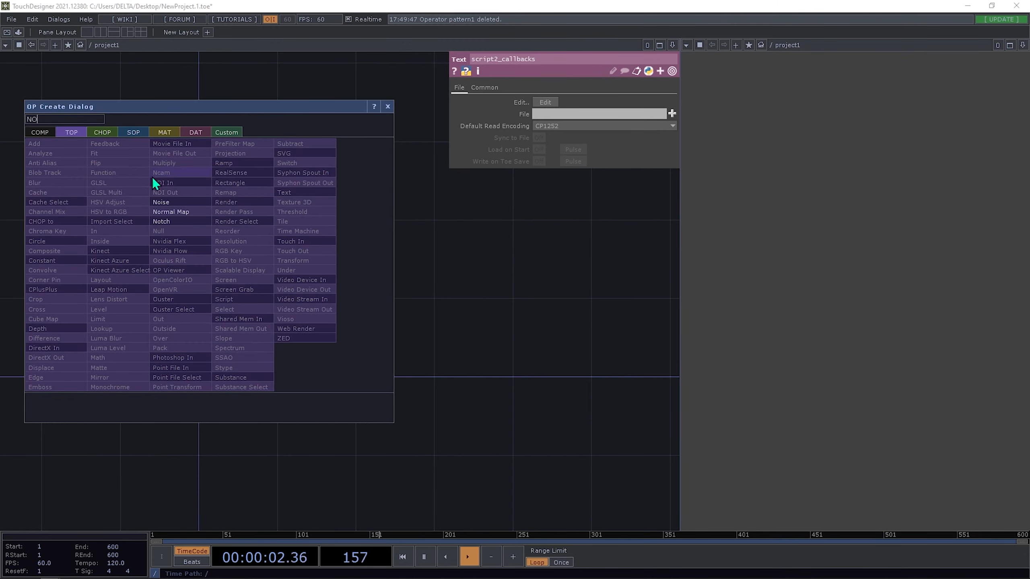
{"action": "left_click", "coordinate": [166, 202]}
{"action": "left_click", "coordinate": [253, 261]}
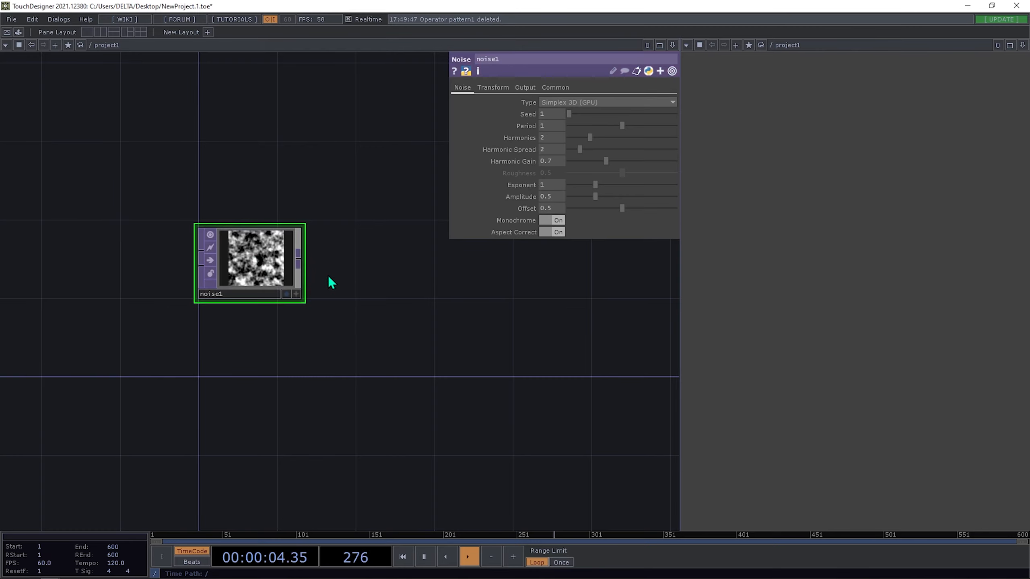
Set the noise1 resolution to 10 by 1 and its pixel format to 32-bit float (RGB).
{"action": "left_click", "coordinate": [561, 92]}
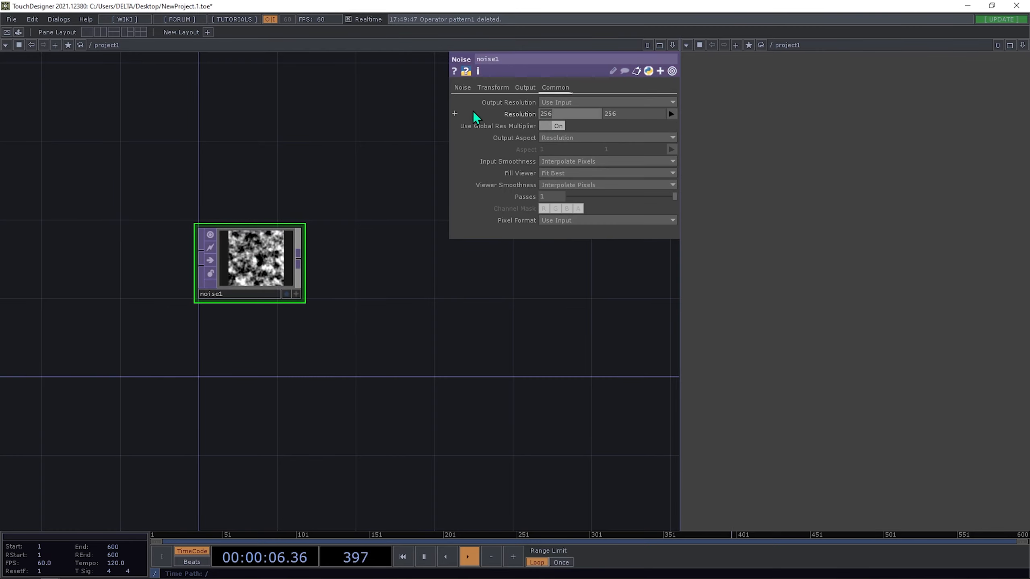
{"action": "type", "text": "10"}
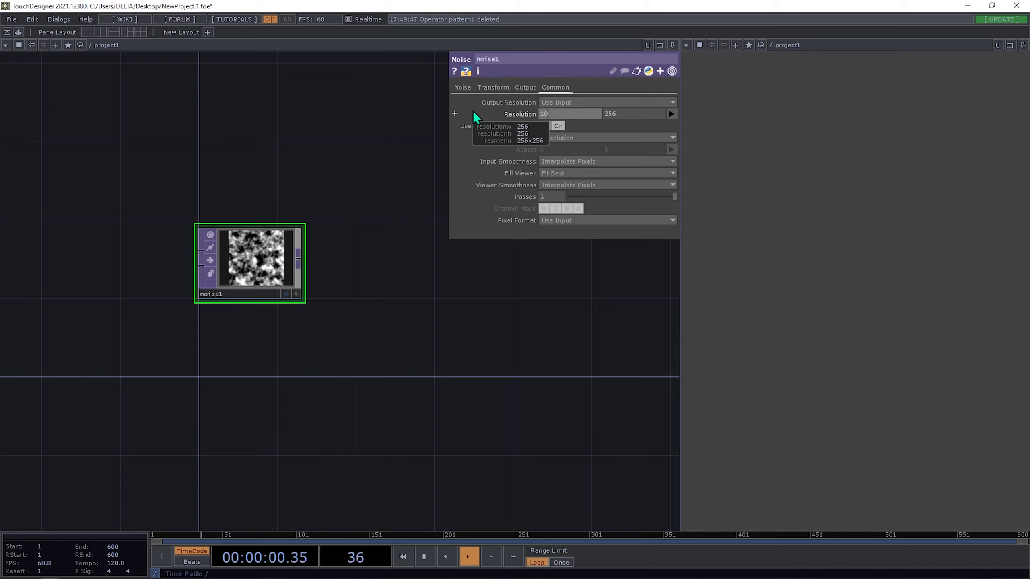
{"action": "key", "text": "Return"}
{"action": "left_click", "coordinate": [607, 115]}
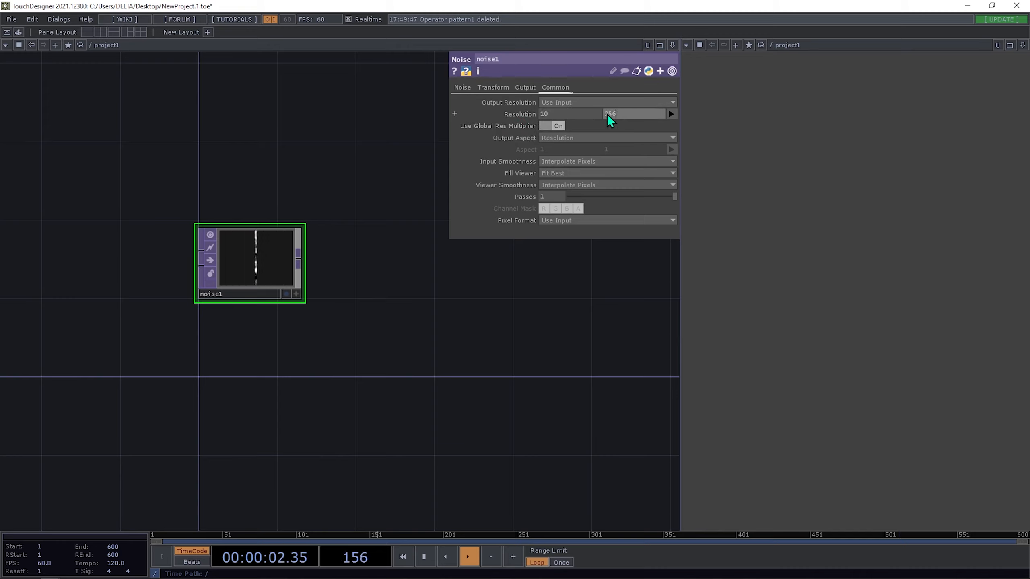
{"action": "type", "text": "1"}
{"action": "key", "text": "Return"}
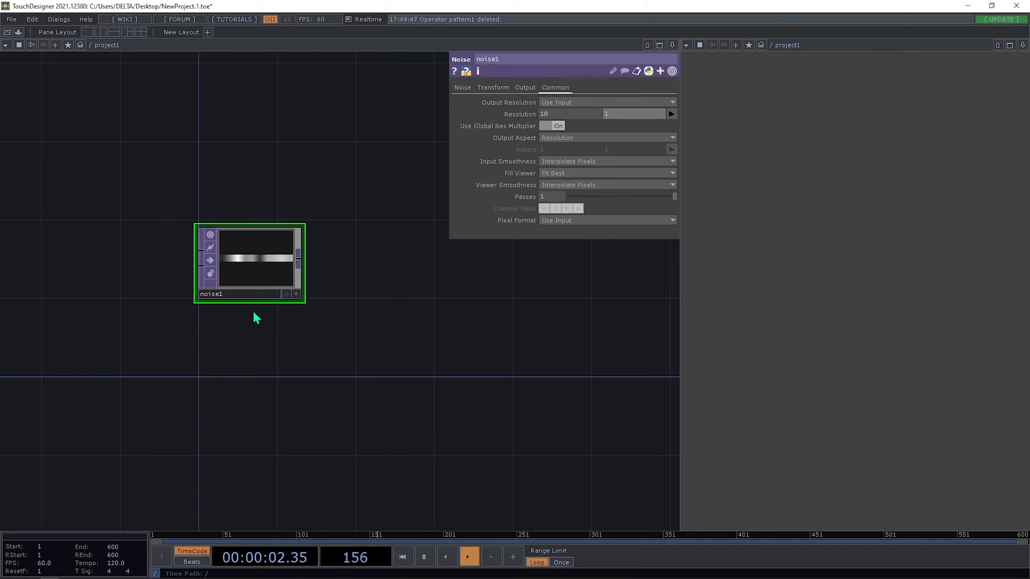
{"action": "left_click_drag", "start_coordinate": [381, 316], "coordinate": [320, 359]}
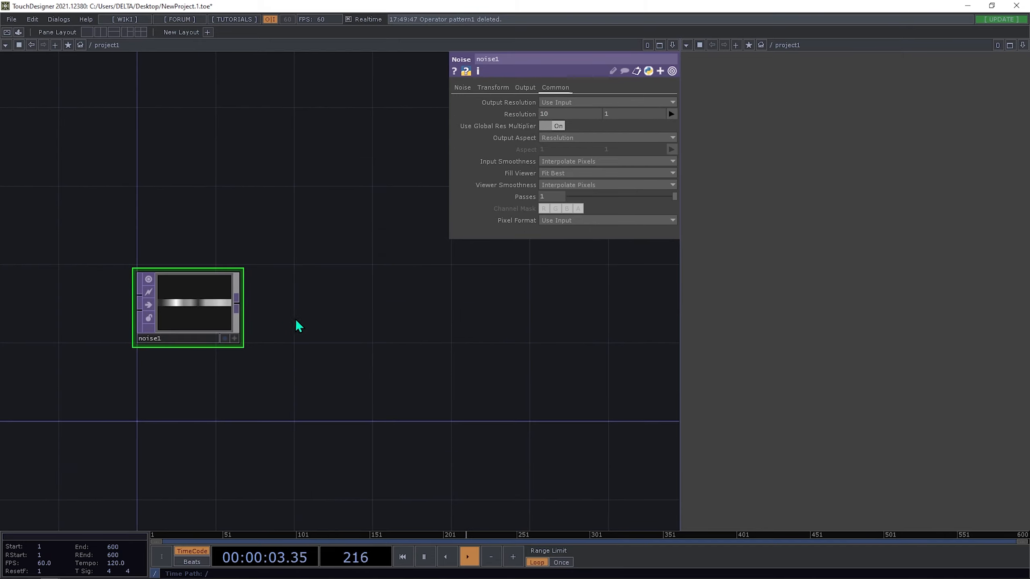
{"action": "left_click", "coordinate": [550, 222]}
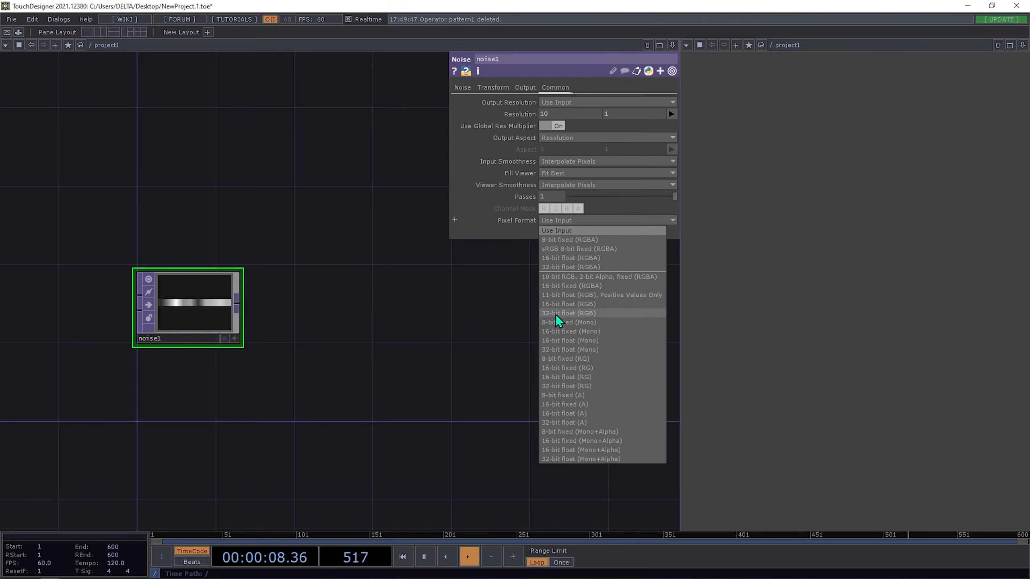
{"action": "left_click", "coordinate": [577, 312]}
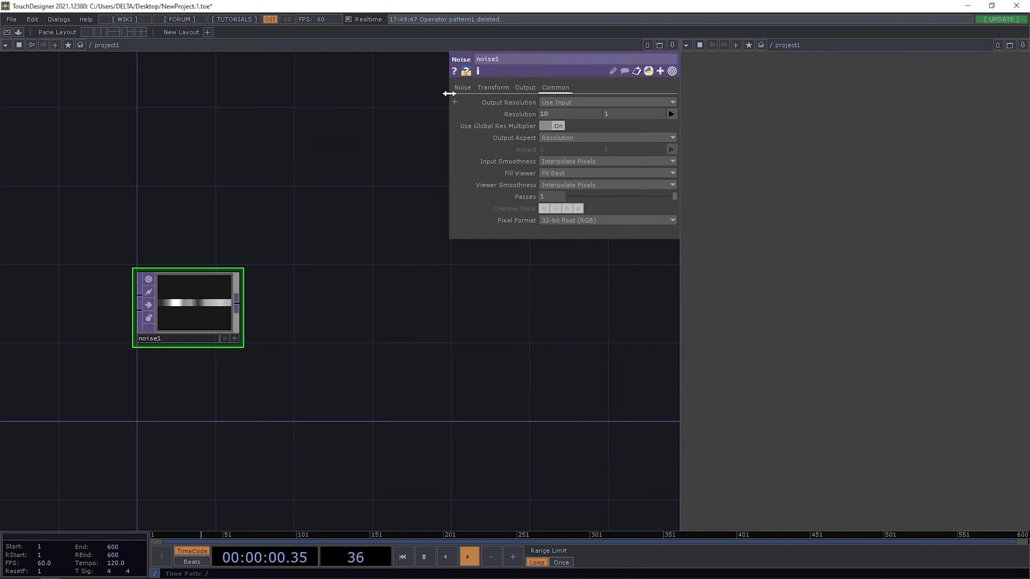
Set the noise1 offset to 0 and its amplitude to 0.01.
{"action": "left_click", "coordinate": [462, 88]}
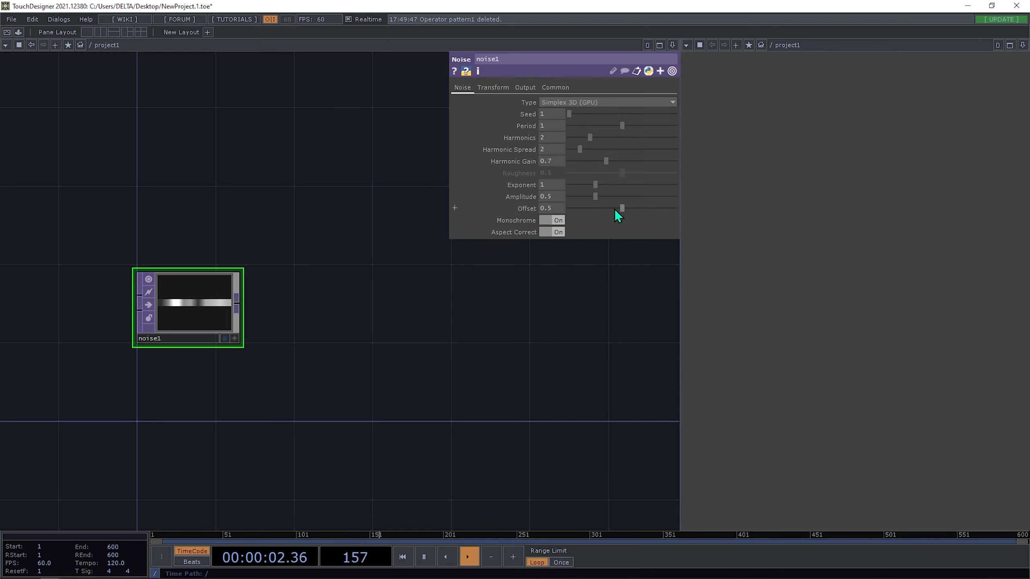
{"action": "left_click_drag", "start_coordinate": [614, 209], "coordinate": [557, 212]}
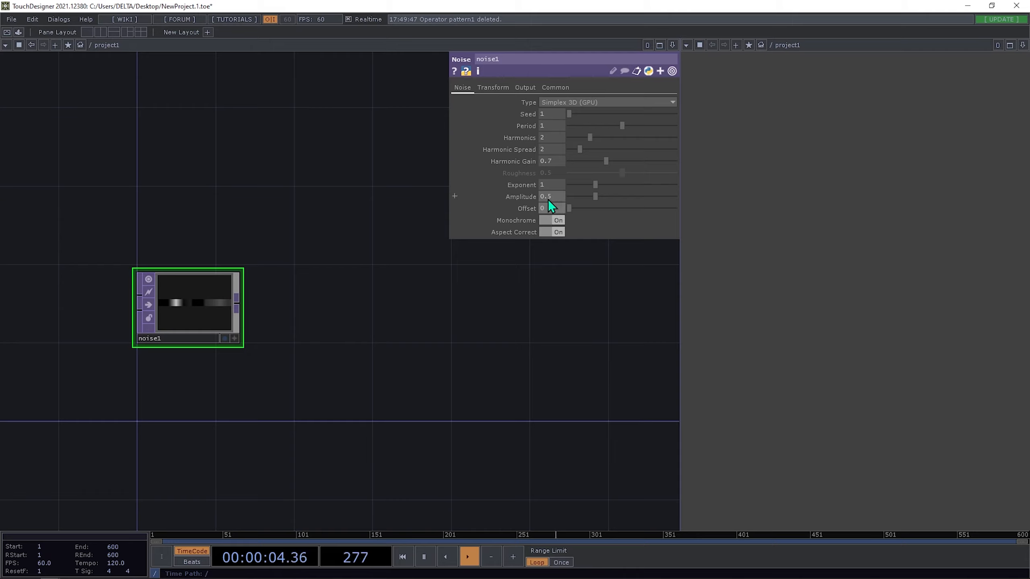
{"action": "left_click_drag", "start_coordinate": [601, 197], "coordinate": [467, 201]}
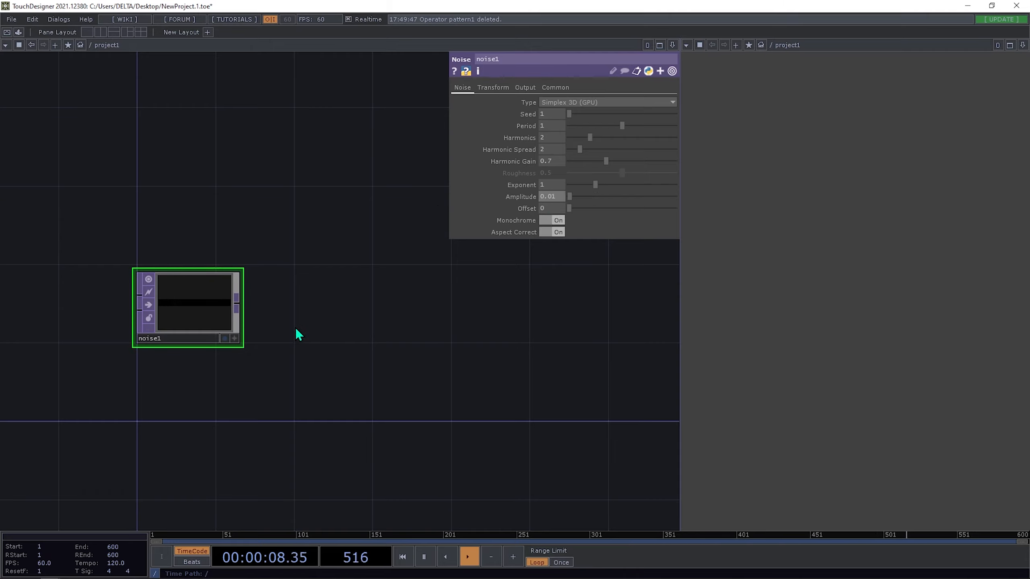
Add a TOP to CHOP fed by noise1 and place it directly below the noise operator.
{"action": "right_click", "coordinate": [238, 302]}
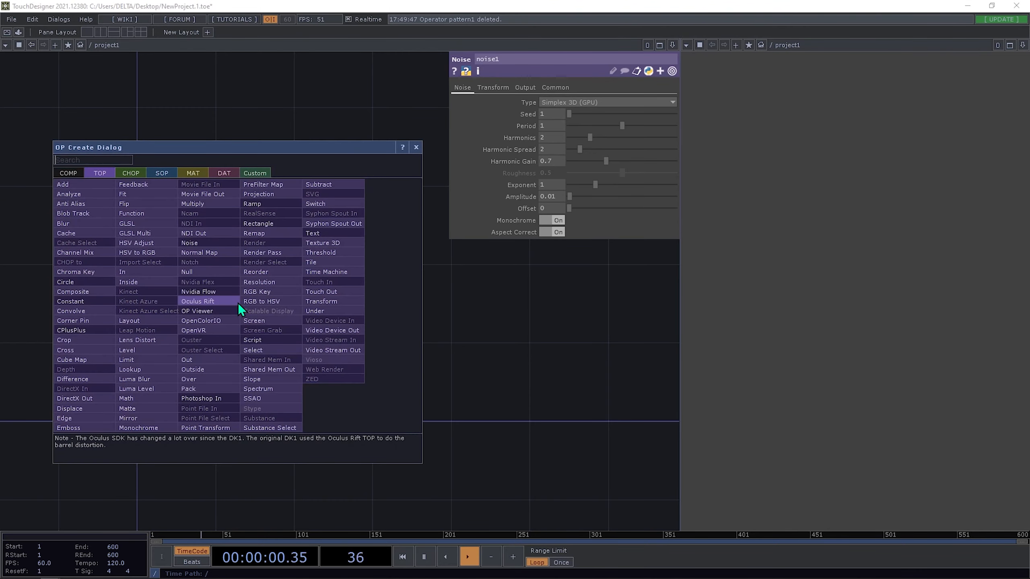
{"action": "left_click", "coordinate": [133, 176]}
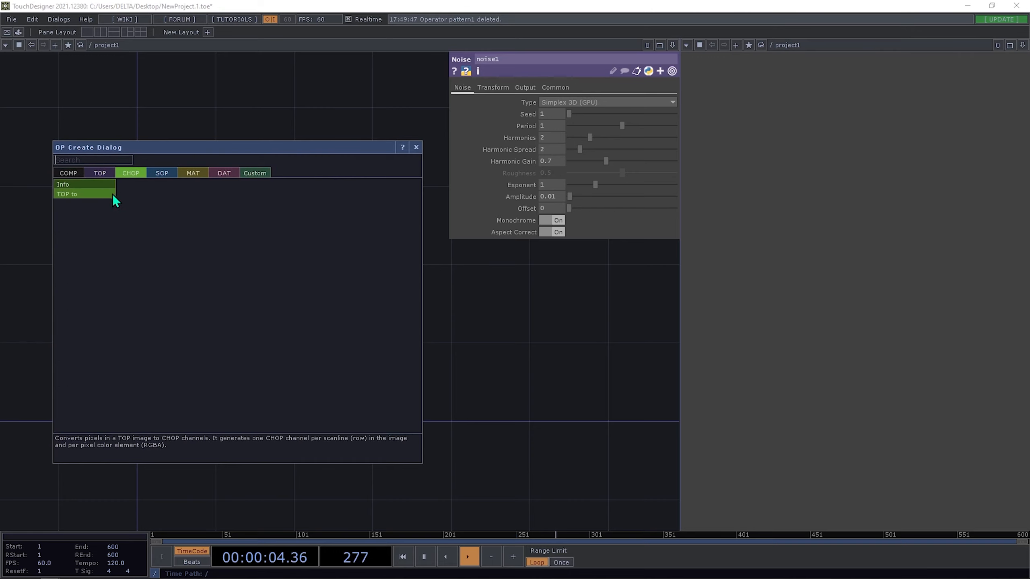
{"action": "left_click", "coordinate": [73, 196]}
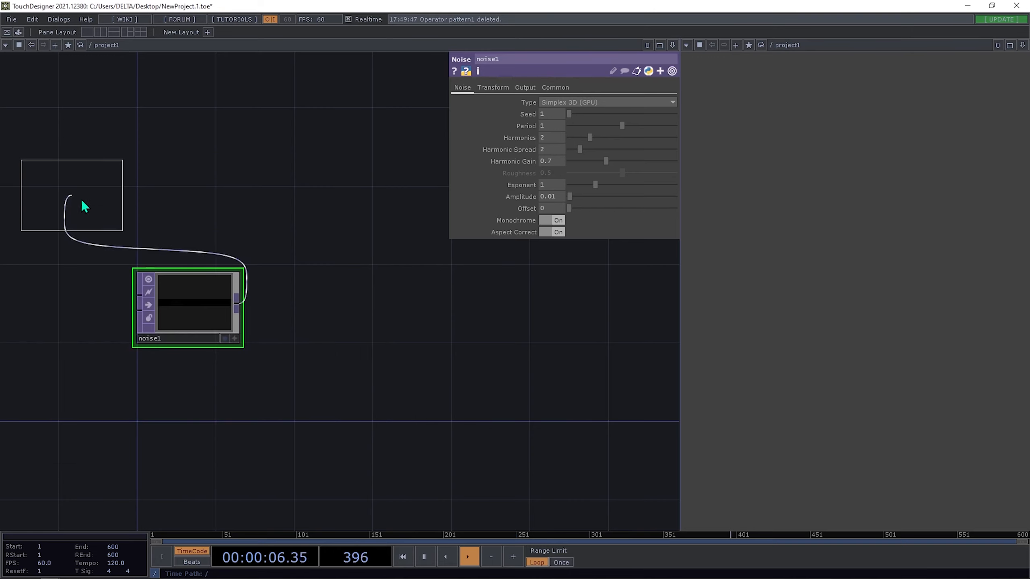
{"action": "left_click", "coordinate": [189, 386]}
{"action": "scroll", "coordinate": [243, 365], "scroll_direction": "up", "scroll_amount": 3}
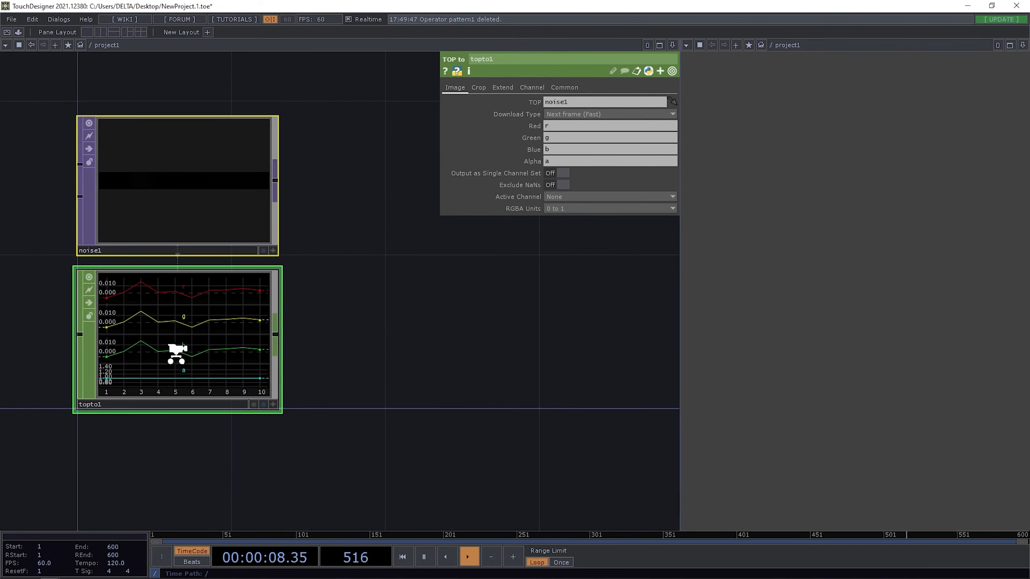
{"action": "scroll", "coordinate": [170, 373], "scroll_direction": "down", "scroll_amount": 2}
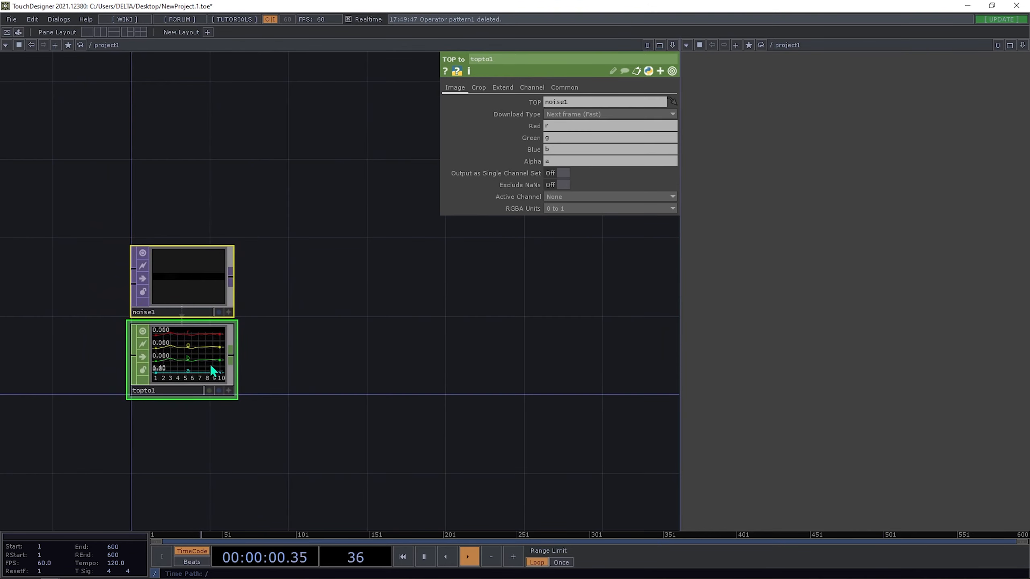
{"action": "scroll", "coordinate": [209, 363], "scroll_direction": "up", "scroll_amount": 3}
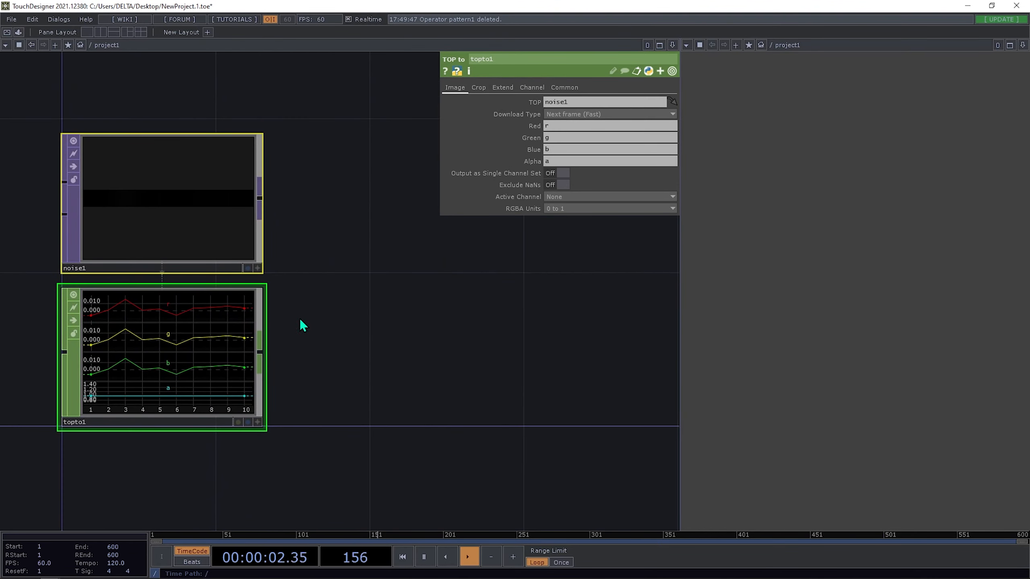
{"action": "scroll", "coordinate": [243, 346], "scroll_direction": "down", "scroll_amount": 1}
{"action": "scroll", "coordinate": [242, 347], "scroll_direction": "down", "scroll_amount": 1}
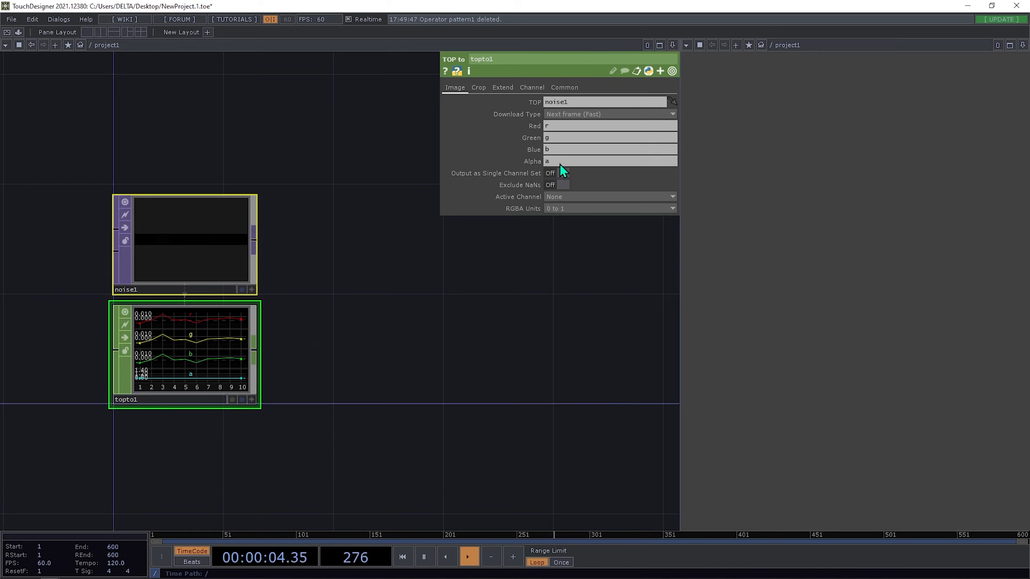
Name topto1's red channel tx and its green channel ty, and clear the blue and alpha channel names.
{"action": "left_click", "coordinate": [559, 131]}
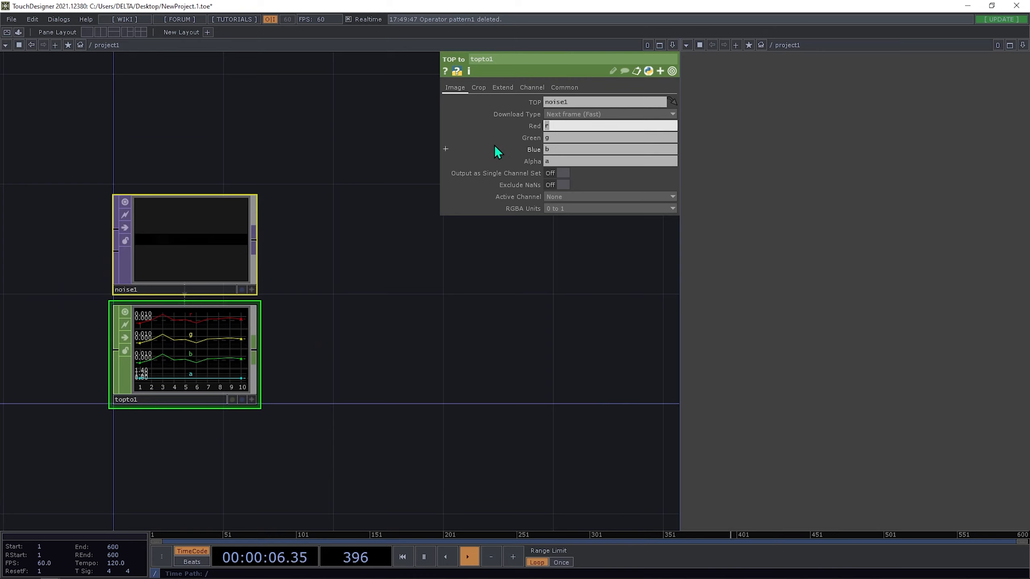
{"action": "type", "text": "tx"}
{"action": "key", "text": "Tab"}
{"action": "type", "text": "ty"}
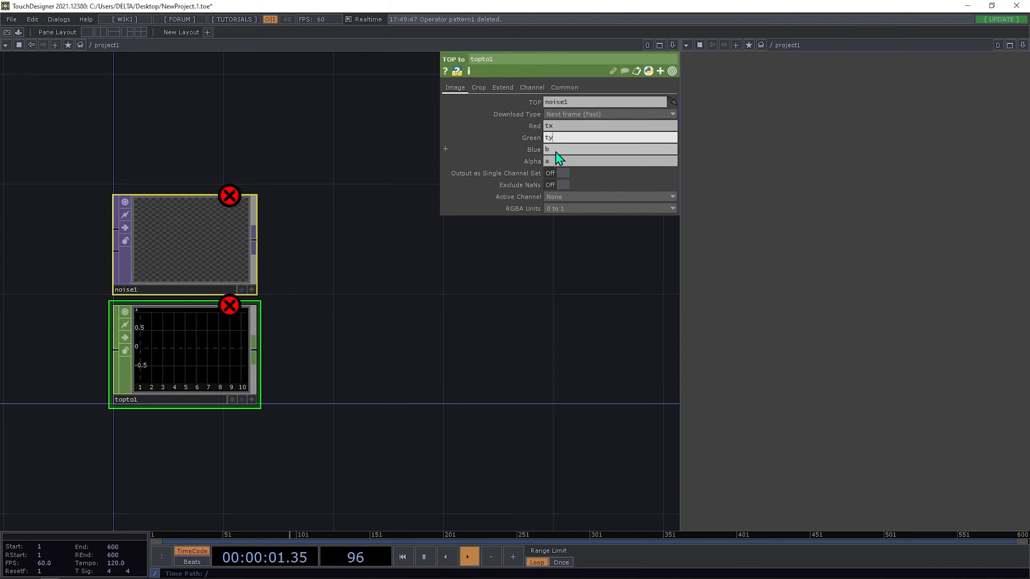
{"action": "key", "text": "Tab"}
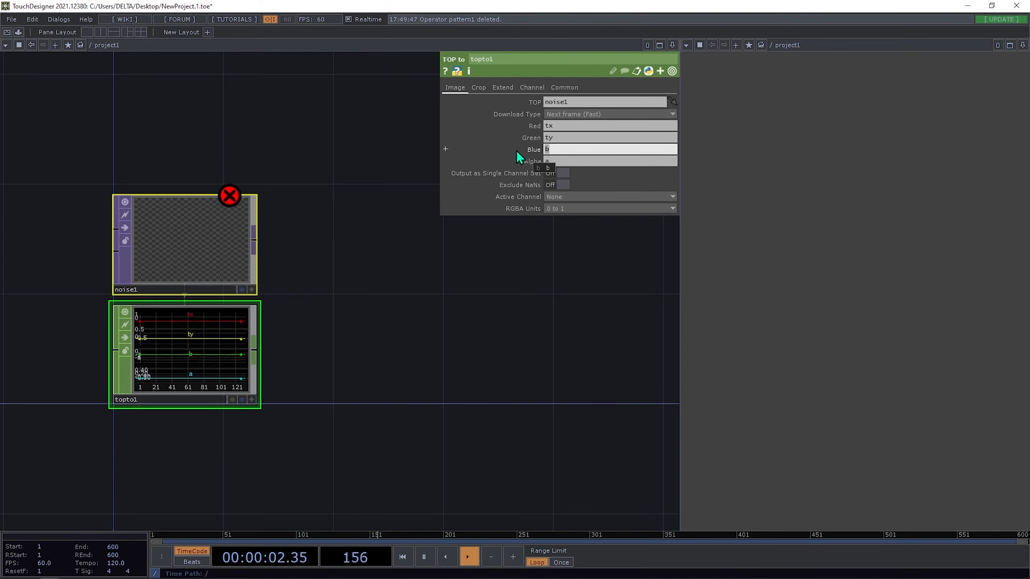
{"action": "key", "text": "BackSpace"}
{"action": "left_click", "coordinate": [575, 161]}
{"action": "key", "text": "BackSpace"}
{"action": "left_click", "coordinate": [363, 154]}
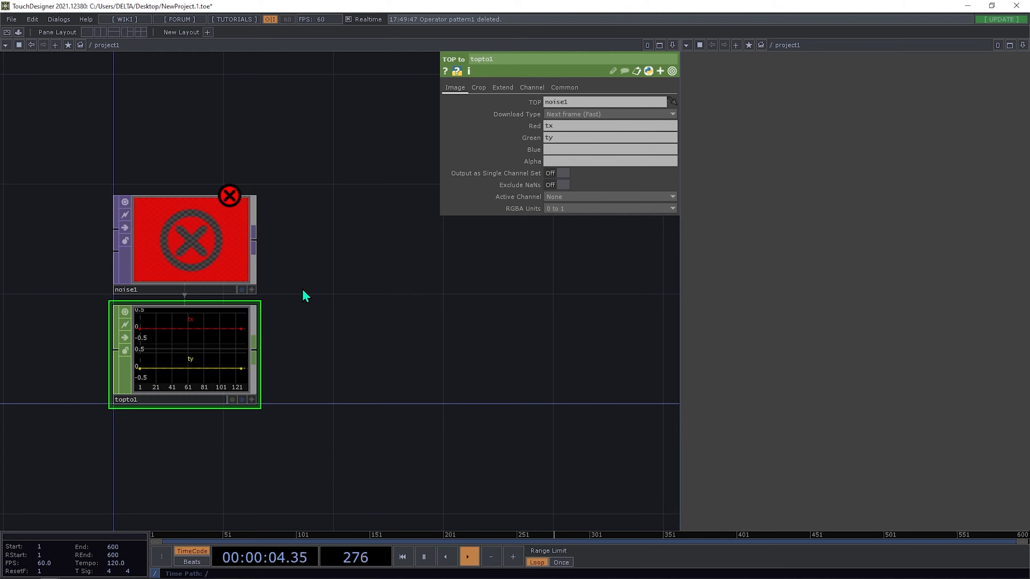
Inspect the error on noise1, its rotate parameters and the settings of topto1.
{"action": "left_click_drag", "start_coordinate": [327, 295], "coordinate": [382, 290]}
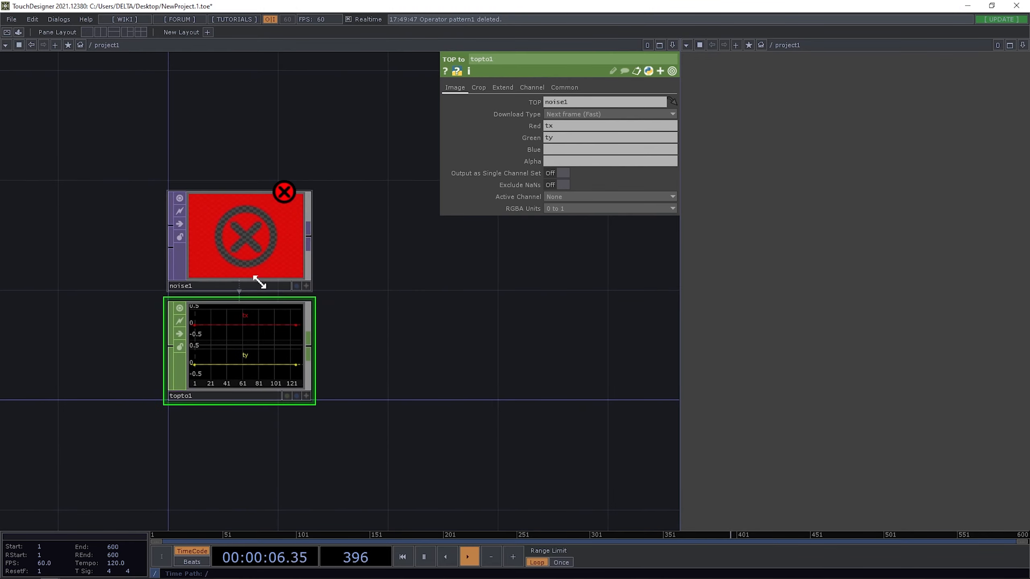
{"action": "left_click", "coordinate": [246, 255]}
{"action": "middle_click", "coordinate": [246, 255]}
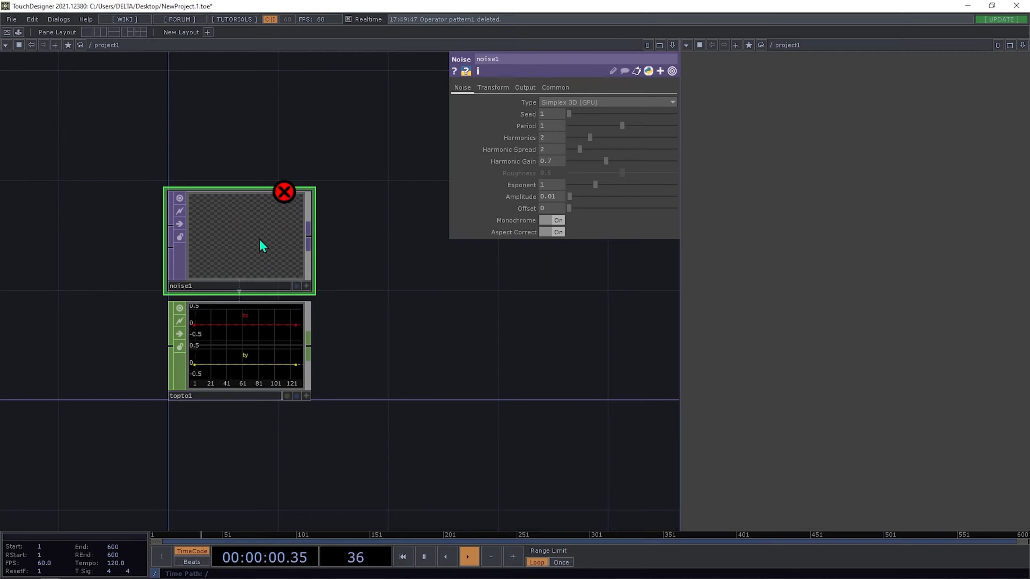
{"action": "left_click", "coordinate": [498, 90]}
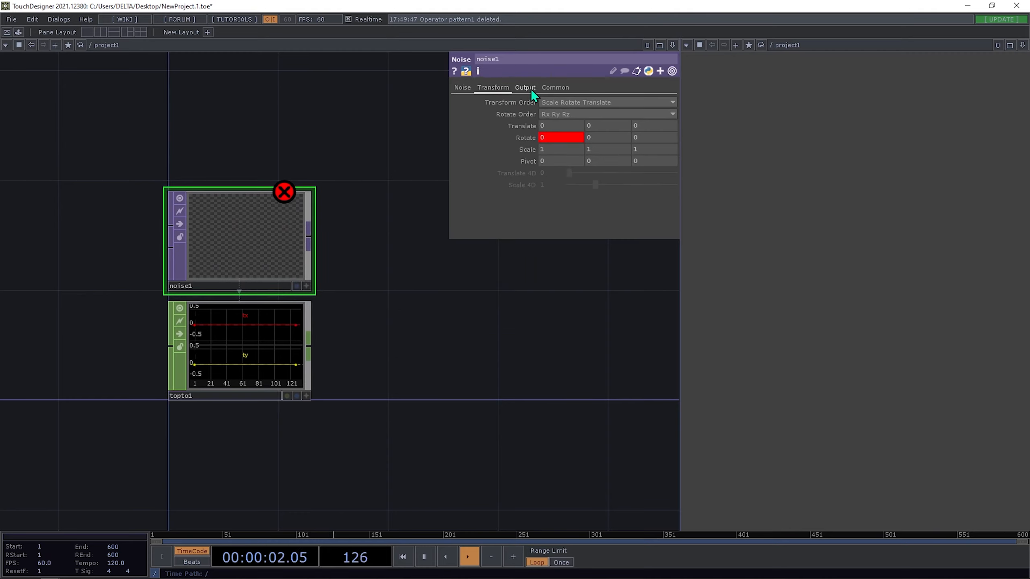
{"action": "left_click", "coordinate": [526, 138]}
{"action": "left_click", "coordinate": [503, 150]}
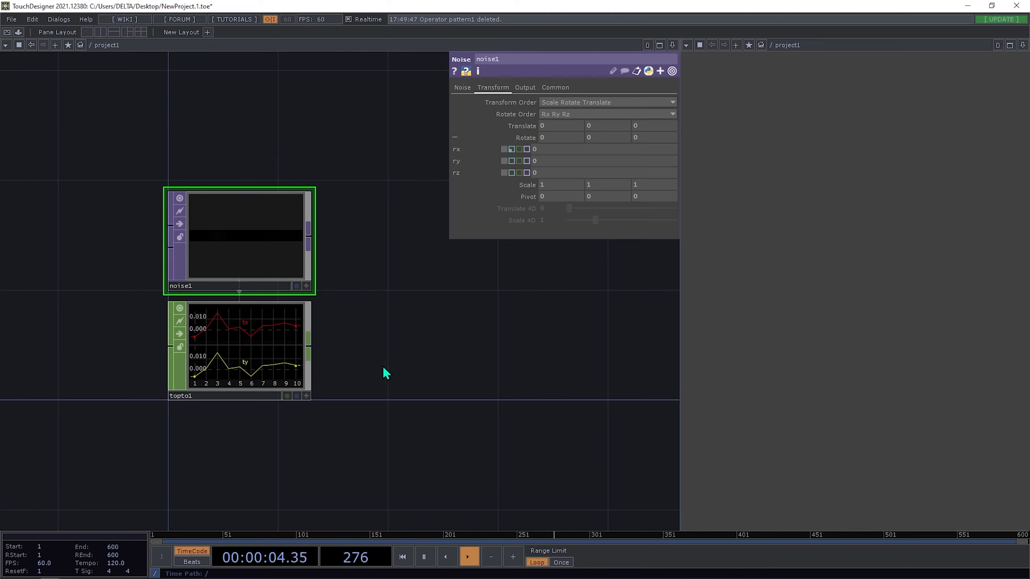
{"action": "left_click_drag", "start_coordinate": [383, 366], "coordinate": [379, 298]}
{"action": "left_click", "coordinate": [272, 264]}
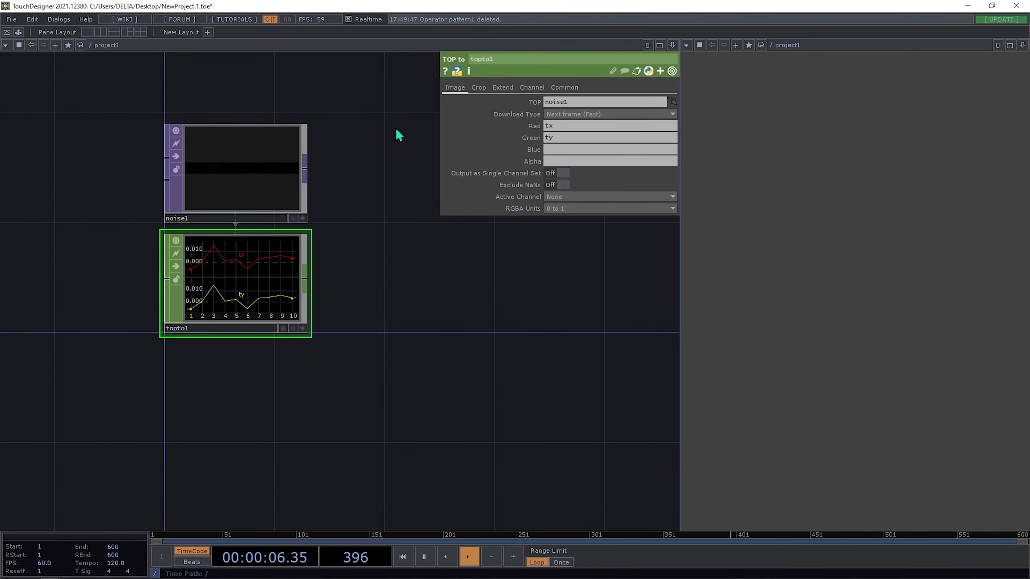
{"action": "left_click", "coordinate": [564, 88]}
{"action": "left_click", "coordinate": [237, 161]}
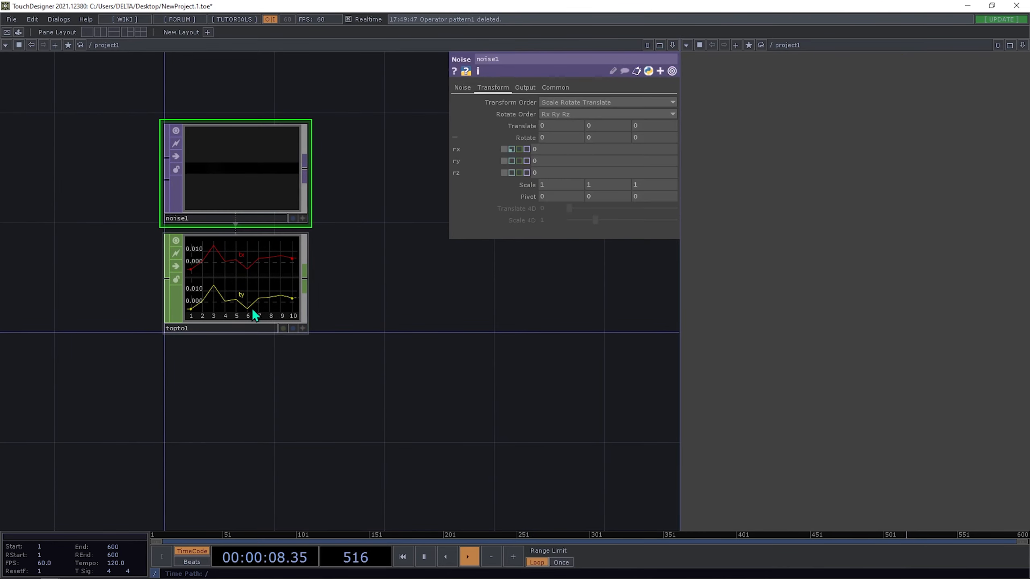
{"action": "left_click", "coordinate": [254, 313]}
{"action": "left_click", "coordinate": [454, 87]}
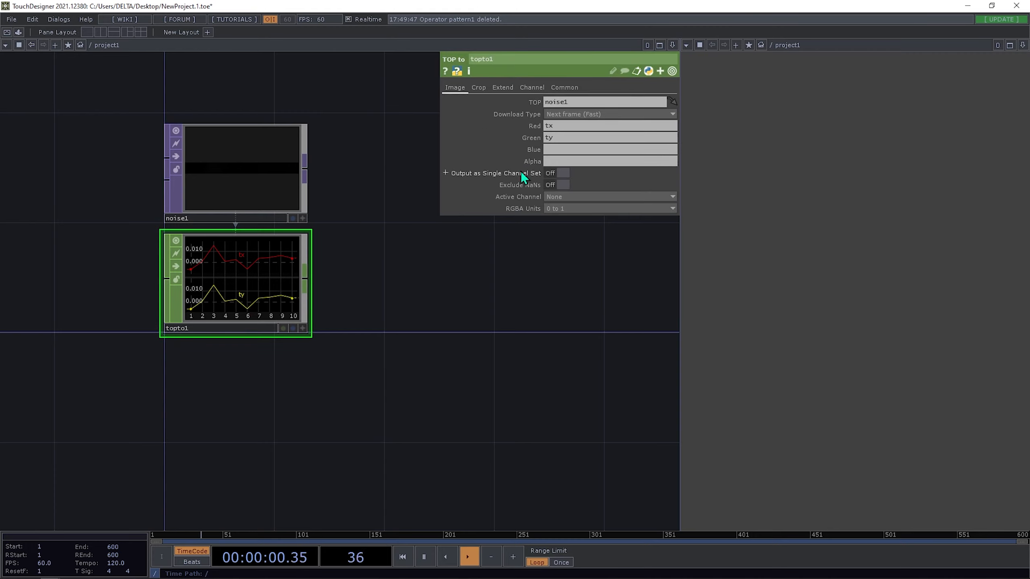
Set the amplitude of noise1 to 0.
{"action": "left_click", "coordinate": [248, 199]}
{"action": "left_click", "coordinate": [462, 87]}
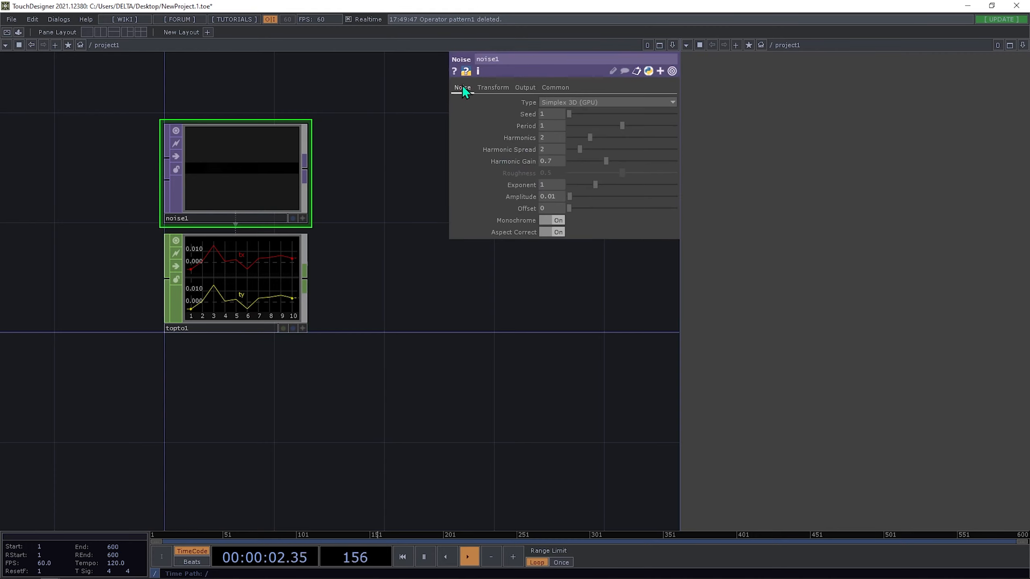
{"action": "left_click_drag", "start_coordinate": [570, 196], "coordinate": [325, 204]}
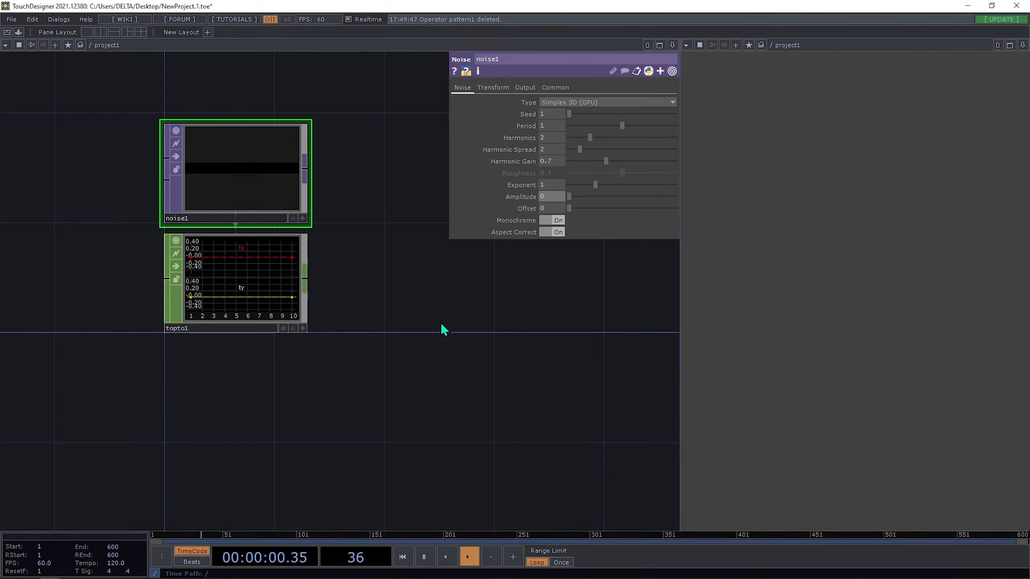
Add a Pattern CHOP and place it directly below topto1.
{"action": "scroll", "coordinate": [370, 310], "scroll_direction": "down", "scroll_amount": 4}
{"action": "key", "text": "Tab"}
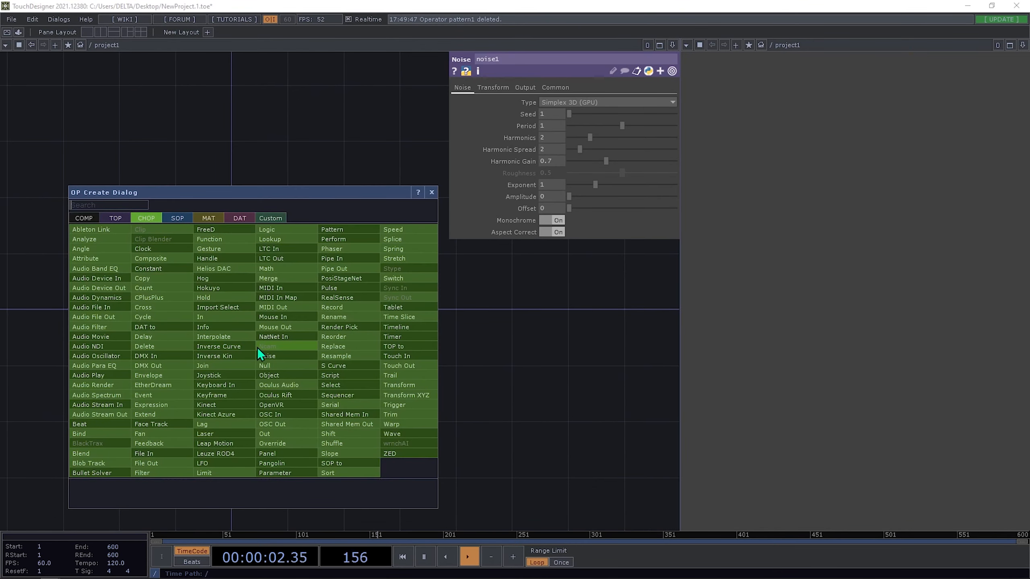
{"action": "type", "text": "p"}
{"action": "left_click", "coordinate": [353, 231]}
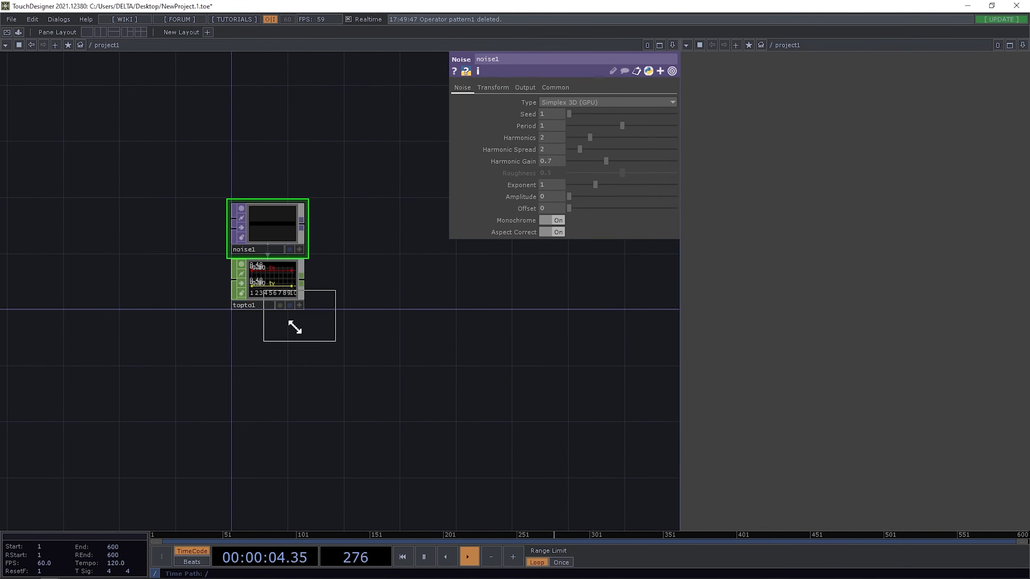
{"action": "left_click", "coordinate": [272, 341]}
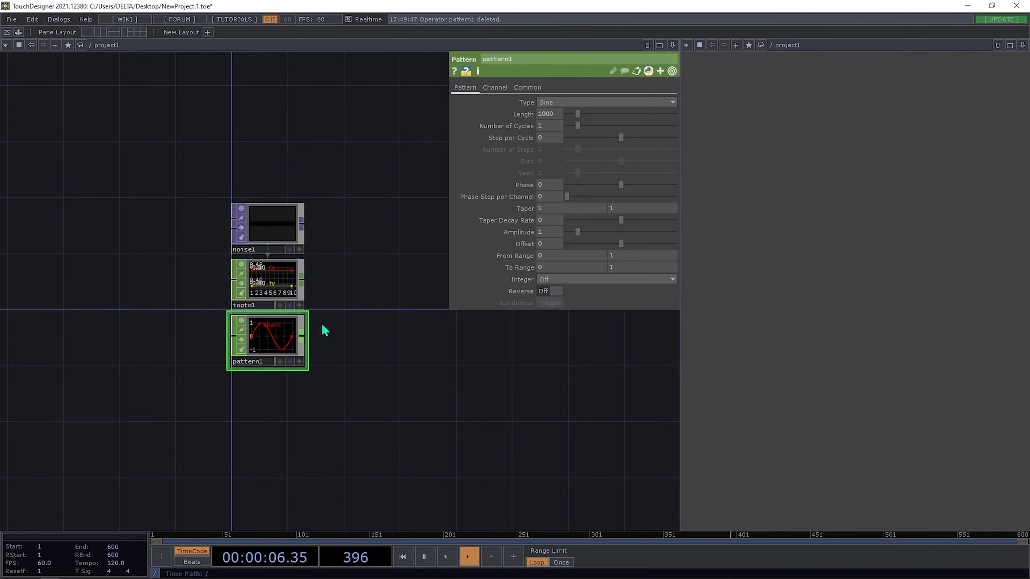
Change the pattern1 type to Ramp.
{"action": "scroll", "coordinate": [225, 374], "scroll_direction": "up", "scroll_amount": 5}
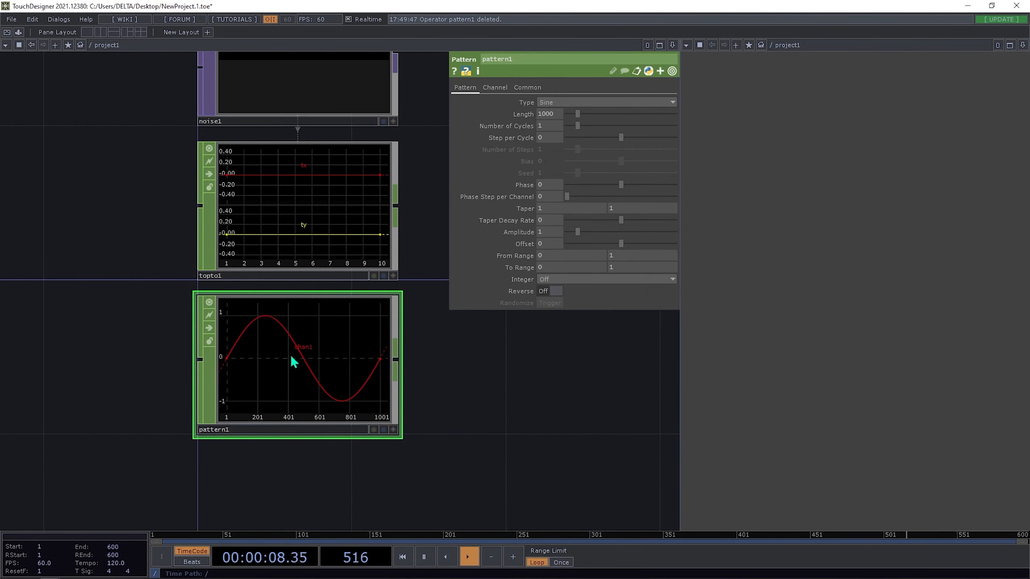
{"action": "scroll", "coordinate": [233, 388], "scroll_direction": "down", "scroll_amount": 4}
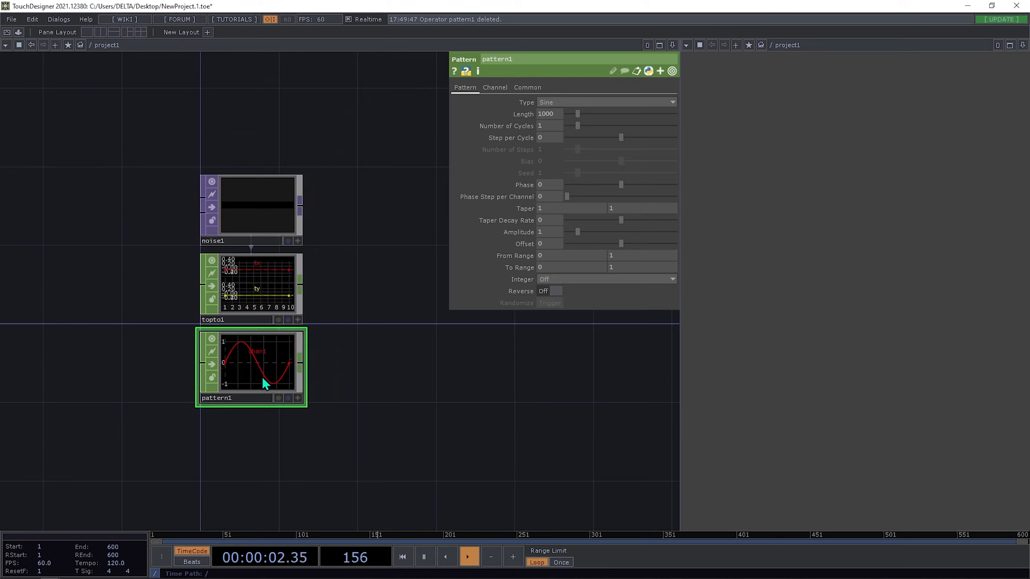
{"action": "left_click", "coordinate": [581, 103]}
{"action": "left_click", "coordinate": [570, 154]}
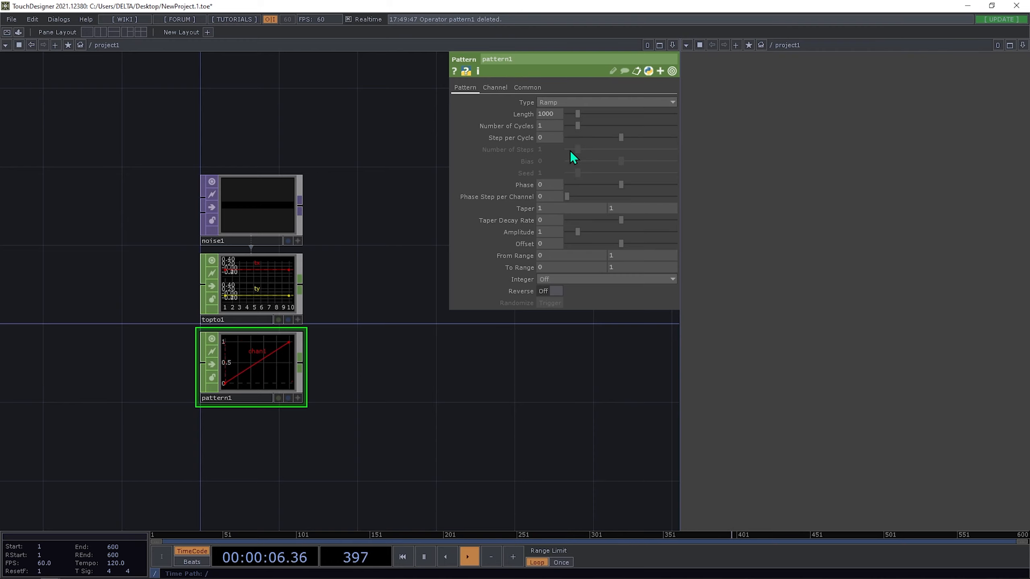
{"action": "scroll", "coordinate": [220, 384], "scroll_direction": "up", "scroll_amount": 2}
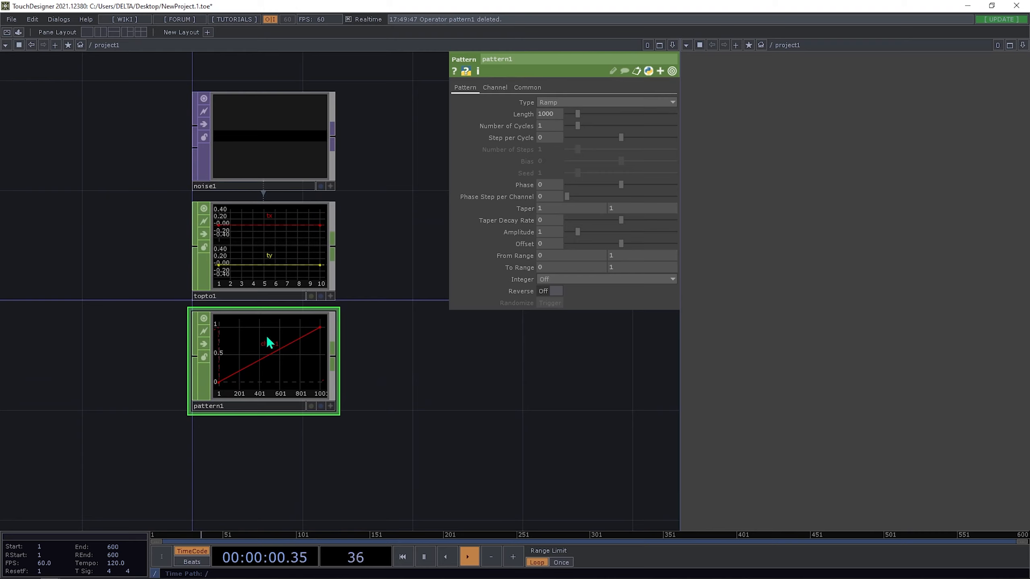
Check the resolution width of noise1 and set the pattern1 length to 10 to match it.
{"action": "left_click", "coordinate": [324, 186]}
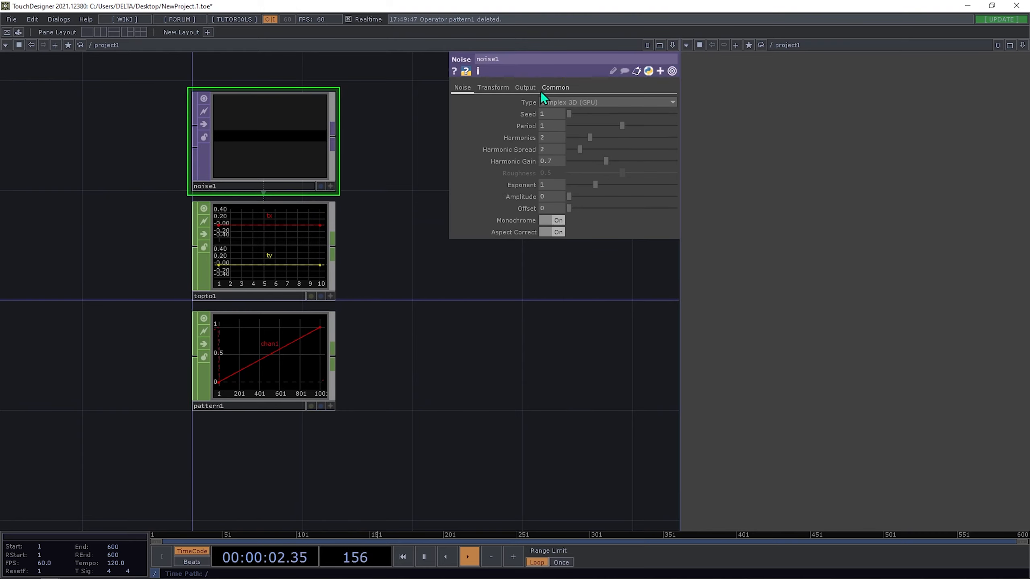
{"action": "left_click", "coordinate": [542, 91]}
{"action": "left_click", "coordinate": [524, 114]}
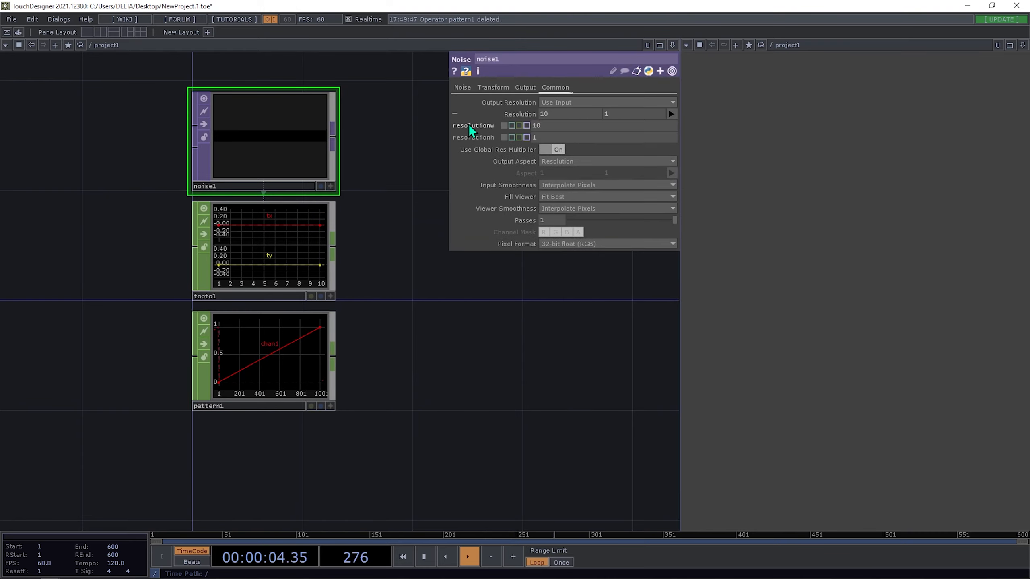
{"action": "left_click", "coordinate": [240, 349]}
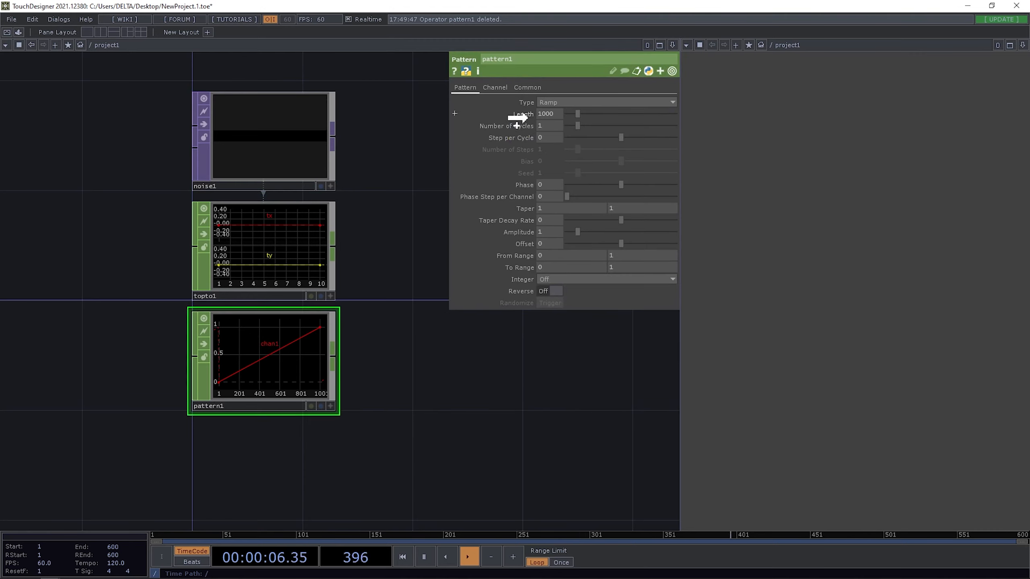
{"action": "left_click", "coordinate": [548, 113]}
{"action": "type", "text": "10"}
{"action": "key", "text": "Return"}
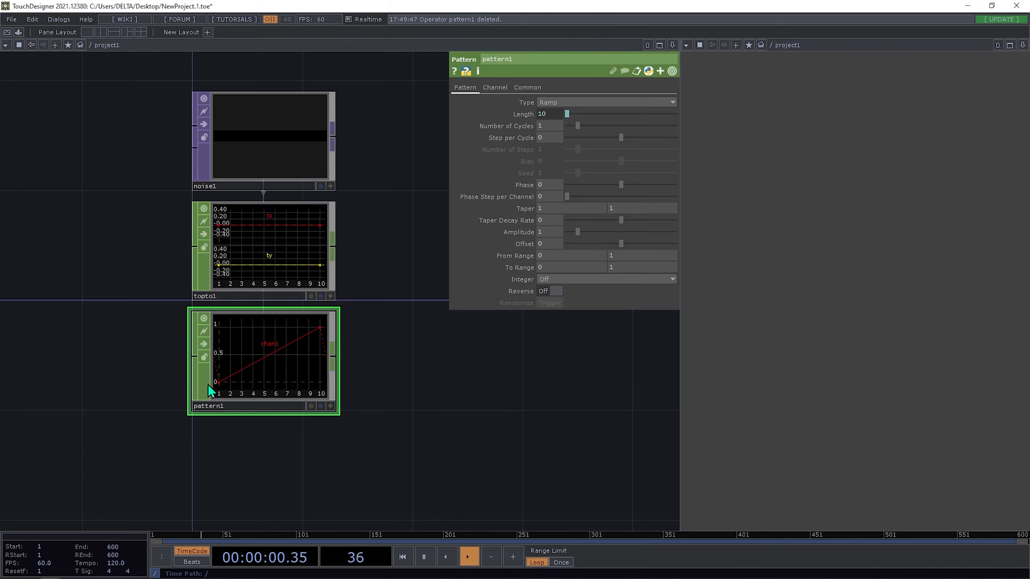
Set the channel name of pattern1 to tz.
{"action": "left_click_drag", "start_coordinate": [379, 393], "coordinate": [323, 400]}
{"action": "left_click", "coordinate": [494, 87]}
{"action": "left_click", "coordinate": [563, 103]}
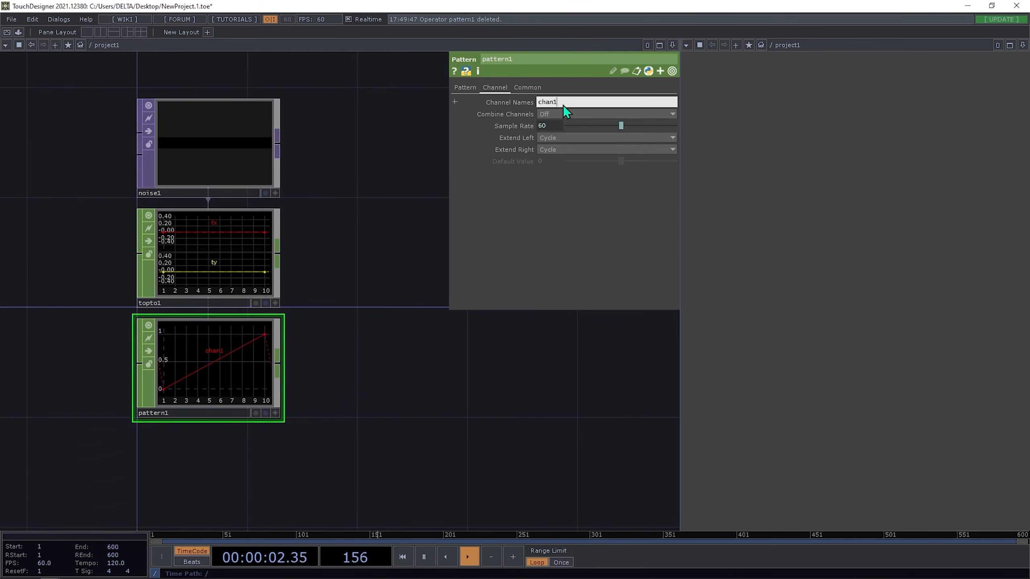
{"action": "type", "text": "tz"}
{"action": "key", "text": "Return"}
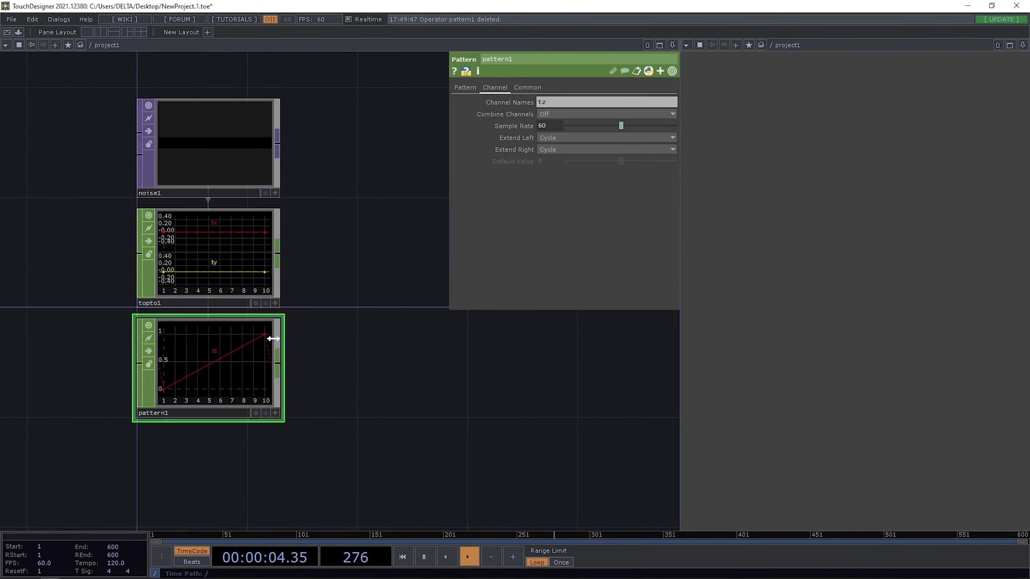
Add a Merge CHOP after topto1 and connect pattern1 as its second input.
{"action": "scroll", "coordinate": [271, 338], "scroll_direction": "down", "scroll_amount": 5}
{"action": "left_click_drag", "start_coordinate": [310, 351], "coordinate": [276, 336]}
{"action": "scroll", "coordinate": [272, 333], "scroll_direction": "up", "scroll_amount": 3}
{"action": "right_click", "coordinate": [206, 274]}
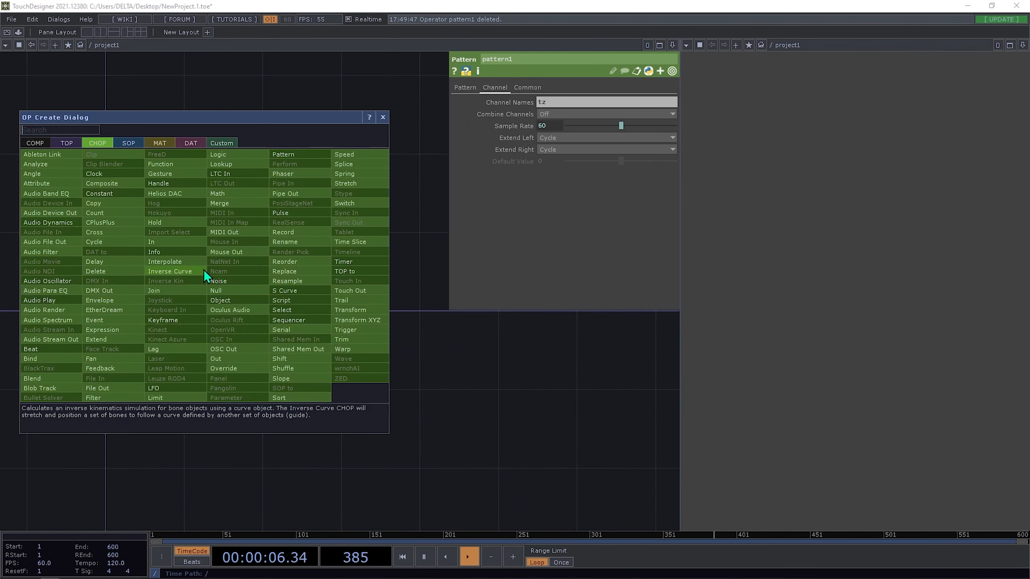
{"action": "type", "text": "merge"}
{"action": "left_click", "coordinate": [216, 206]}
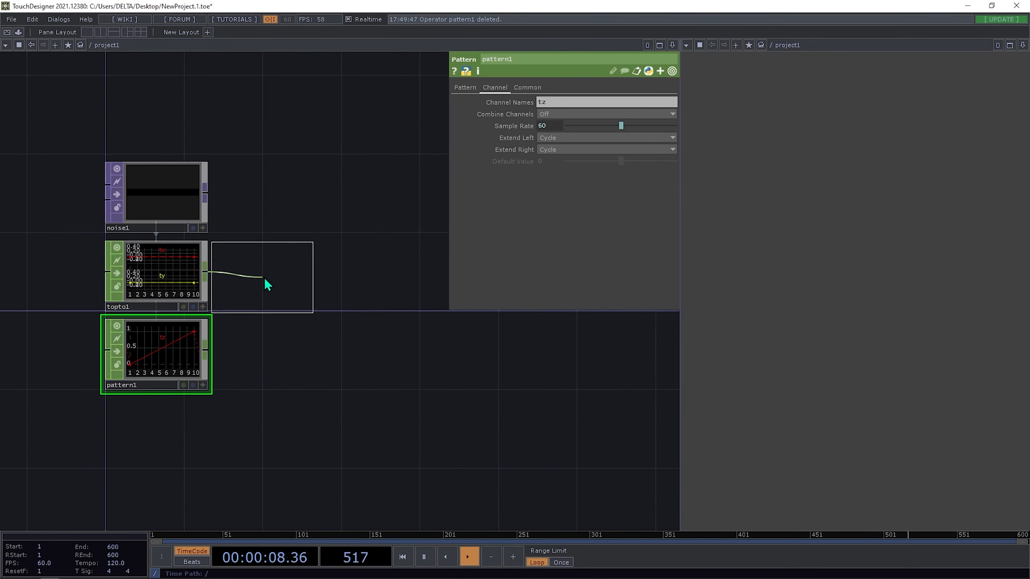
{"action": "left_click", "coordinate": [264, 278]}
{"action": "left_click_drag", "start_coordinate": [206, 356], "coordinate": [227, 280]}
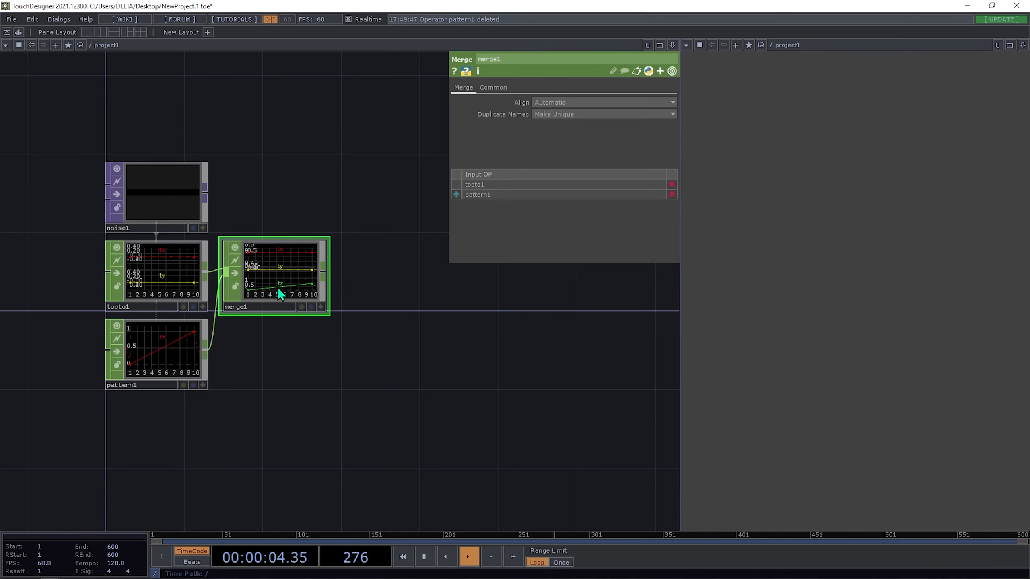
Add a Null CHOP connected to the output of merge1.
{"action": "left_click_drag", "start_coordinate": [337, 283], "coordinate": [207, 285]}
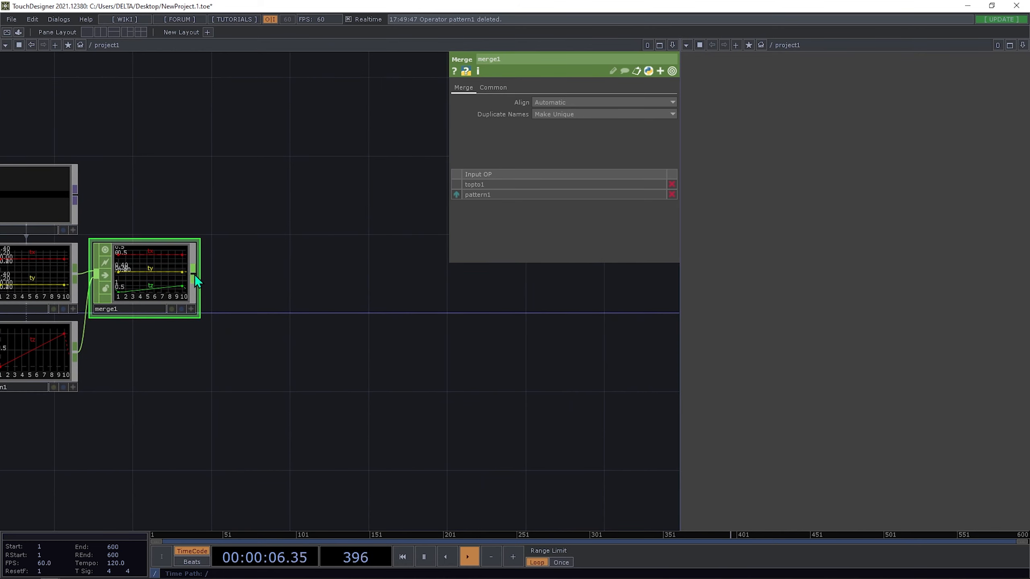
{"action": "right_click", "coordinate": [193, 277]}
{"action": "type", "text": "n"}
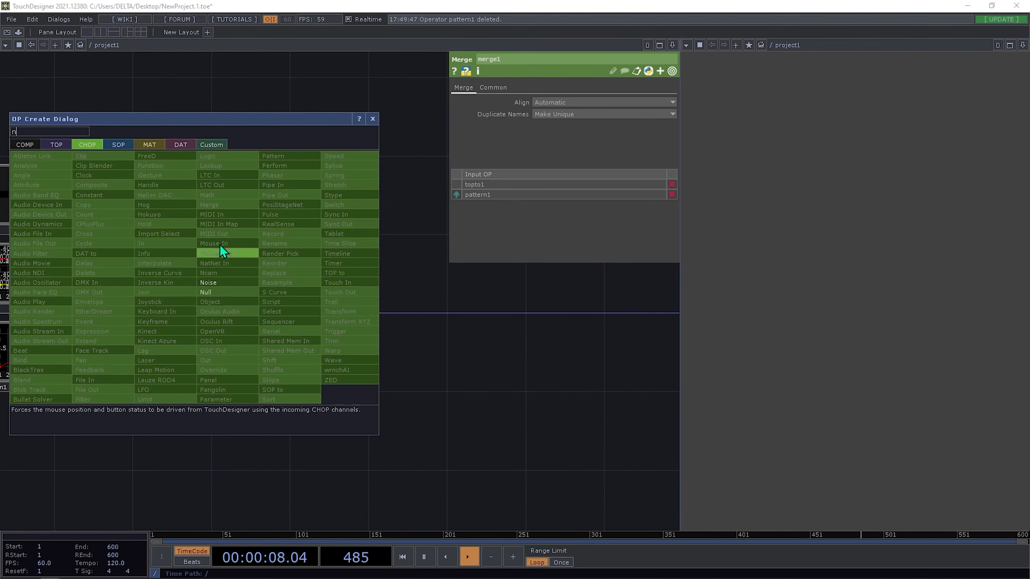
{"action": "left_click", "coordinate": [215, 291]}
{"action": "left_click", "coordinate": [269, 277]}
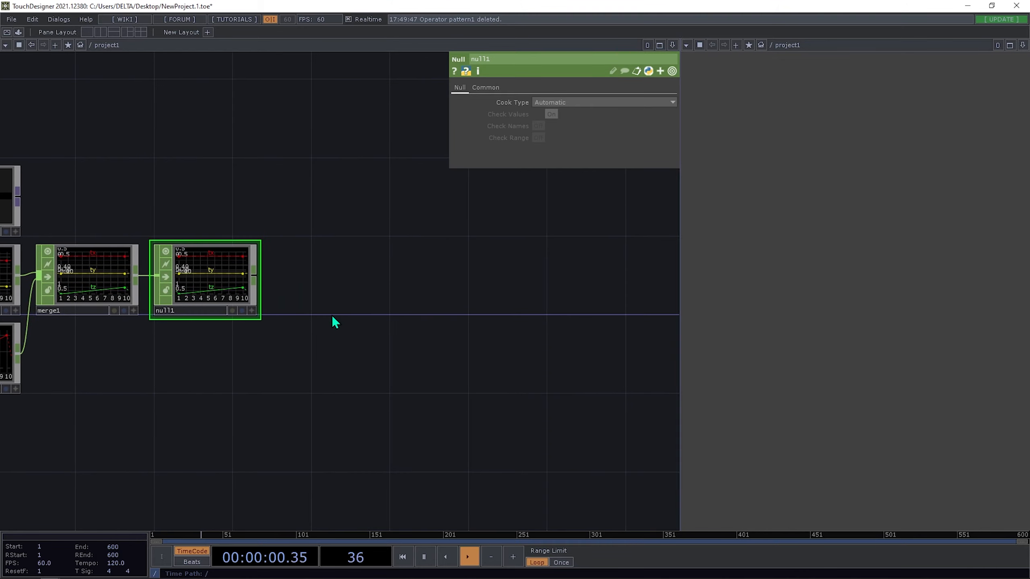
Add a Circle SOP in the empty area below null1.
{"action": "scroll", "coordinate": [331, 316], "scroll_direction": "down", "scroll_amount": 3}
{"action": "left_click_drag", "start_coordinate": [337, 334], "coordinate": [299, 253]}
{"action": "scroll", "coordinate": [231, 312], "scroll_direction": "up", "scroll_amount": 3}
{"action": "left_click_drag", "start_coordinate": [229, 312], "coordinate": [278, 310]}
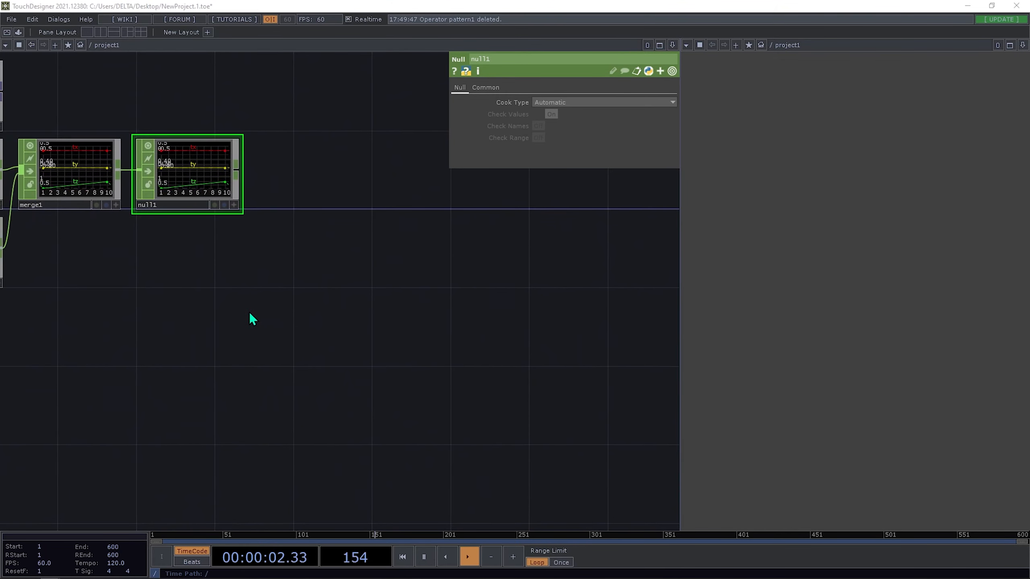
{"action": "key", "text": "Tab"}
{"action": "left_click", "coordinate": [173, 182]}
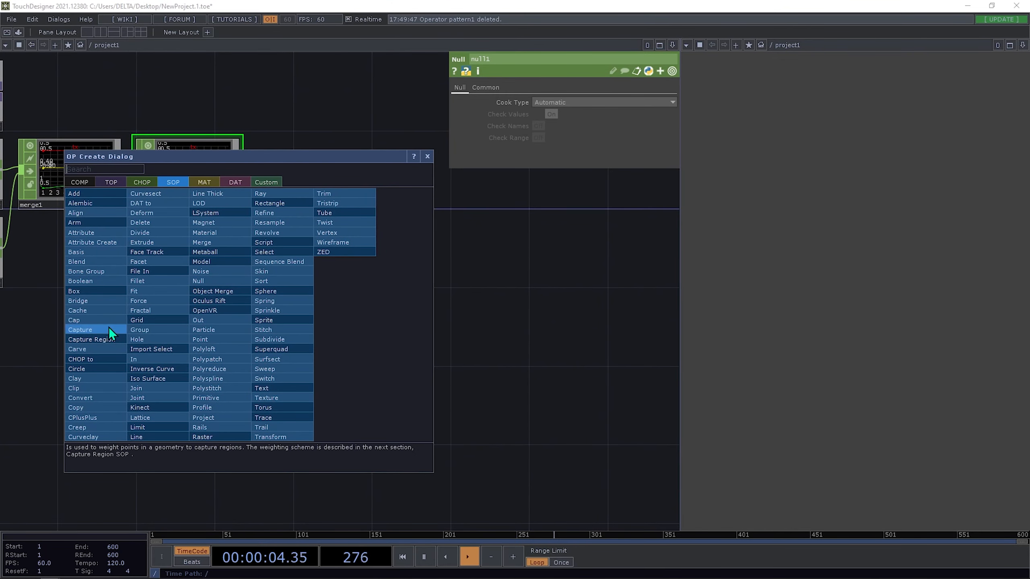
{"action": "left_click", "coordinate": [87, 370]}
{"action": "left_click", "coordinate": [186, 335]}
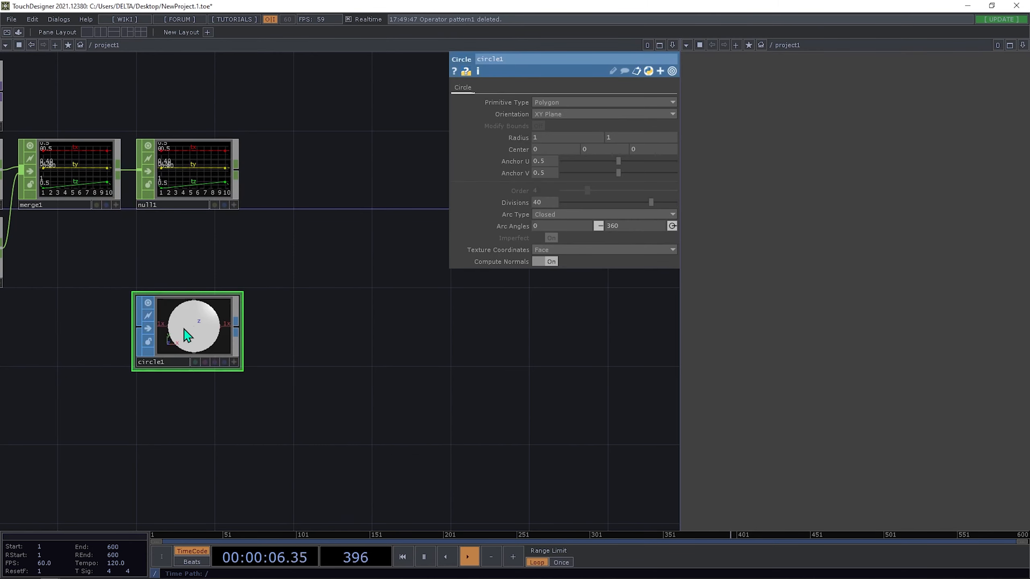
Add a Geometry COMP fed by the output of circle1.
{"action": "left_click", "coordinate": [236, 325]}
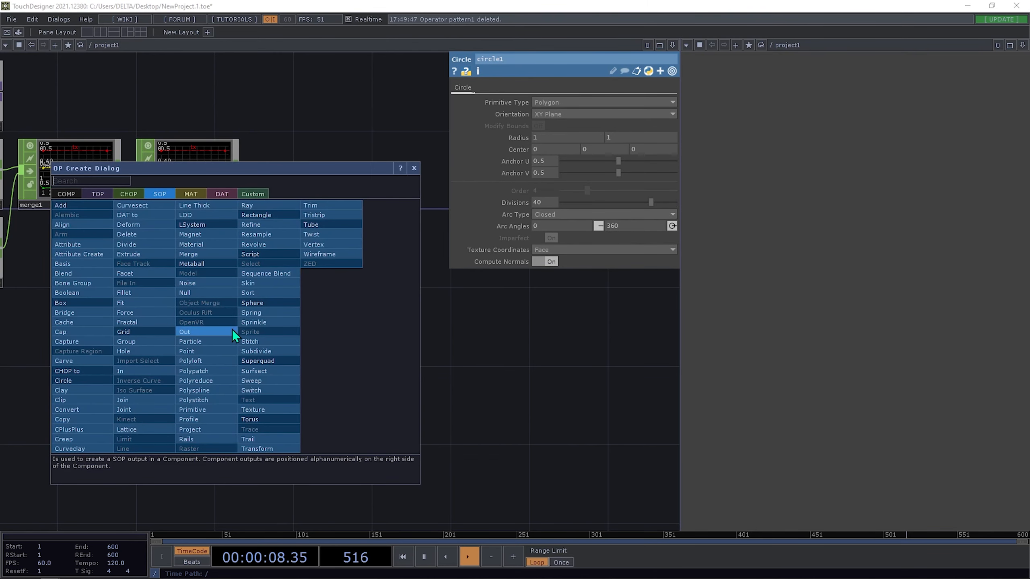
{"action": "left_click", "coordinate": [69, 195]}
{"action": "type", "text": "g"}
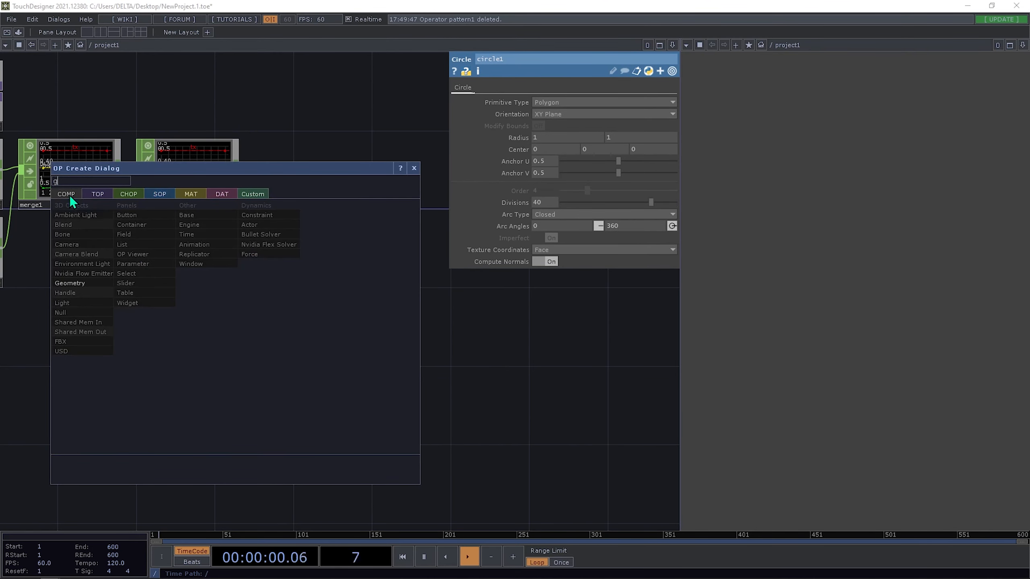
{"action": "left_click", "coordinate": [80, 283]}
{"action": "left_click", "coordinate": [375, 317]}
Add a Camera COMP and place it directly above geo1.
{"action": "key", "text": "Tab"}
{"action": "type", "text": "ca"}
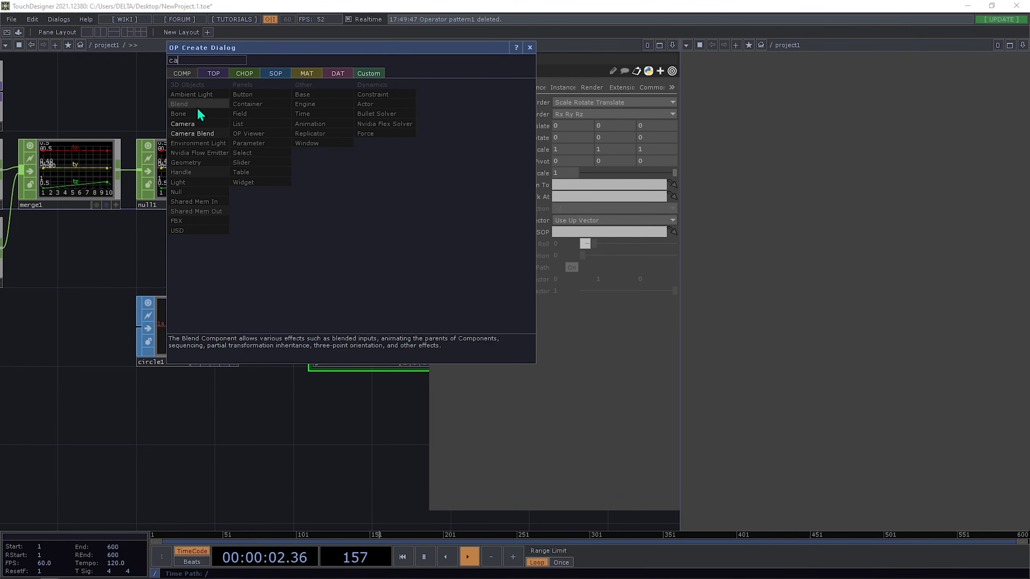
{"action": "left_click", "coordinate": [194, 124]}
{"action": "left_click", "coordinate": [365, 200]}
Add a Constant MAT and a Line MAT, stacked below geo1.
{"action": "left_click_drag", "start_coordinate": [271, 444], "coordinate": [109, 262]}
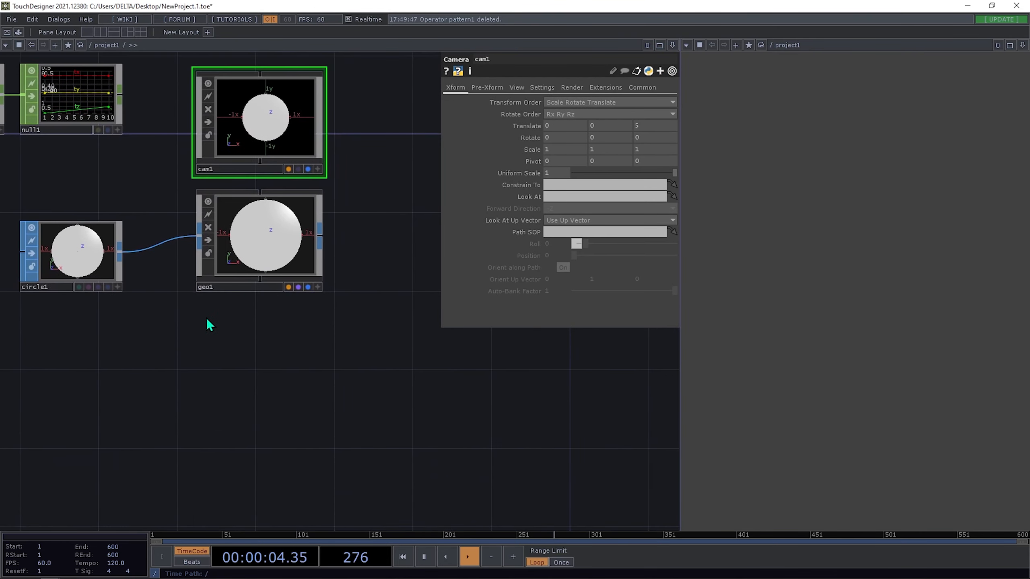
{"action": "key", "text": "Tab"}
{"action": "left_click", "coordinate": [155, 190]}
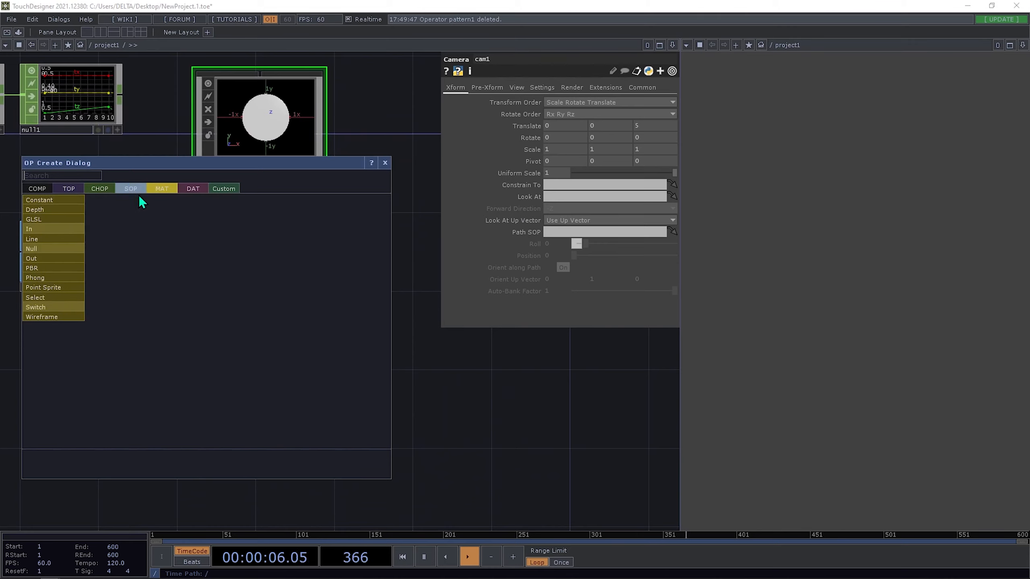
{"action": "left_click", "coordinate": [69, 201]}
{"action": "left_click", "coordinate": [259, 337]}
{"action": "key", "text": "Tab"}
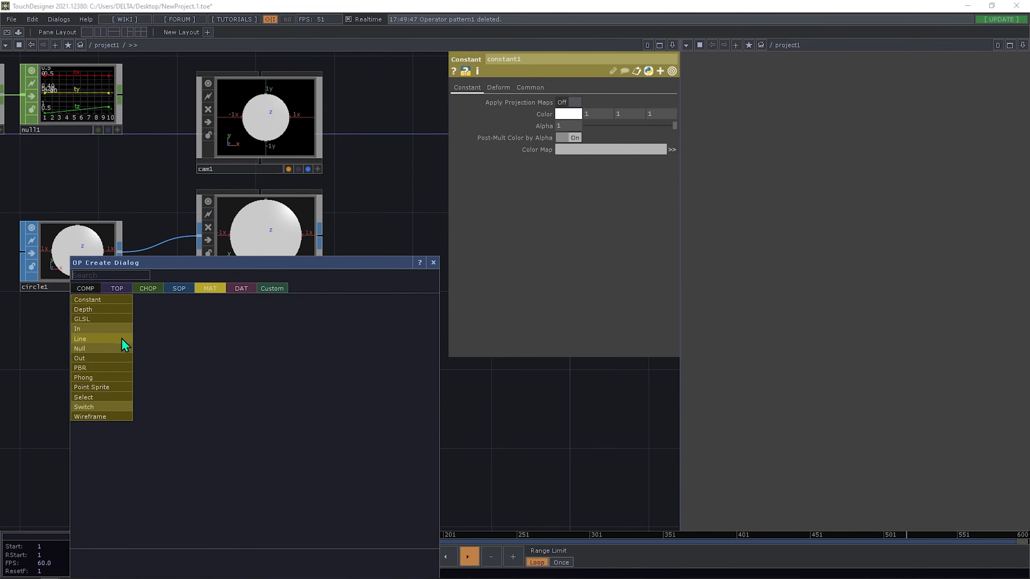
{"action": "left_click", "coordinate": [99, 338]}
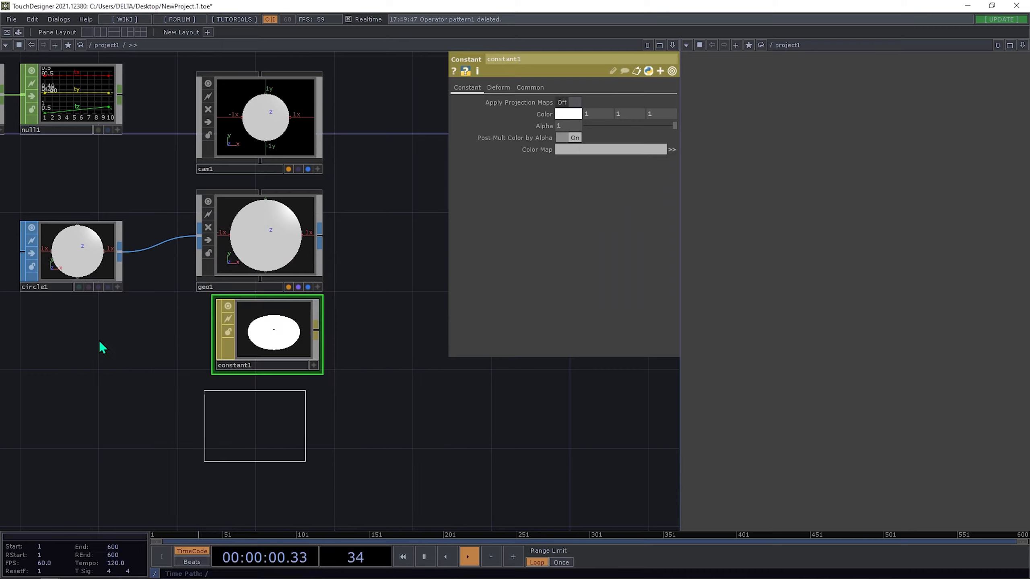
{"action": "left_click", "coordinate": [241, 412]}
Add a Render TOP and place it beside geo1.
{"action": "left_click_drag", "start_coordinate": [397, 422], "coordinate": [301, 400]}
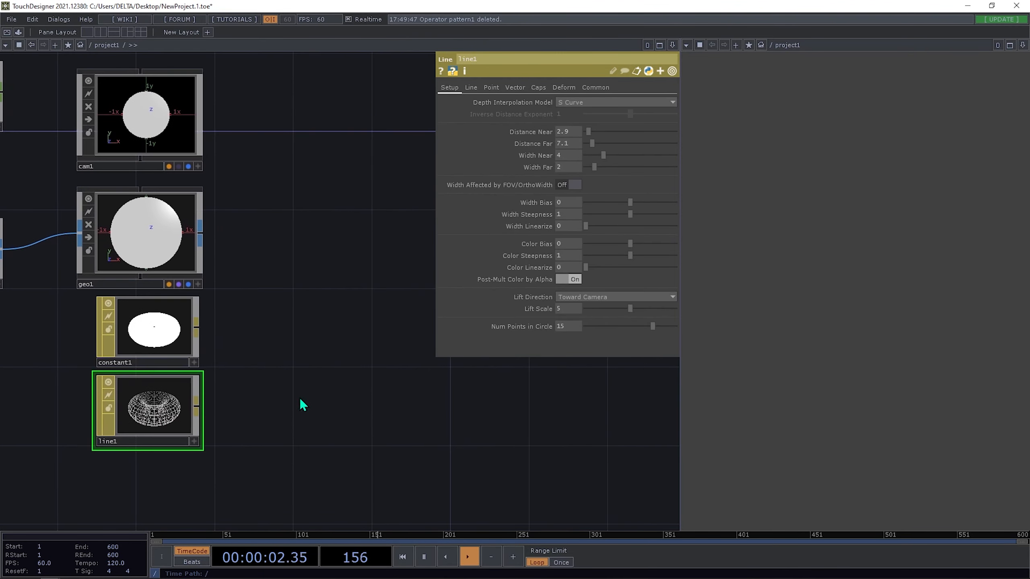
{"action": "scroll", "coordinate": [292, 363], "scroll_direction": "down", "scroll_amount": 5}
{"action": "key", "text": "Tab"}
{"action": "type", "text": "r"}
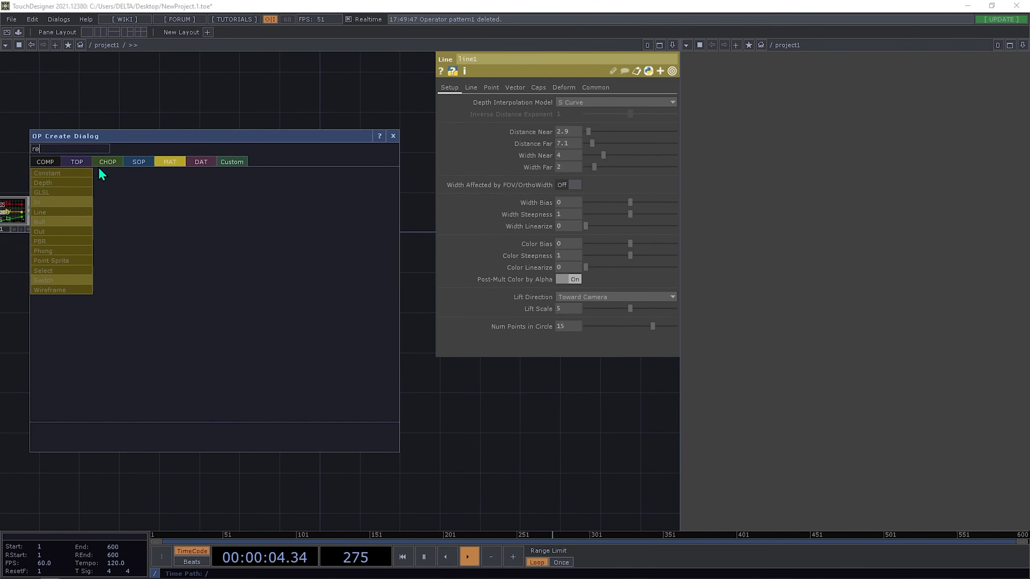
{"action": "left_click", "coordinate": [81, 162]}
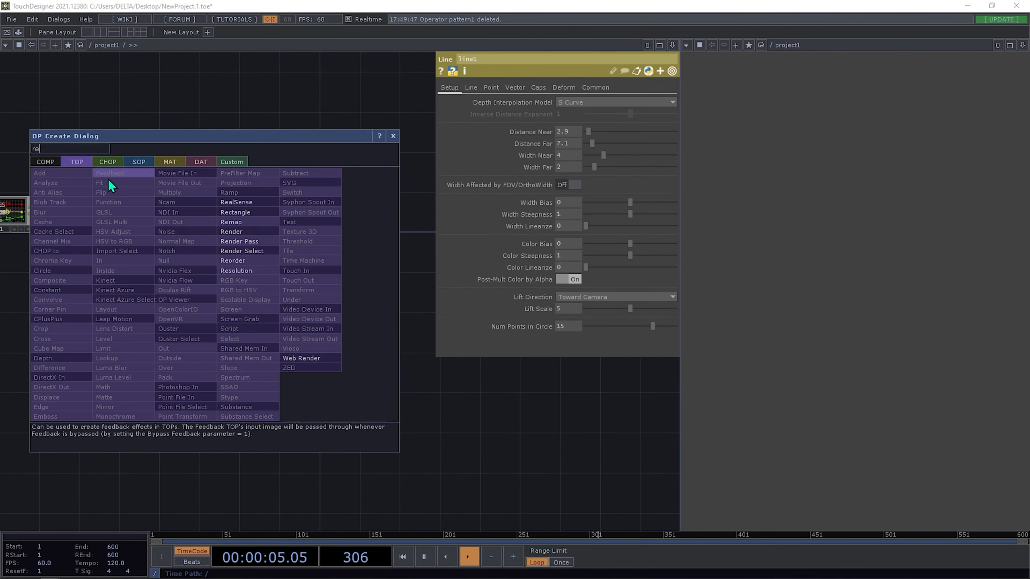
{"action": "left_click", "coordinate": [243, 232]}
{"action": "left_click", "coordinate": [239, 284]}
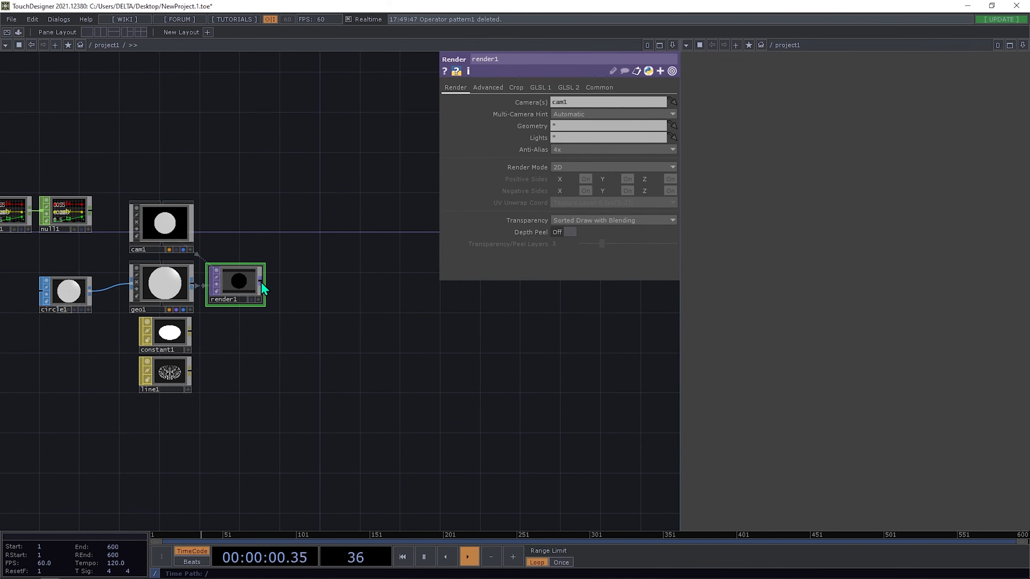
Set render1's resolution to 1280 by 1280 and its pixel format to 32-bit float (RGBA).
{"action": "left_click", "coordinate": [599, 88]}
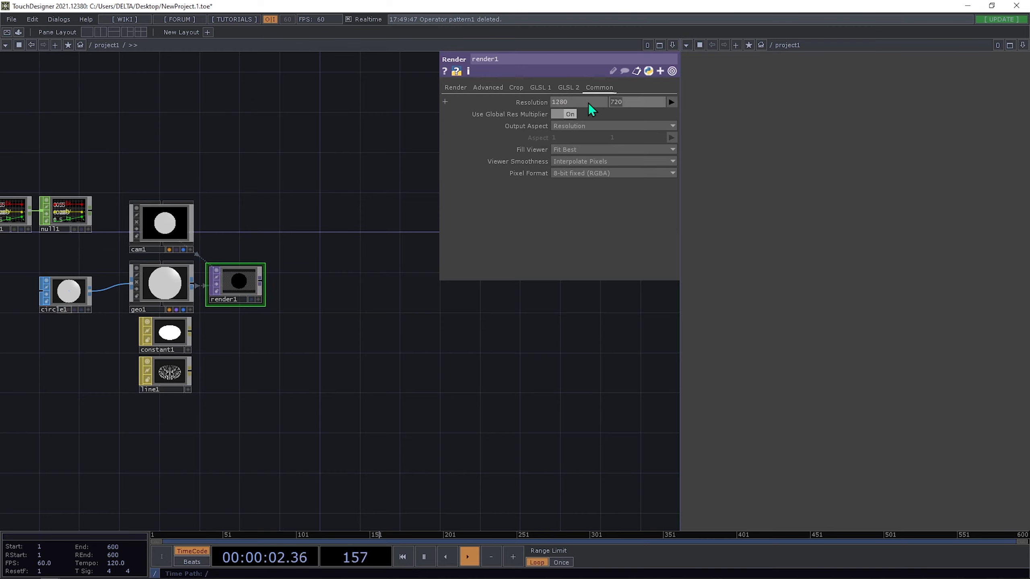
{"action": "type", "text": "1280"}
{"action": "key", "text": "Return"}
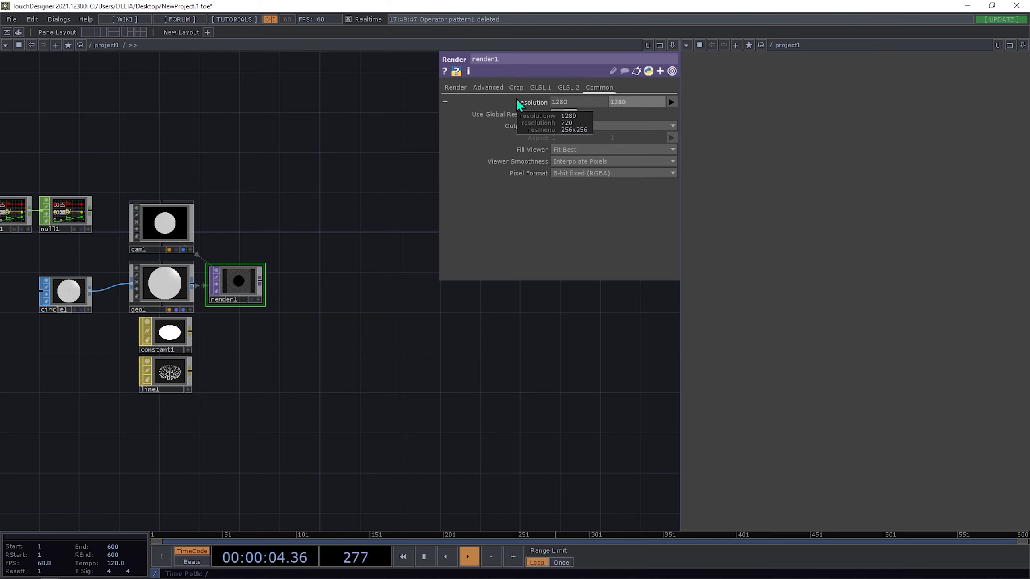
{"action": "left_click", "coordinate": [584, 173]}
{"action": "left_click", "coordinate": [580, 224]}
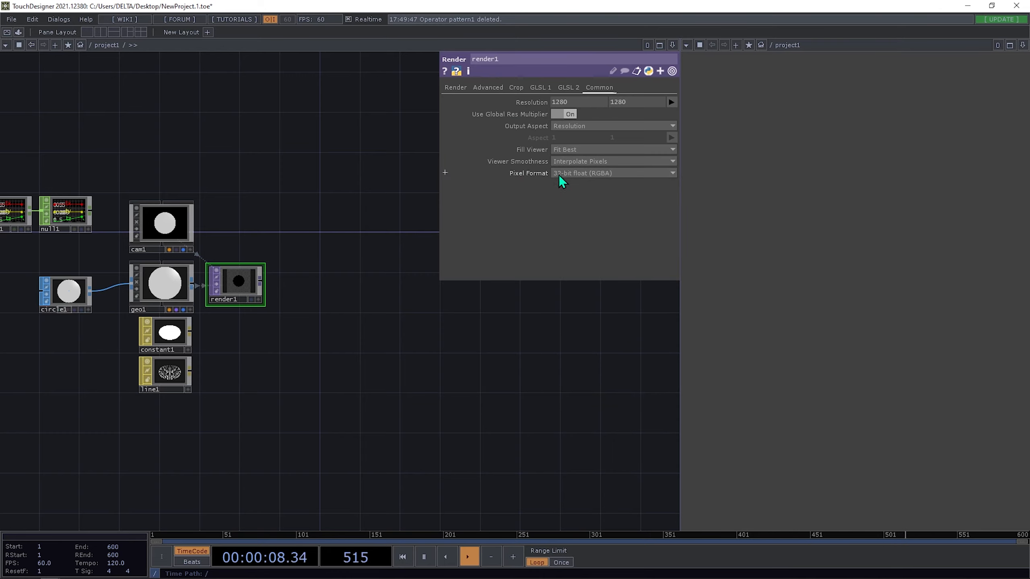
Add an RGB Key TOP connected to the output of render1.
{"action": "middle_click_drag", "start_coordinate": [270, 291], "coordinate": [347, 303]}
{"action": "left_click_drag", "start_coordinate": [192, 292], "coordinate": [193, 312]}
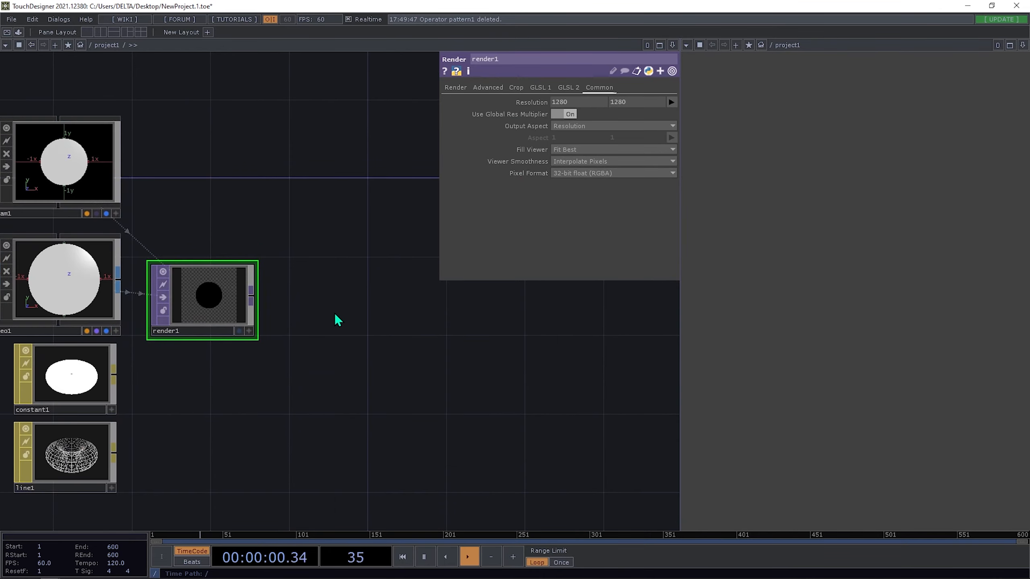
{"action": "left_click_drag", "start_coordinate": [288, 308], "coordinate": [221, 306]}
{"action": "right_click", "coordinate": [190, 299]}
{"action": "type", "text": "rgb"}
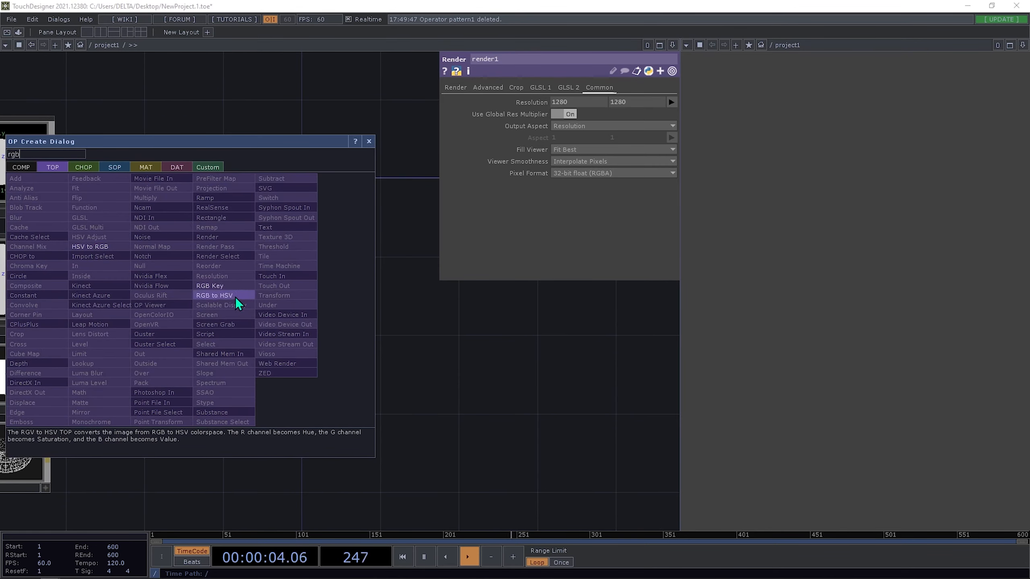
{"action": "left_click", "coordinate": [219, 286]}
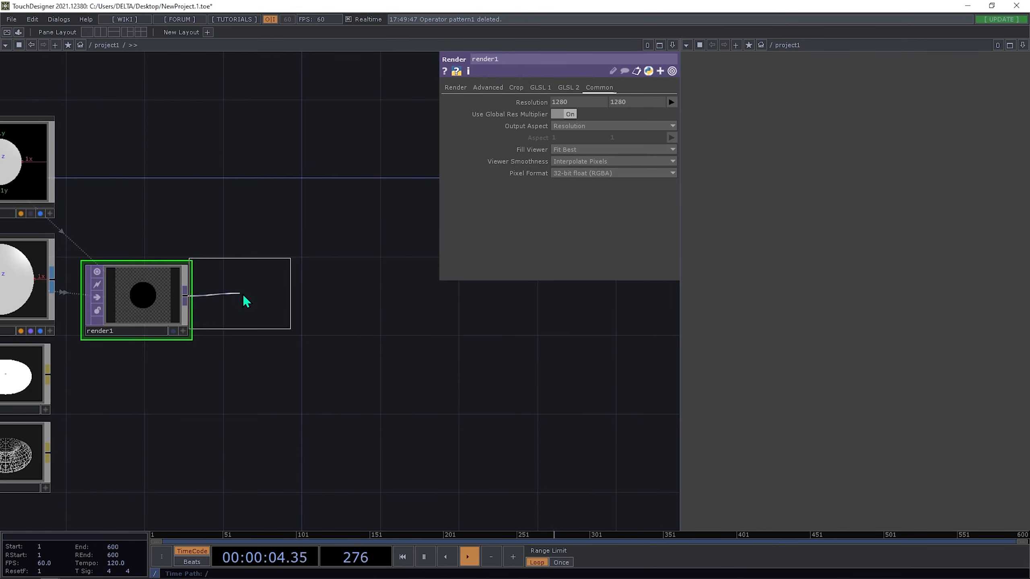
{"action": "left_click", "coordinate": [265, 307]}
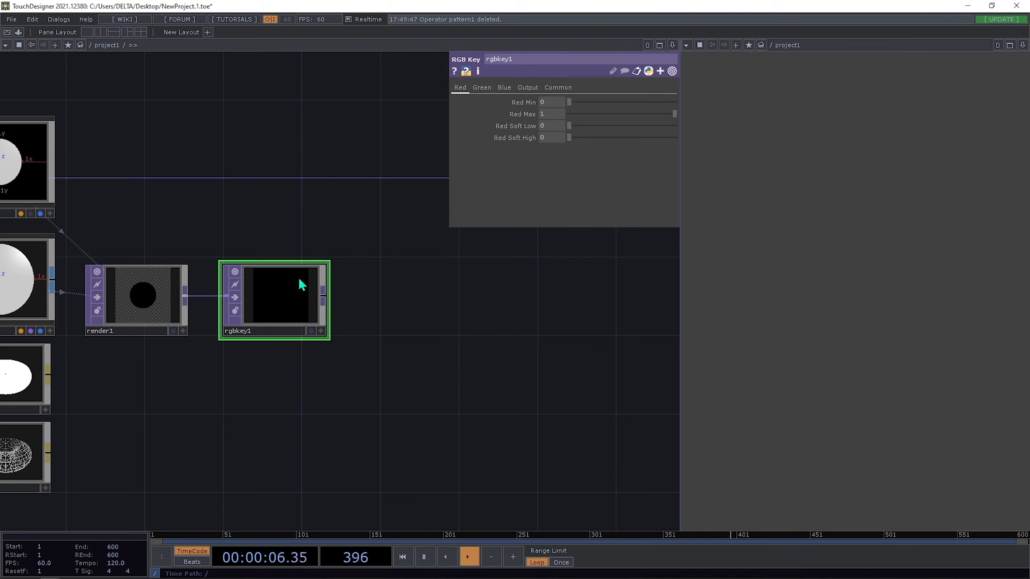
Add a Null TOP after rgbkey1 and display it as the network background.
{"action": "right_click", "coordinate": [326, 298]}
{"action": "left_click", "coordinate": [281, 269]}
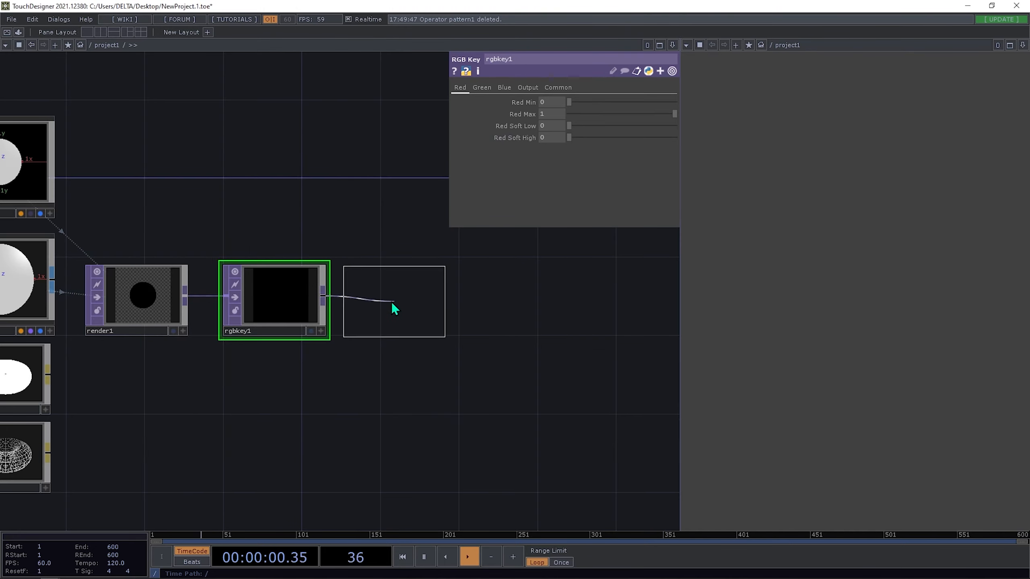
{"action": "left_click", "coordinate": [392, 303]}
{"action": "left_click", "coordinate": [428, 330]}
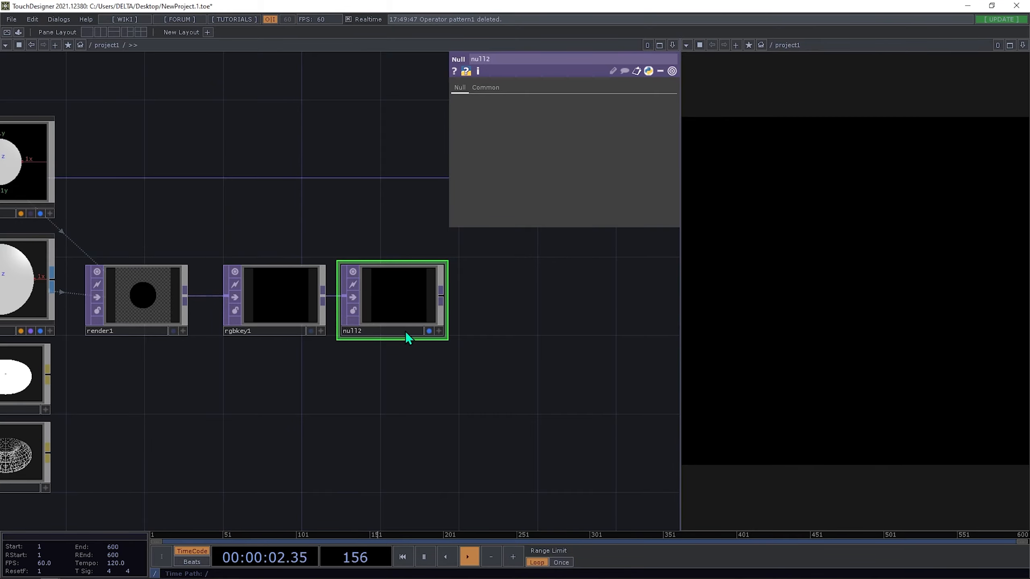
Rename the Null TOP after rgbkey1 to bg.
{"action": "scroll", "coordinate": [333, 311], "scroll_direction": "down", "scroll_amount": 10}
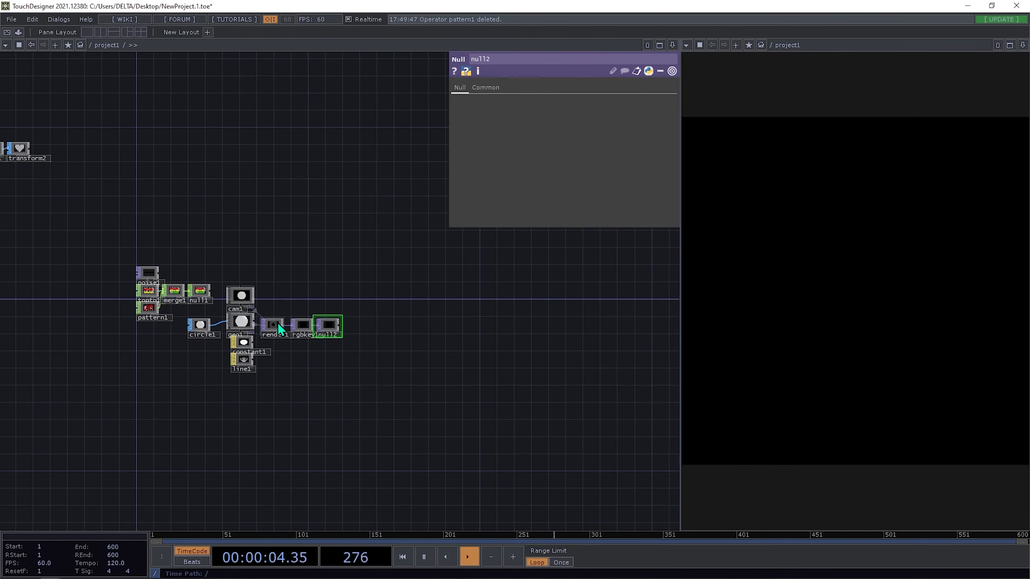
{"action": "scroll", "coordinate": [272, 316], "scroll_direction": "up", "scroll_amount": 10}
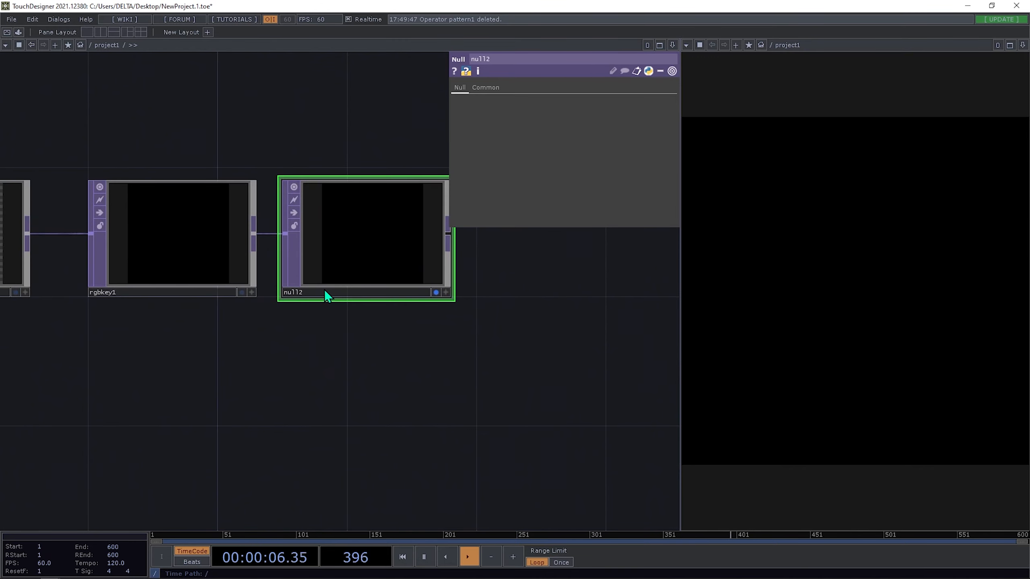
{"action": "left_click_drag", "start_coordinate": [324, 295], "coordinate": [172, 294]}
{"action": "type", "text": "bg"}
{"action": "key", "text": "Return"}
Select rgbkey1 and bg together and move them well away from render1, leaving room in the chain between them.
{"action": "left_click_drag", "start_coordinate": [336, 372], "coordinate": [359, 364]}
{"action": "middle_click_drag", "start_coordinate": [359, 364], "coordinate": [420, 397]}
{"action": "left_click_drag", "start_coordinate": [364, 381], "coordinate": [272, 377]}
{"action": "middle_click_drag", "start_coordinate": [271, 377], "coordinate": [348, 389]}
{"action": "right_click_drag", "start_coordinate": [357, 391], "coordinate": [233, 326]}
{"action": "left_click_drag", "start_coordinate": [227, 334], "coordinate": [460, 335]}
{"action": "left_click_drag", "start_coordinate": [381, 395], "coordinate": [497, 376]}
{"action": "left_click_drag", "start_coordinate": [320, 389], "coordinate": [413, 389]}
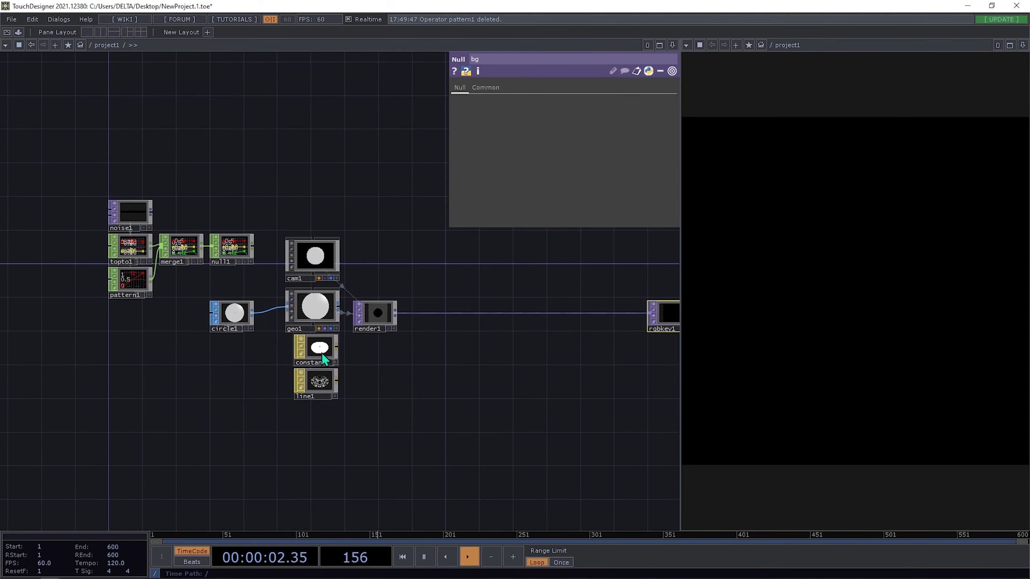
Apply constant1 as geo1's material and activate geo1's viewer to orbit around its circle.
{"action": "scroll", "coordinate": [341, 303], "scroll_direction": "up", "scroll_amount": 3}
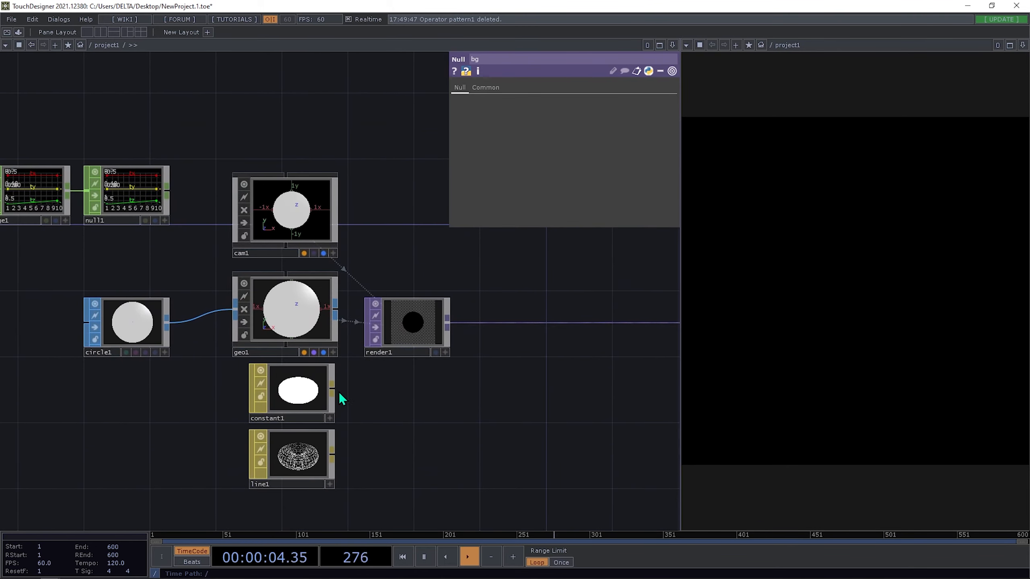
{"action": "left_click_drag", "start_coordinate": [290, 392], "coordinate": [297, 314]}
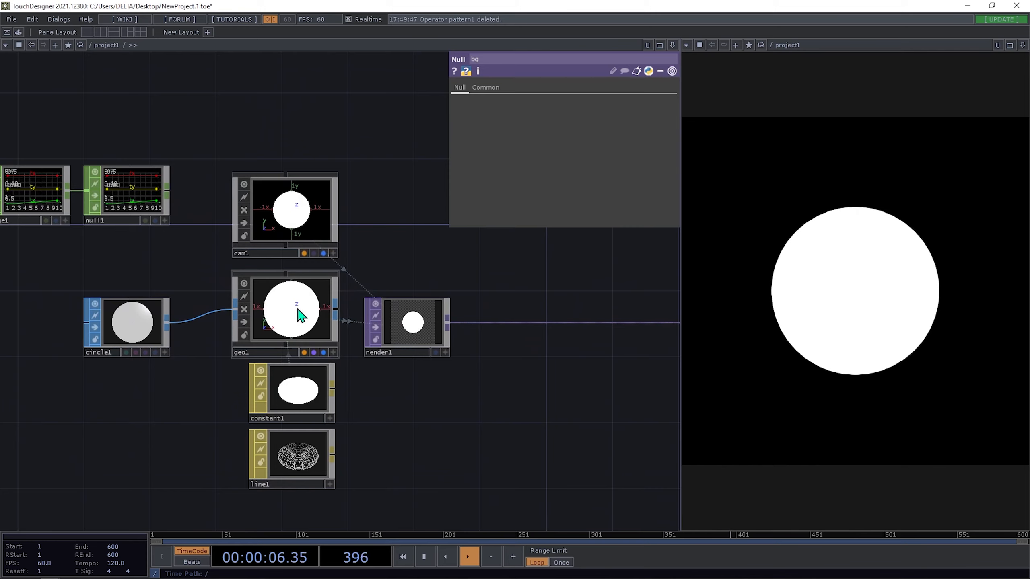
{"action": "left_click", "coordinate": [332, 352]}
{"action": "mouse_move", "coordinate": [312, 320]}
{"action": "left_mouse_down"}
{"action": "mouse_move", "coordinate": [275, 318]}
{"action": "mouse_move", "coordinate": [304, 318]}
{"action": "mouse_move", "coordinate": [297, 330]}
{"action": "left_mouse_up"}
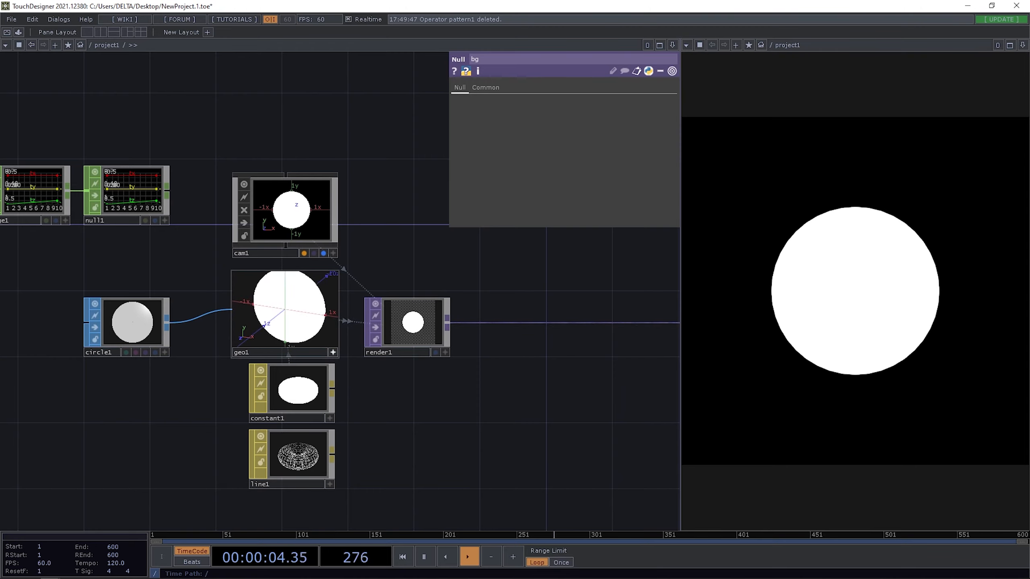
Turn on instancing for the geo1 component.
{"action": "left_click", "coordinate": [333, 352]}
{"action": "left_click", "coordinate": [238, 314]}
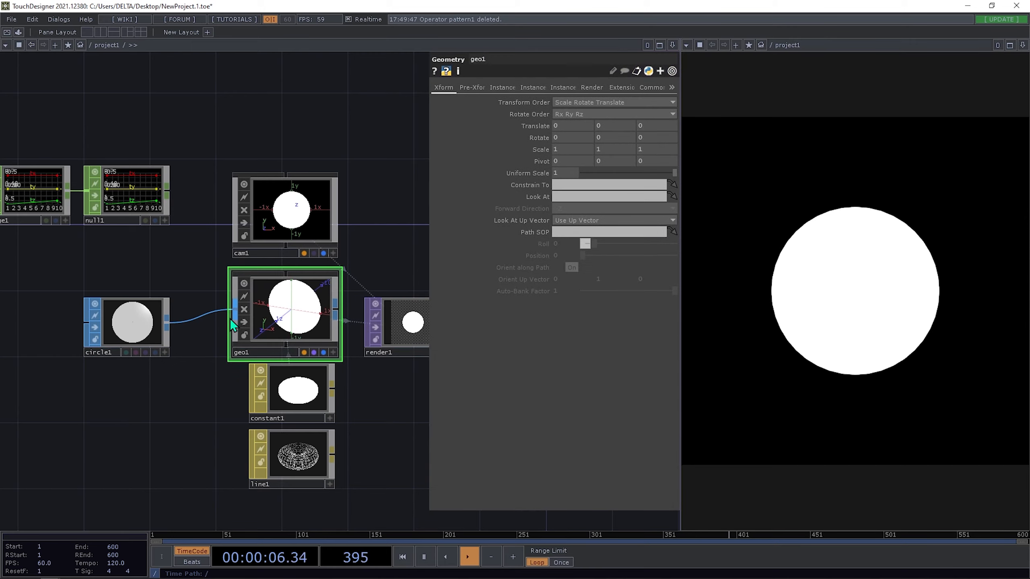
{"action": "left_click_drag", "start_coordinate": [164, 250], "coordinate": [183, 255]}
{"action": "left_click", "coordinate": [170, 199]}
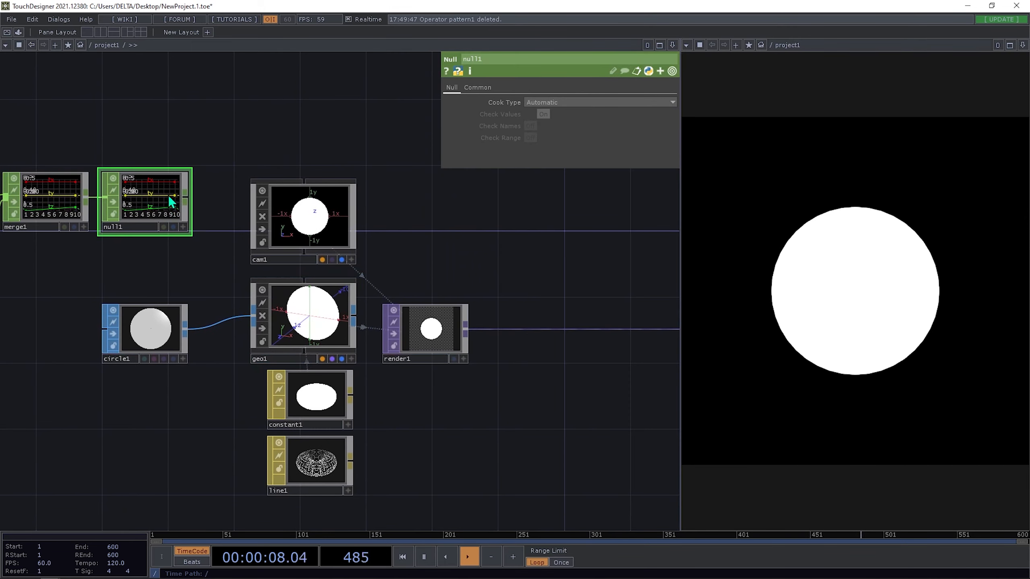
{"action": "left_click", "coordinate": [324, 329]}
{"action": "left_click", "coordinate": [541, 92]}
{"action": "left_click", "coordinate": [501, 88]}
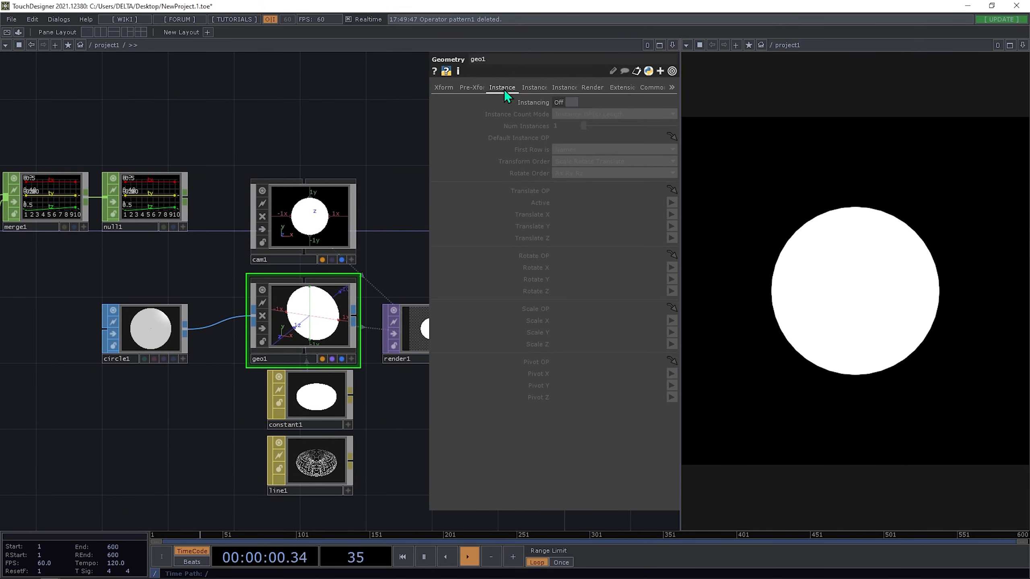
{"action": "left_click", "coordinate": [570, 102]}
Rename the Null CHOP after merge1 to position and assign it as geo1's Translate OP.
{"action": "left_click_drag", "start_coordinate": [142, 216], "coordinate": [165, 214]}
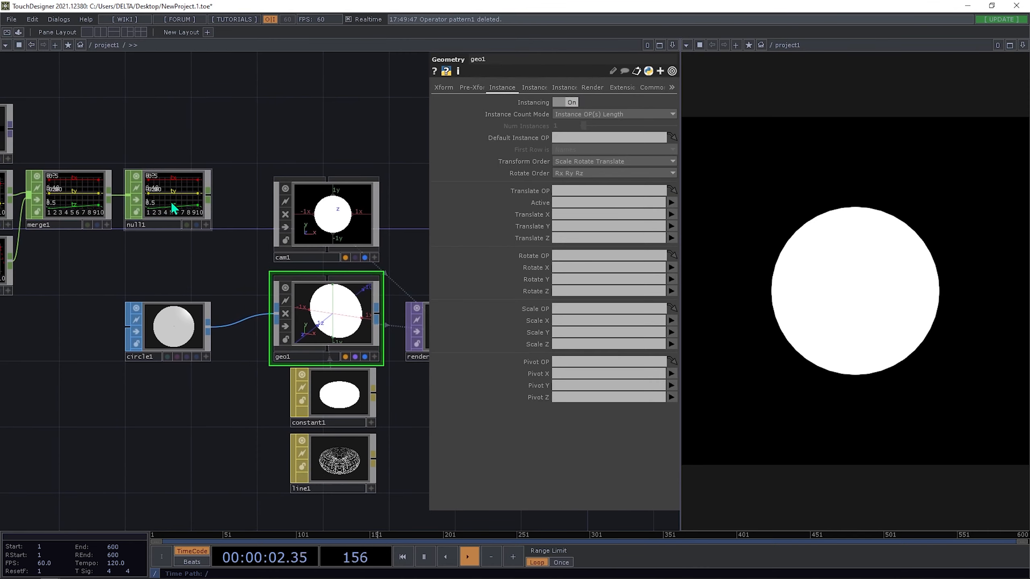
{"action": "left_click", "coordinate": [171, 201]}
{"action": "left_click_drag", "start_coordinate": [151, 272], "coordinate": [215, 268]}
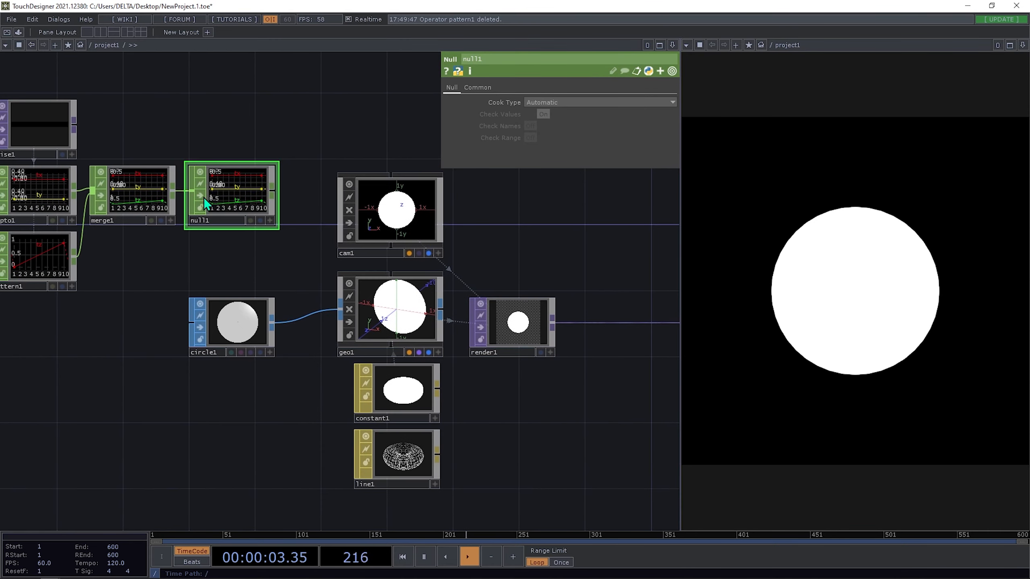
{"action": "left_click", "coordinate": [402, 293]}
{"action": "left_click", "coordinate": [221, 216]}
{"action": "left_click", "coordinate": [435, 317]}
{"action": "left_click_drag", "start_coordinate": [228, 202], "coordinate": [610, 190]}
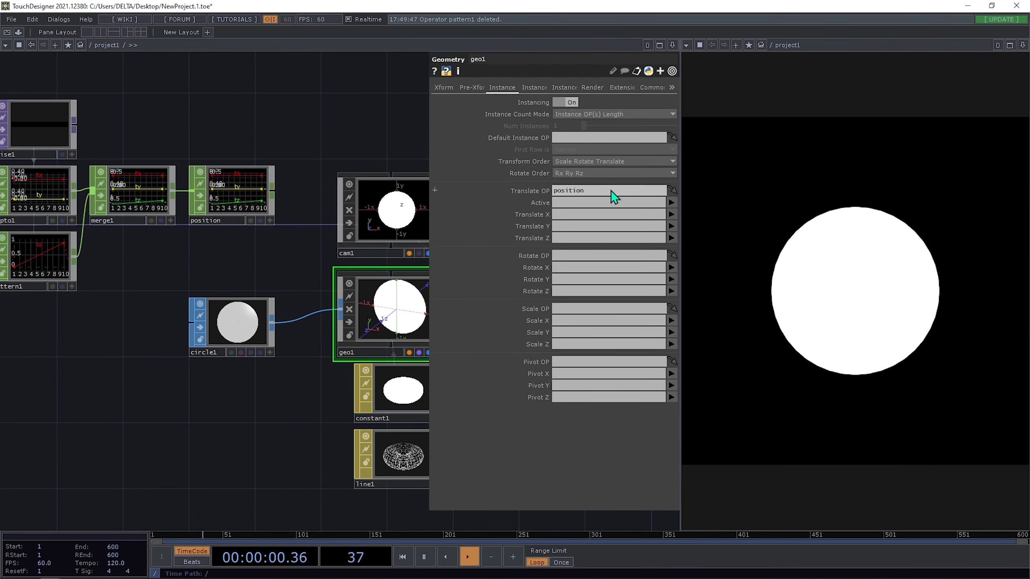
Map geo1's instance Translate X, Y and Z to the tx, ty and tz channels.
{"action": "left_click", "coordinate": [670, 214]}
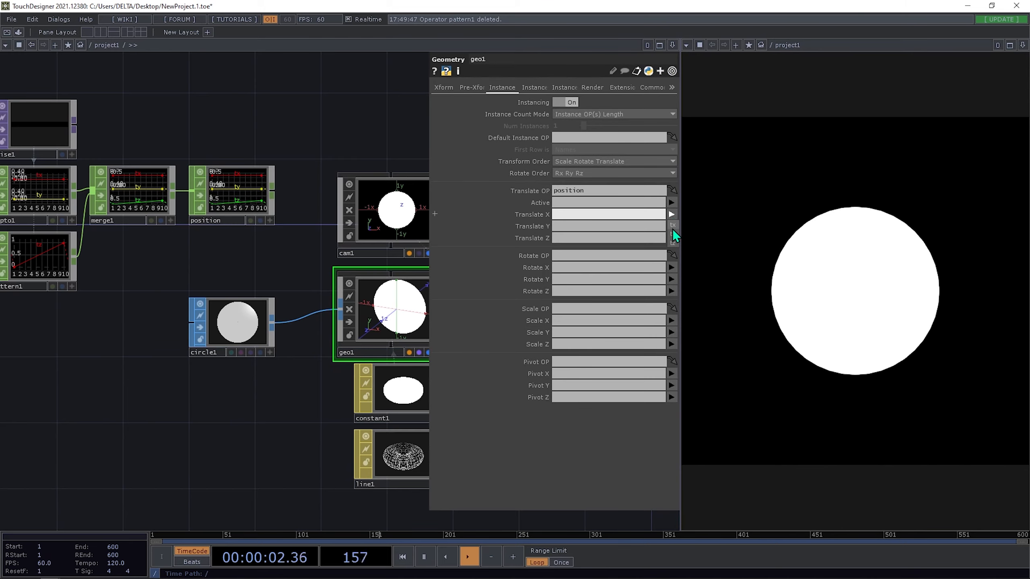
{"action": "left_click", "coordinate": [672, 229]}
{"action": "left_click", "coordinate": [671, 227]}
{"action": "left_click", "coordinate": [672, 245]}
{"action": "left_click", "coordinate": [670, 237]}
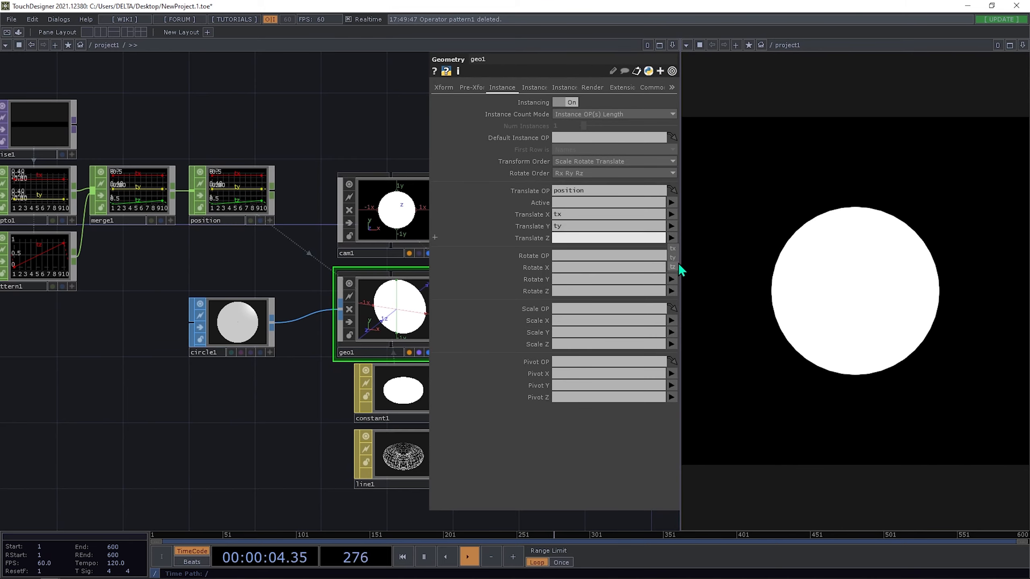
{"action": "left_click", "coordinate": [672, 263]}
Orbit inside geo1's viewer to examine the instanced circles from the side.
{"action": "left_click_drag", "start_coordinate": [288, 265], "coordinate": [153, 244]}
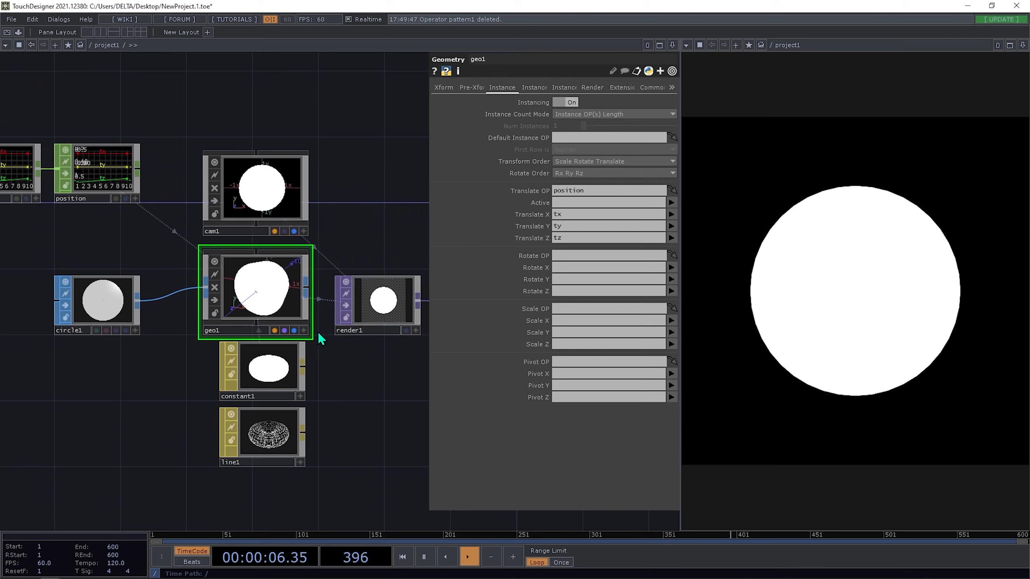
{"action": "scroll", "coordinate": [318, 325], "scroll_direction": "up", "scroll_amount": 5}
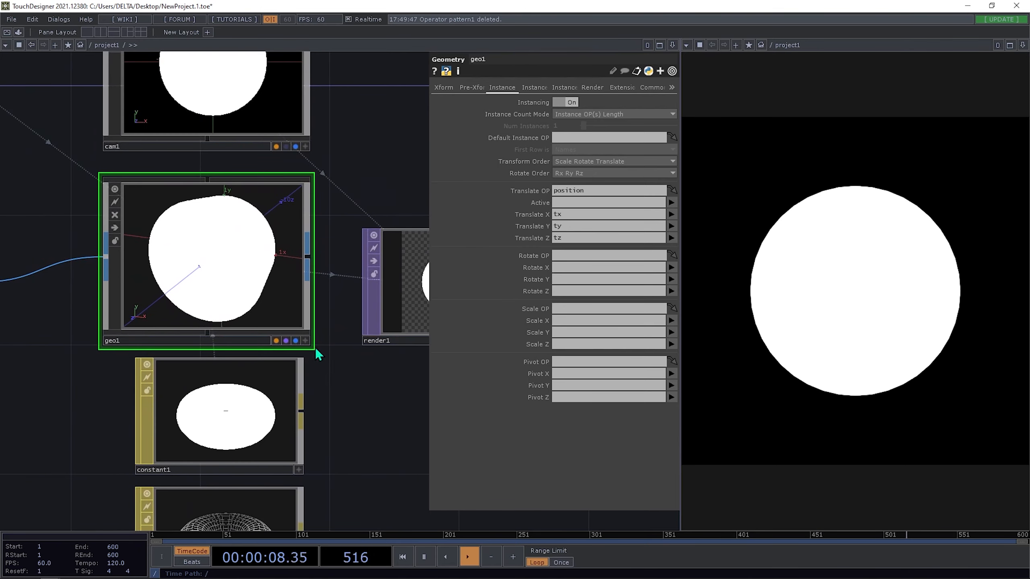
{"action": "mouse_move", "coordinate": [249, 302]}
{"action": "left_mouse_down"}
{"action": "mouse_move", "coordinate": [221, 292]}
{"action": "mouse_move", "coordinate": [237, 306]}
{"action": "left_mouse_up"}
{"action": "scroll", "coordinate": [240, 307], "scroll_direction": "down", "scroll_amount": 2}
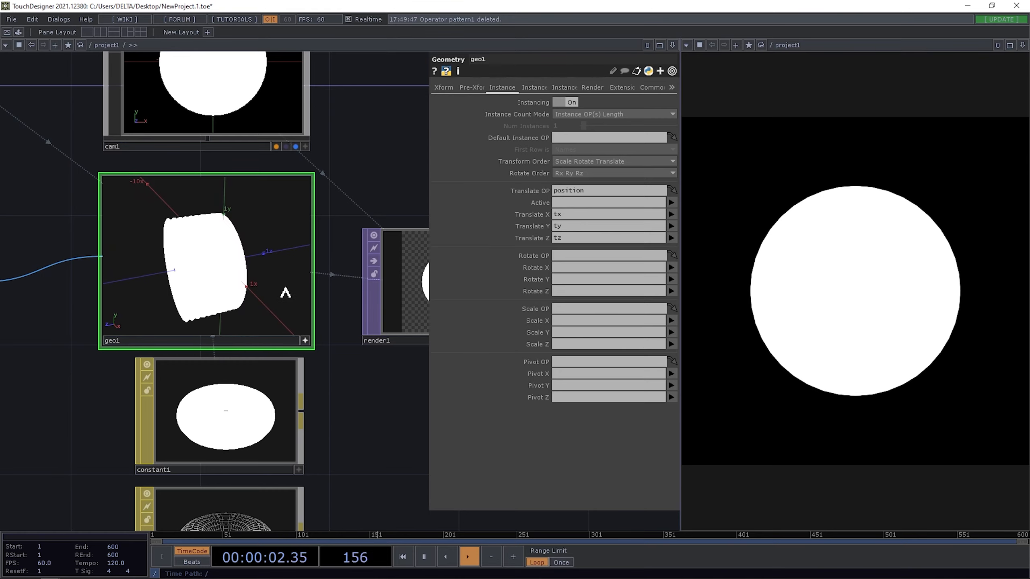
{"action": "scroll", "coordinate": [368, 224], "scroll_direction": "down", "scroll_amount": 4}
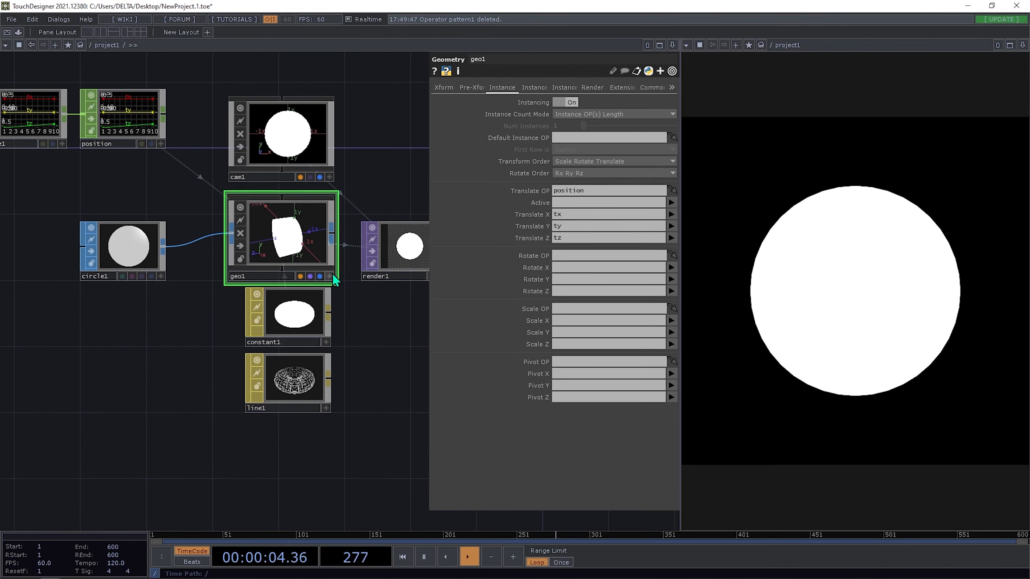
{"action": "left_click_drag", "start_coordinate": [153, 356], "coordinate": [249, 389]}
{"action": "left_click_drag", "start_coordinate": [270, 431], "coordinate": [132, 402]}
{"action": "scroll", "coordinate": [132, 402], "scroll_direction": "down", "scroll_amount": 4}
{"action": "scroll", "coordinate": [120, 379], "scroll_direction": "up", "scroll_amount": 5}
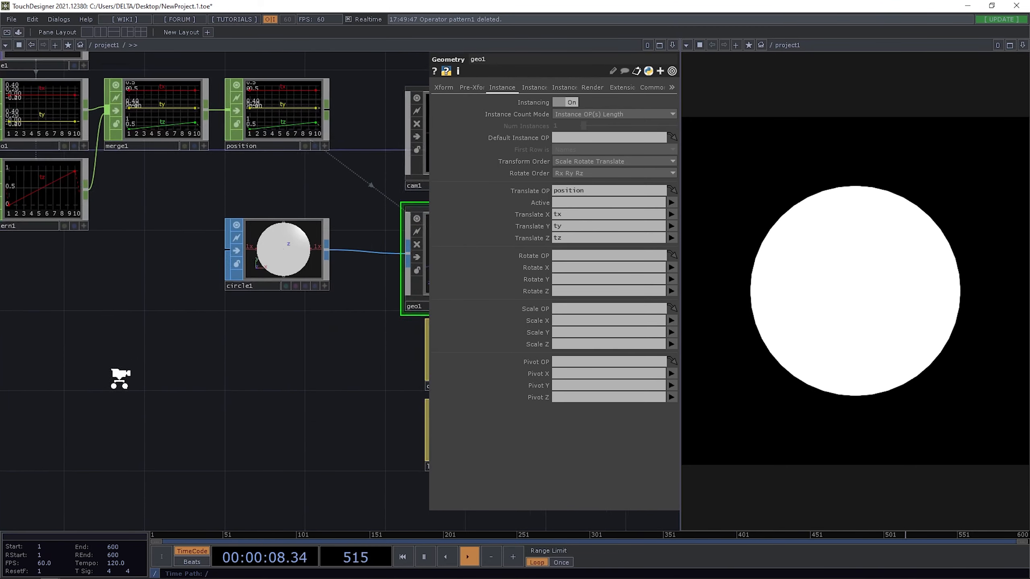
{"action": "scroll", "coordinate": [119, 379], "scroll_direction": "up", "scroll_amount": 1}
{"action": "key", "text": "Tab"}
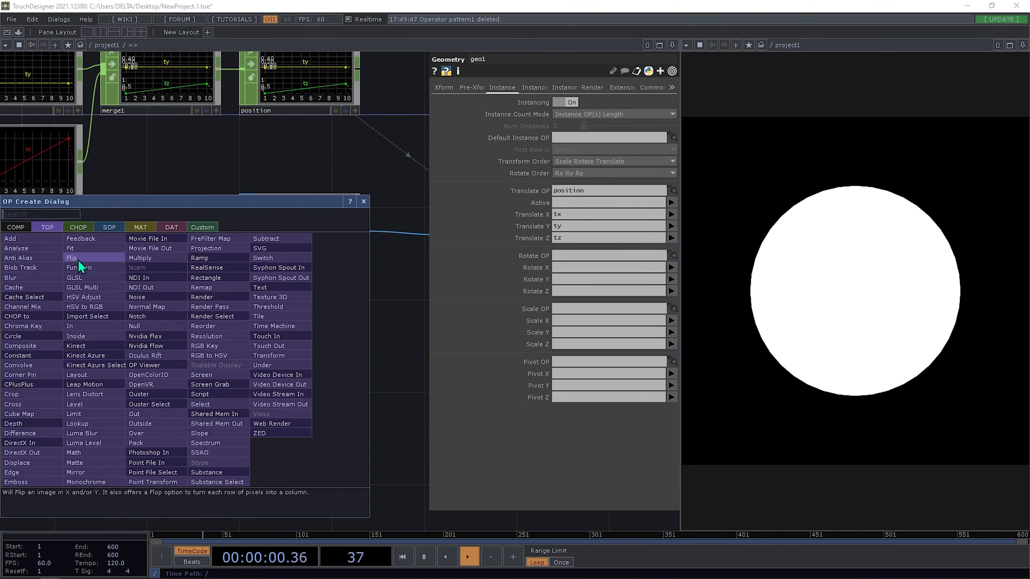
{"action": "key", "text": "Escape"}
Duplicate the noise1 TOP and place the copy below pattern1, level with the space under circle1.
{"action": "scroll", "coordinate": [222, 202], "scroll_direction": "down", "scroll_amount": 4}
{"action": "scroll", "coordinate": [162, 138], "scroll_direction": "up", "scroll_amount": 5}
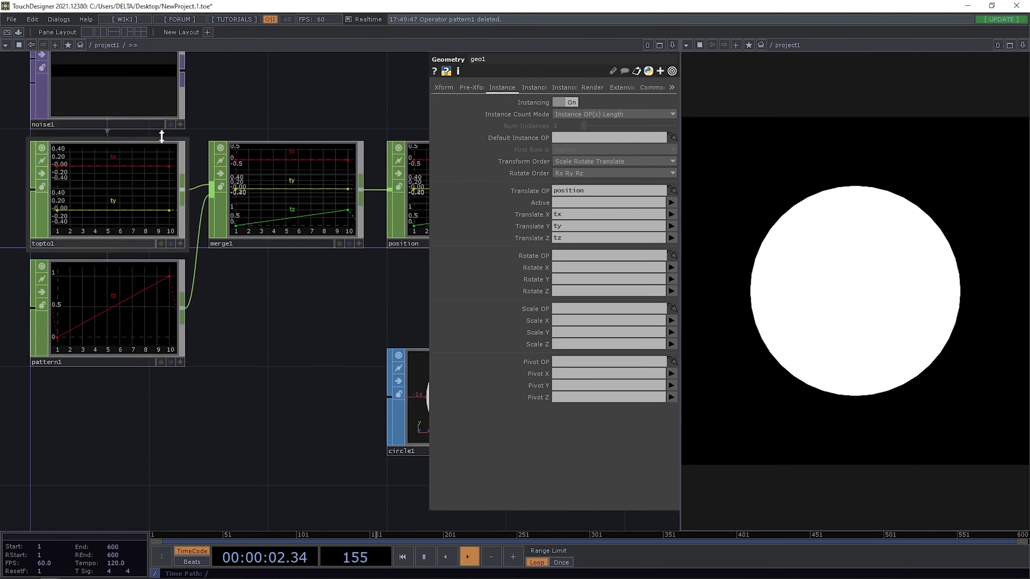
{"action": "left_click", "coordinate": [135, 106]}
{"action": "key", "text": "ctrl+c"}
{"action": "key", "text": "ctrl+v"}
{"action": "left_click_drag", "start_coordinate": [121, 262], "coordinate": [122, 468]}
{"action": "scroll", "coordinate": [210, 432], "scroll_direction": "down", "scroll_amount": 6}
{"action": "left_click_drag", "start_coordinate": [220, 430], "coordinate": [221, 346]}
{"action": "scroll", "coordinate": [192, 388], "scroll_direction": "up", "scroll_amount": 5}
{"action": "left_click_drag", "start_coordinate": [167, 329], "coordinate": [166, 377]}
Add a Null TOP after noise2 and rename it color.
{"action": "right_click", "coordinate": [237, 377]}
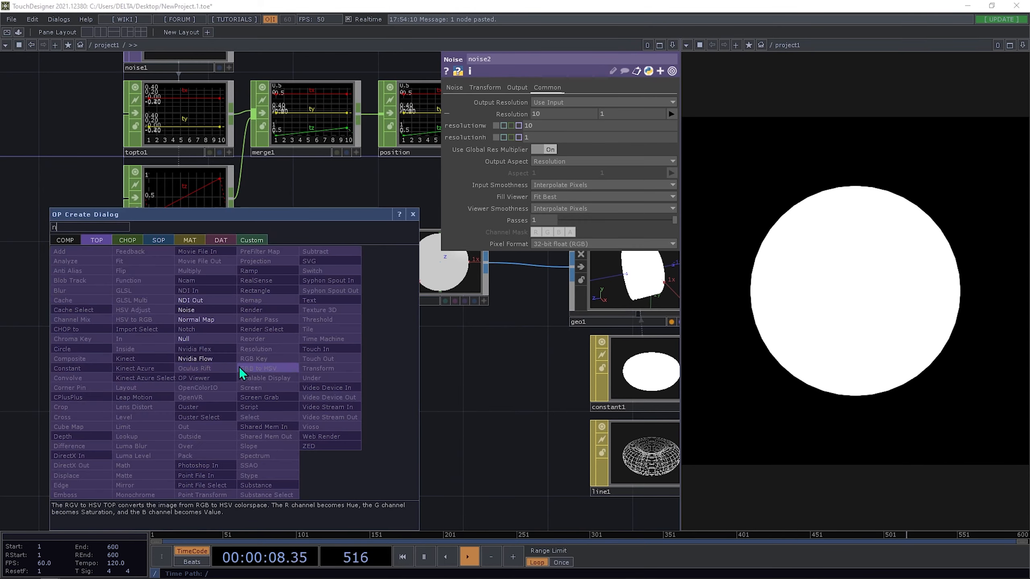
{"action": "left_click", "coordinate": [203, 349]}
{"action": "left_click", "coordinate": [433, 374]}
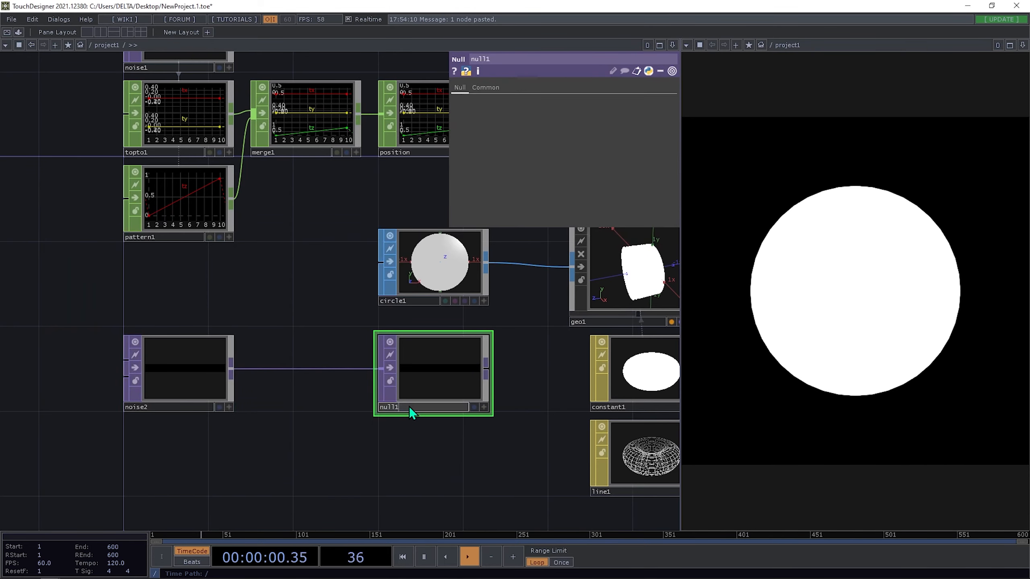
{"action": "type", "text": "or"}
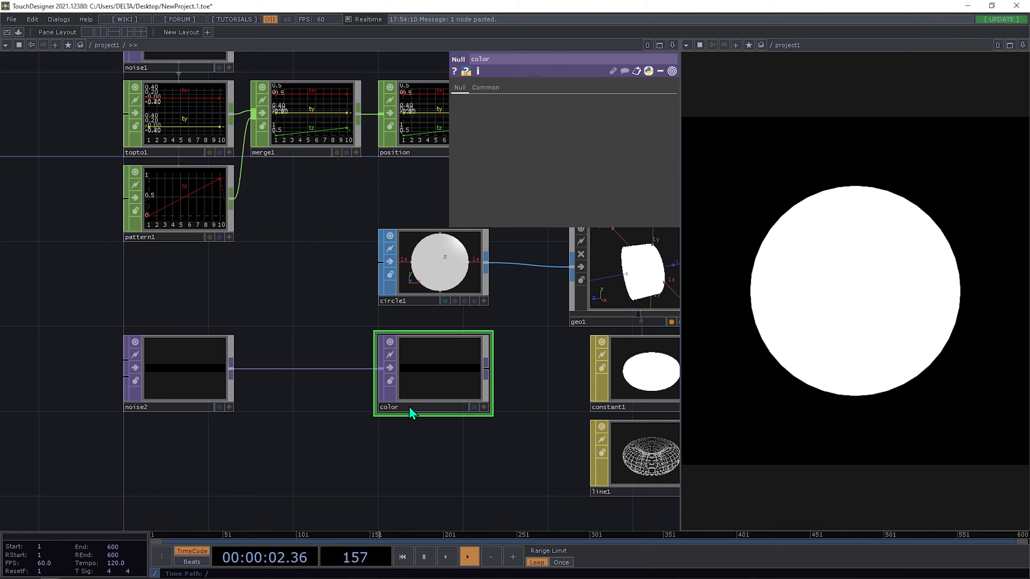
{"action": "key", "text": "Return"}
Assign the color Null TOP as geo1's instance Color OP.
{"action": "left_click", "coordinate": [612, 296]}
{"action": "left_click_drag", "start_coordinate": [424, 364], "coordinate": [257, 345]}
{"action": "left_click", "coordinate": [532, 87]}
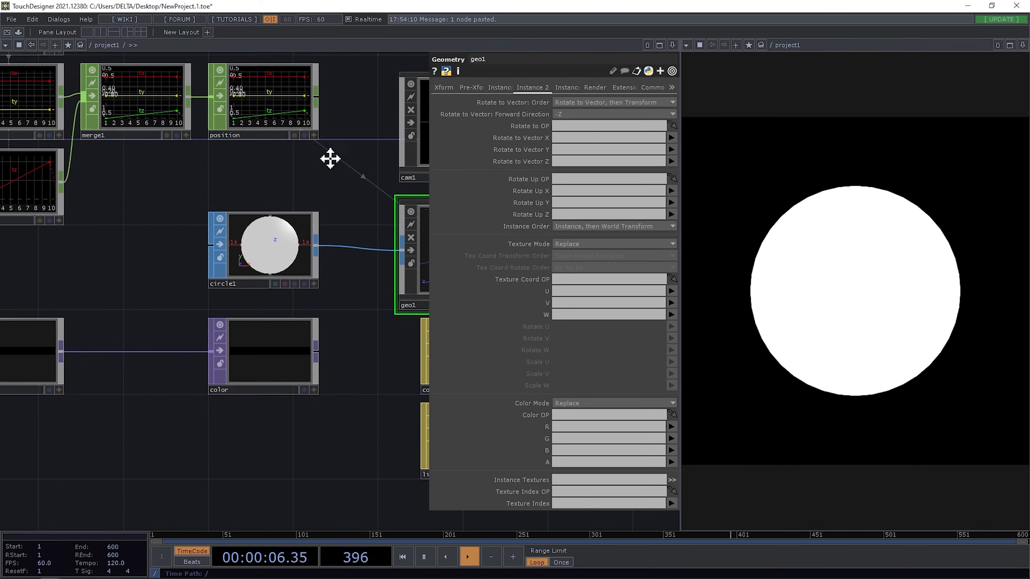
{"action": "left_click_drag", "start_coordinate": [328, 157], "coordinate": [222, 160]}
{"action": "left_click", "coordinate": [574, 87]}
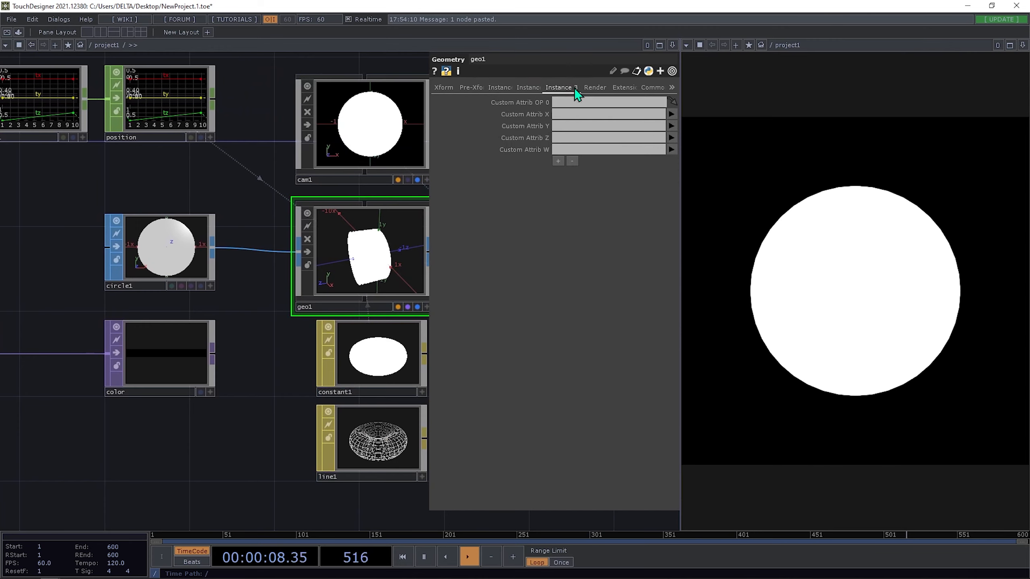
{"action": "left_click", "coordinate": [534, 88]}
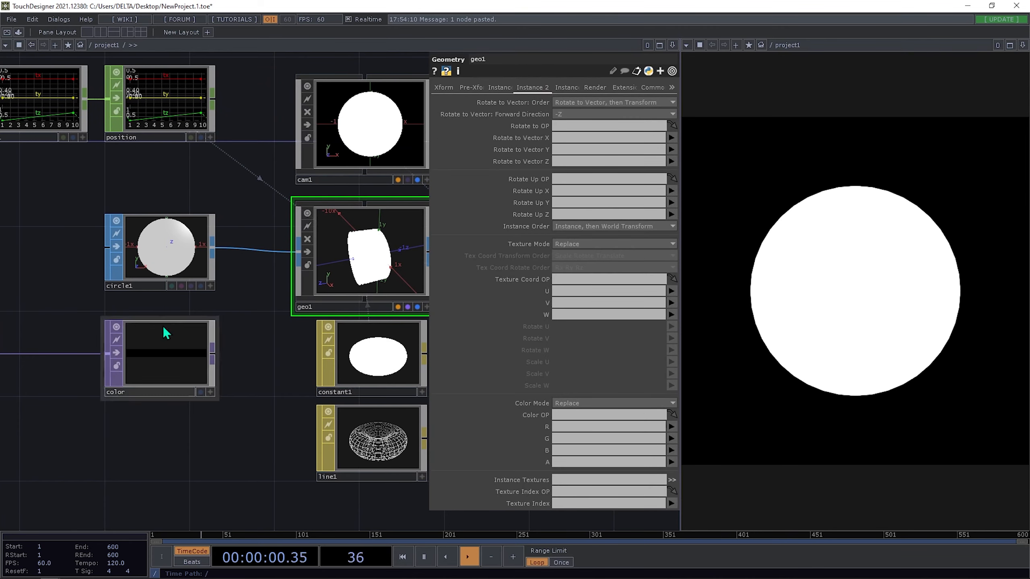
{"action": "left_click_drag", "start_coordinate": [214, 446], "coordinate": [298, 428]}
{"action": "left_click_drag", "start_coordinate": [280, 352], "coordinate": [573, 415]}
Map geo1's instance color R, G and B to the r, g and b channels.
{"action": "left_click", "coordinate": [671, 426]}
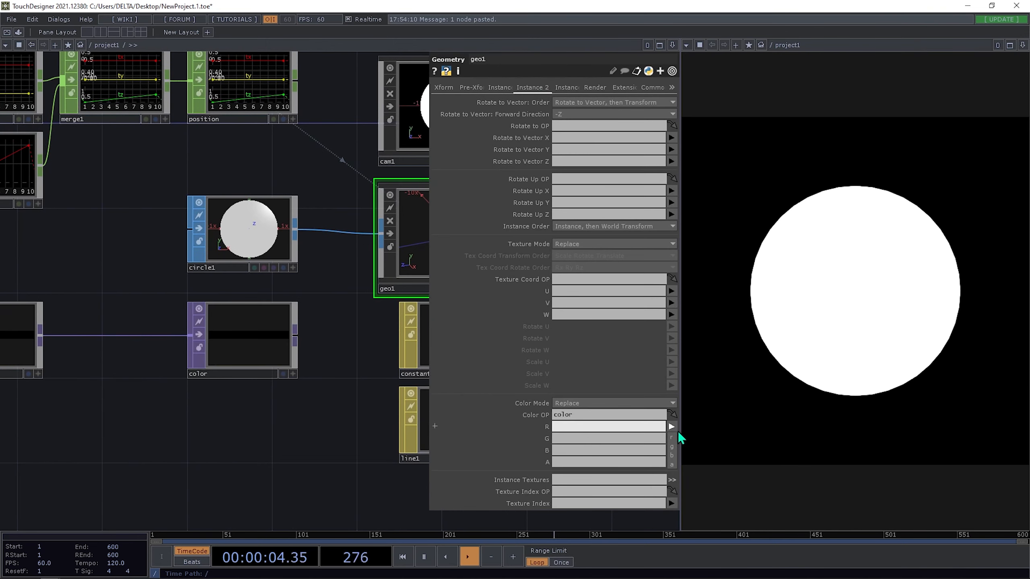
{"action": "left_click", "coordinate": [671, 437]}
{"action": "left_click", "coordinate": [671, 438]}
{"action": "left_click", "coordinate": [670, 458]}
{"action": "left_click", "coordinate": [671, 451]}
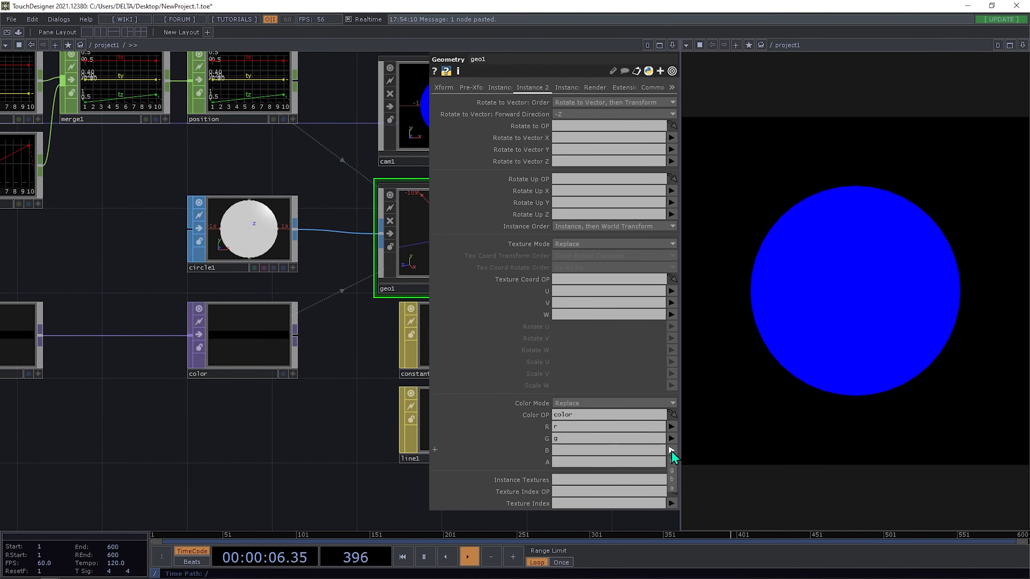
{"action": "left_click", "coordinate": [672, 479]}
Set noise2's Offset and Amplitude to 0.5 and its Seed to 4387.
{"action": "scroll", "coordinate": [211, 436], "scroll_direction": "down", "scroll_amount": 3}
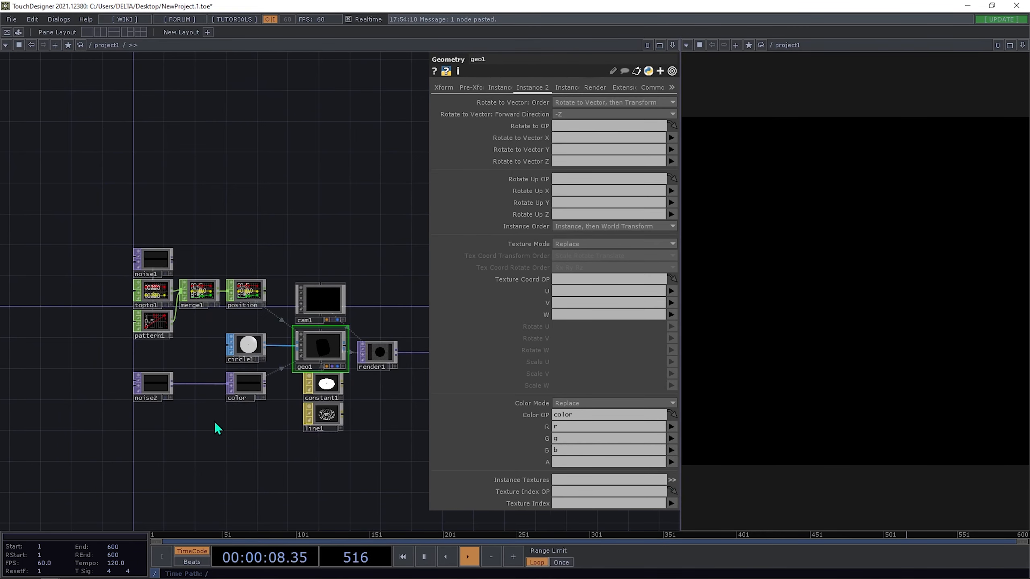
{"action": "scroll", "coordinate": [213, 422], "scroll_direction": "up", "scroll_amount": 3}
{"action": "left_click_drag", "start_coordinate": [146, 453], "coordinate": [269, 395]}
{"action": "left_click", "coordinate": [269, 395]}
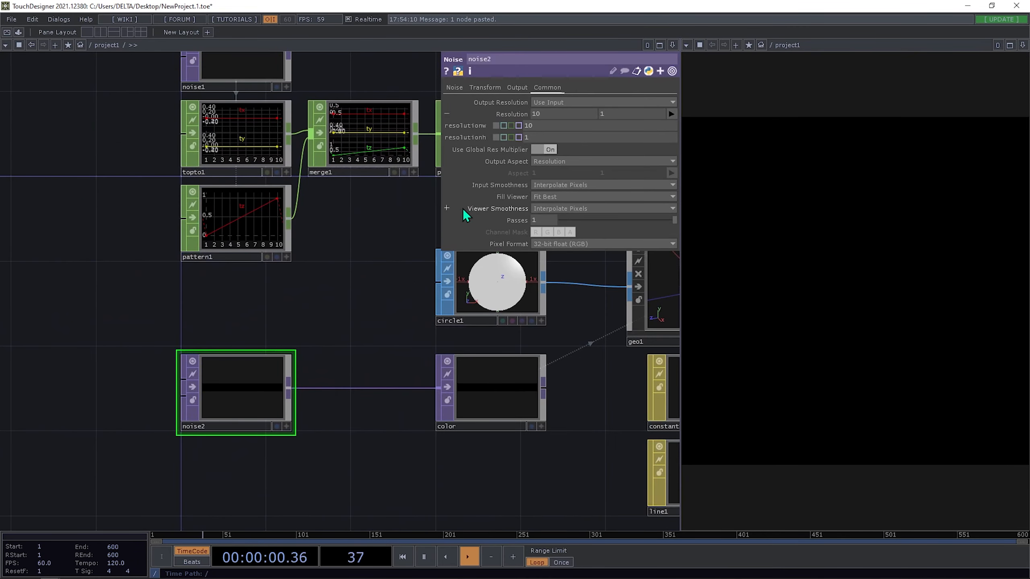
{"action": "left_click", "coordinate": [456, 89]}
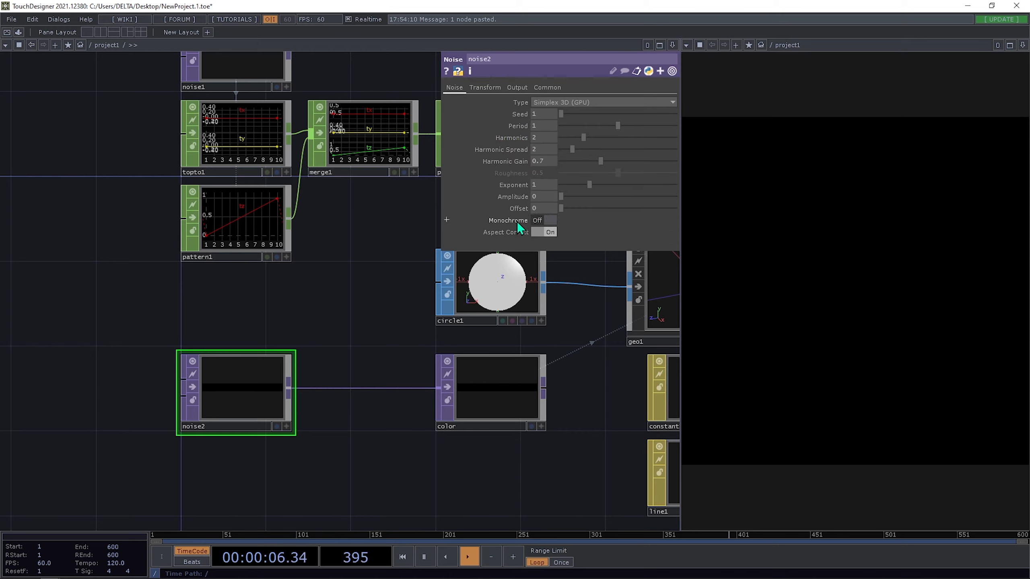
{"action": "left_click", "coordinate": [543, 208]}
{"action": "type", "text": "0."}
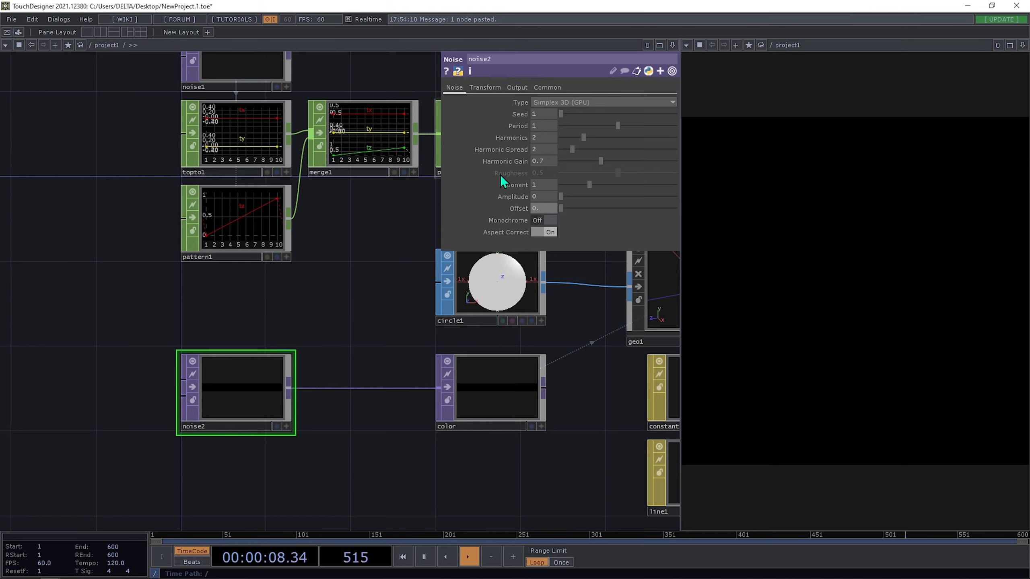
{"action": "type", "text": "5"}
{"action": "key", "text": "Return"}
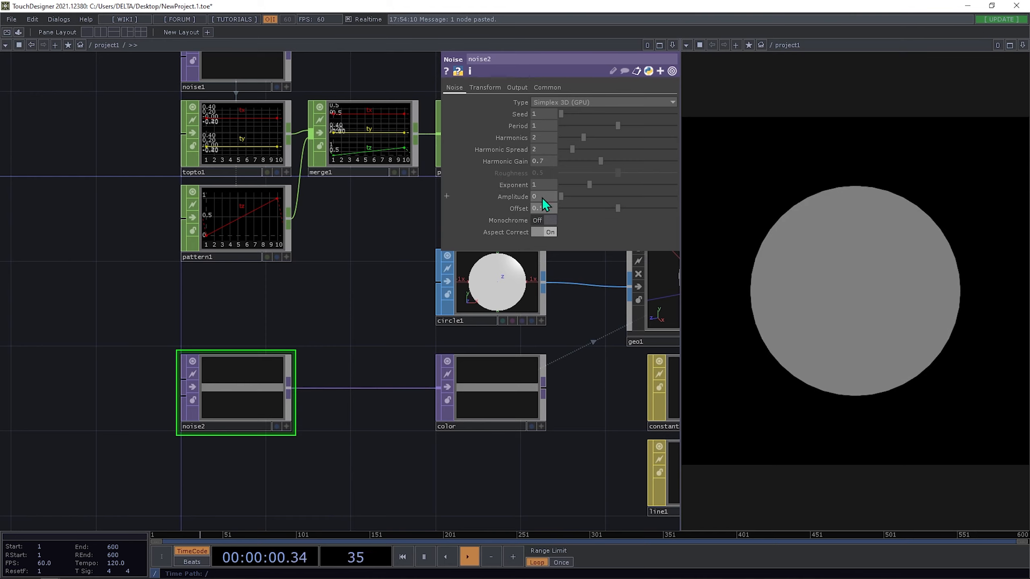
{"action": "type", "text": ".5"}
{"action": "key", "text": "Return"}
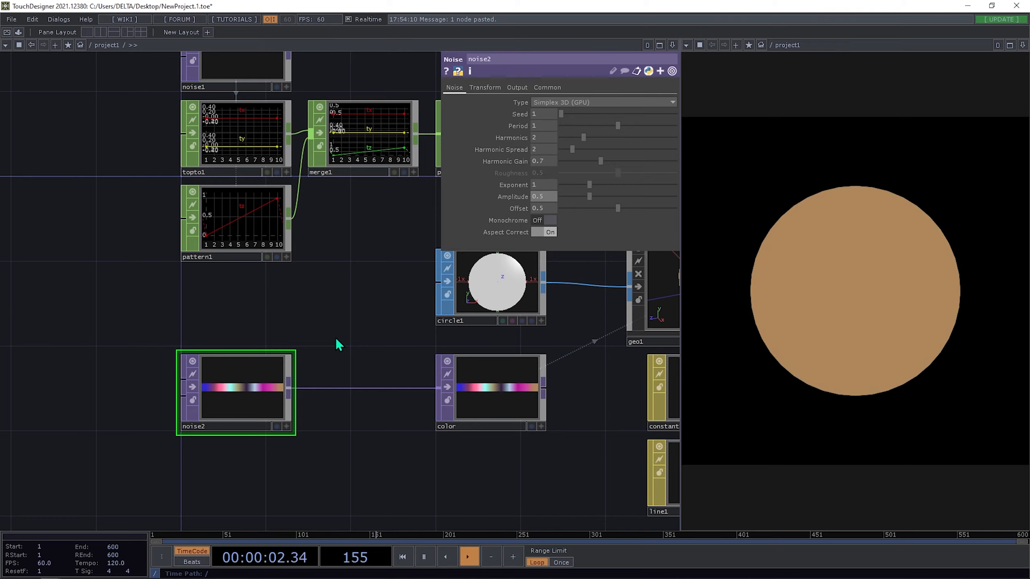
{"action": "key", "text": "h"}
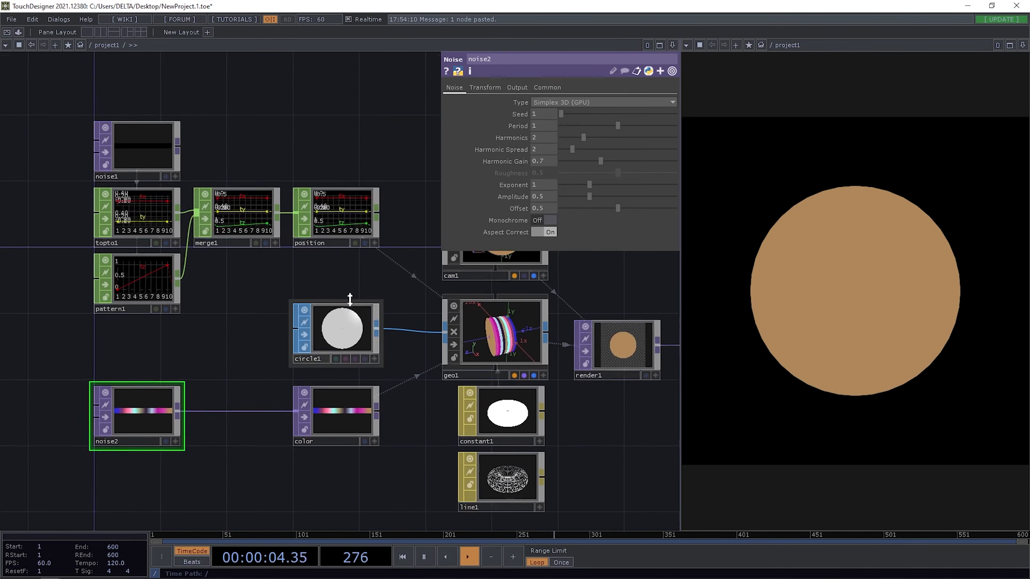
{"action": "left_click_drag", "start_coordinate": [561, 114], "coordinate": [610, 116]}
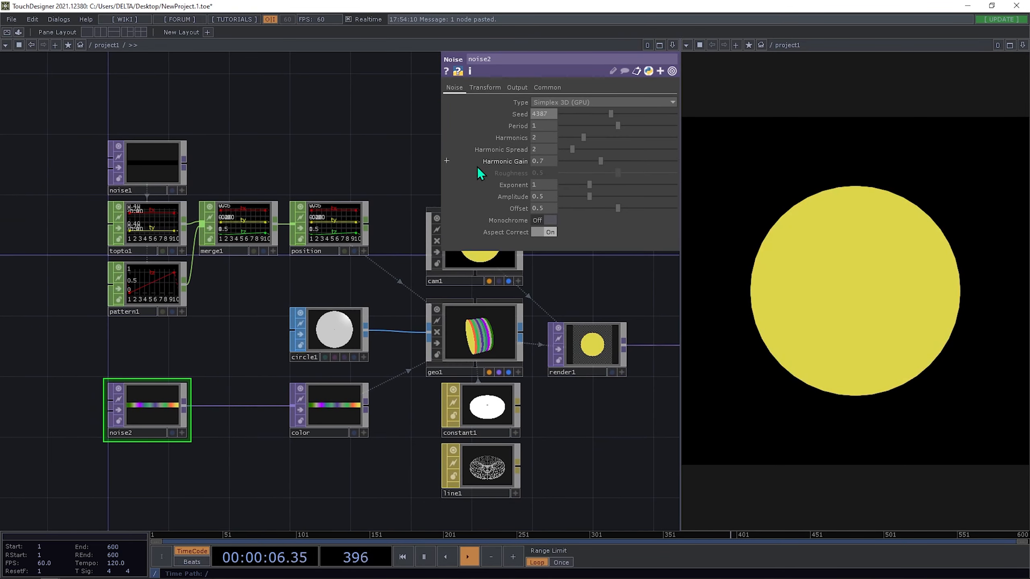
Orbit inside geo1's viewer to examine the stack of colored circle instances.
{"action": "scroll", "coordinate": [578, 340], "scroll_direction": "up", "scroll_amount": 3}
{"action": "scroll", "coordinate": [357, 300], "scroll_direction": "up", "scroll_amount": 2}
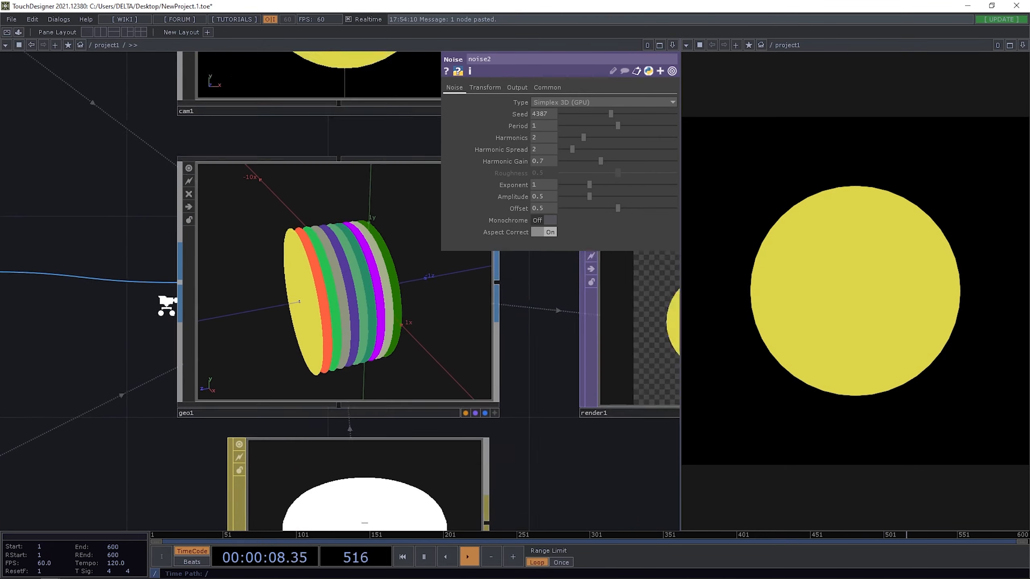
{"action": "scroll", "coordinate": [168, 303], "scroll_direction": "down", "scroll_amount": 5}
{"action": "scroll", "coordinate": [214, 302], "scroll_direction": "up", "scroll_amount": 5}
{"action": "scroll", "coordinate": [233, 252], "scroll_direction": "up", "scroll_amount": 1}
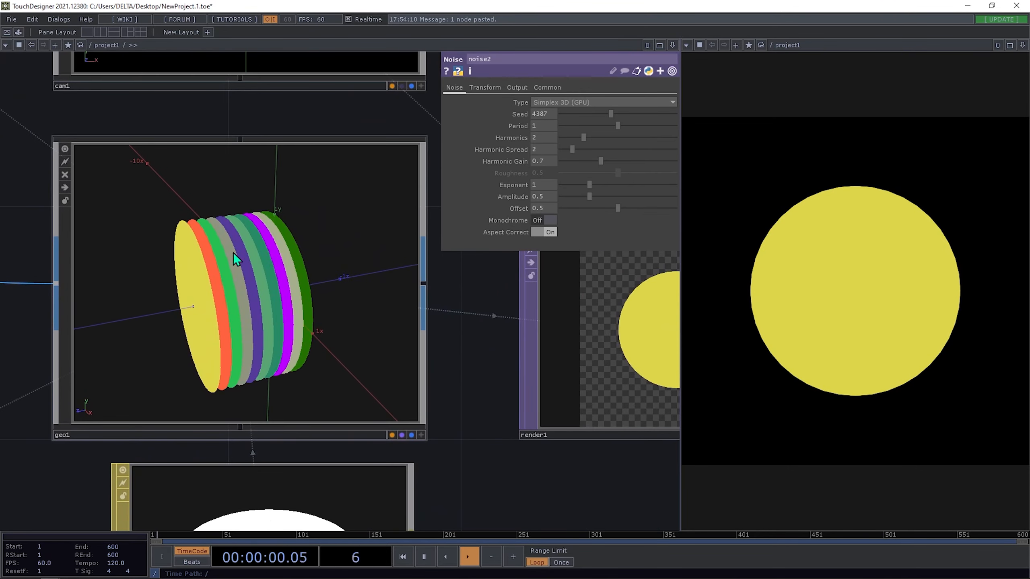
{"action": "left_click", "coordinate": [420, 436]}
{"action": "left_click_drag", "start_coordinate": [275, 349], "coordinate": [248, 342]}
{"action": "mouse_move", "coordinate": [268, 338]}
{"action": "left_mouse_down"}
{"action": "mouse_move", "coordinate": [258, 339]}
{"action": "mouse_move", "coordinate": [288, 333]}
{"action": "left_mouse_up"}
{"action": "scroll", "coordinate": [269, 341], "scroll_direction": "down", "scroll_amount": 2}
{"action": "left_click", "coordinate": [423, 436]}
{"action": "scroll", "coordinate": [376, 405], "scroll_direction": "down", "scroll_amount": 5}
Select pattern1 to show its channel parameters, leaving it aligned directly beneath topto1.
{"action": "left_click", "coordinate": [110, 319]}
{"action": "left_click_drag", "start_coordinate": [224, 324], "coordinate": [198, 320]}
{"action": "left_click_drag", "start_coordinate": [110, 318], "coordinate": [66, 318]}
{"action": "left_click_drag", "start_coordinate": [182, 341], "coordinate": [268, 335]}
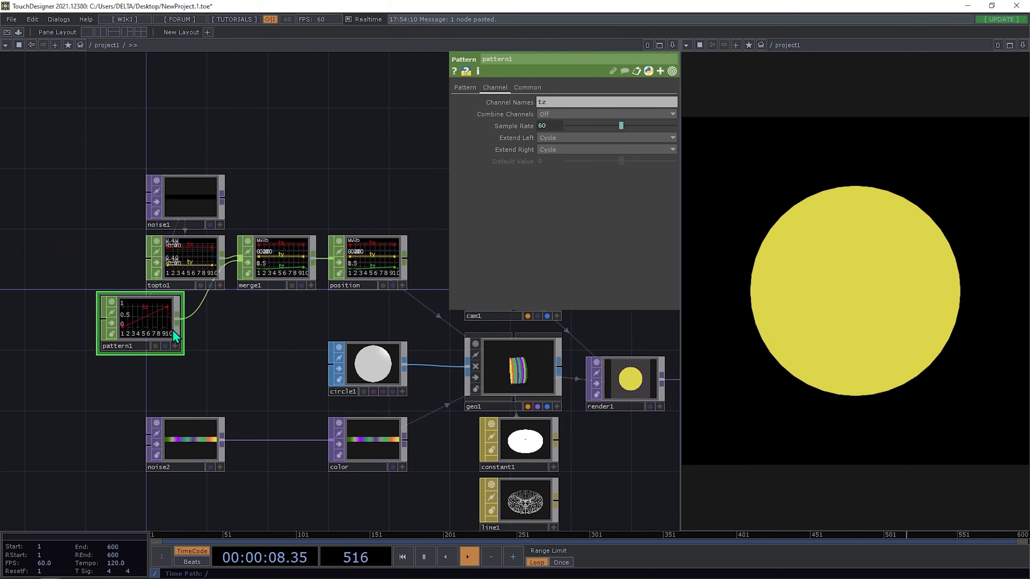
{"action": "left_click_drag", "start_coordinate": [138, 329], "coordinate": [183, 329]}
{"action": "left_click_drag", "start_coordinate": [328, 324], "coordinate": [252, 325]}
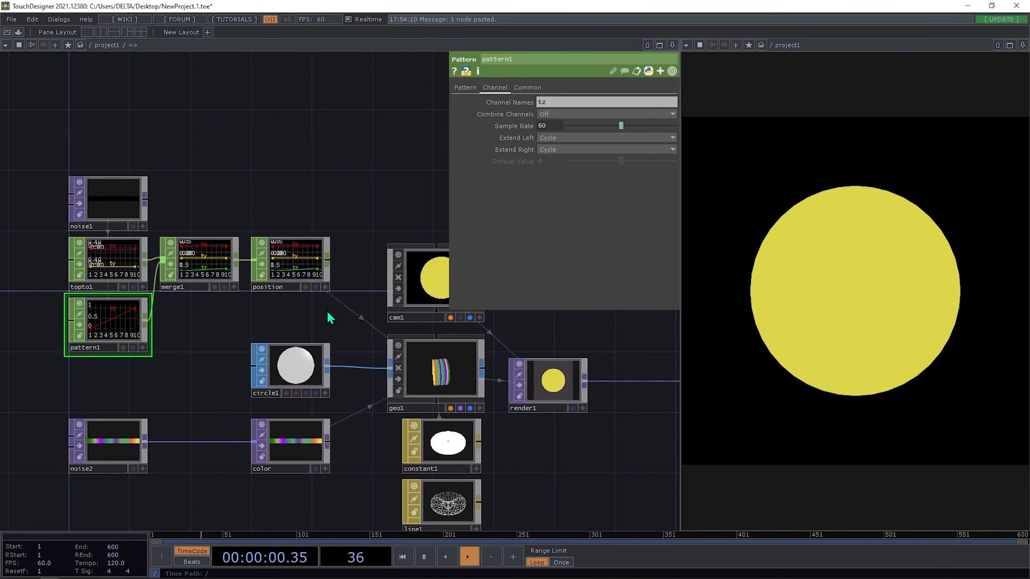
Examine pattern1's tz ramp beside the topto1 and merge1 channel graphs.
{"action": "left_click_drag", "start_coordinate": [317, 315], "coordinate": [198, 322]}
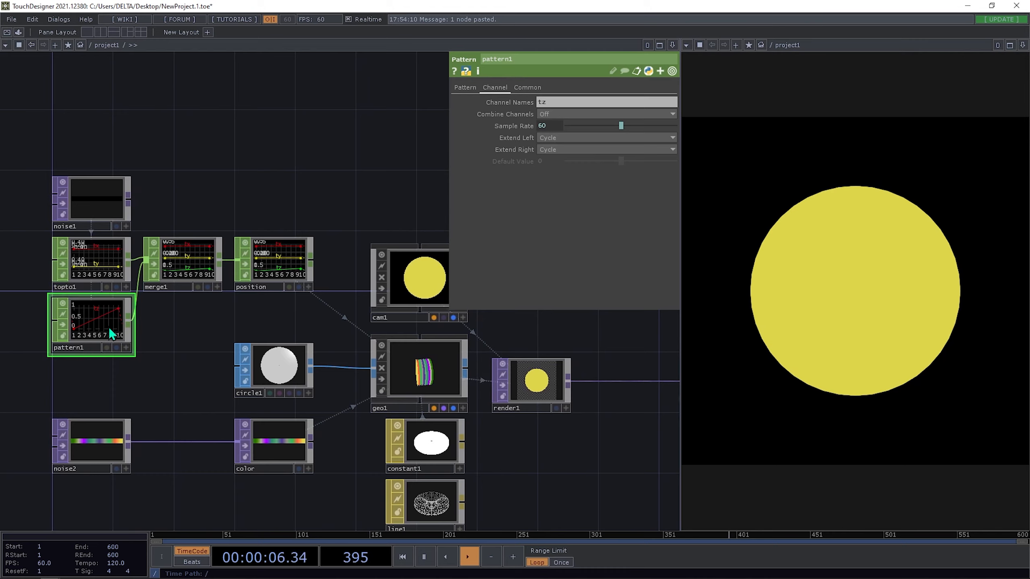
{"action": "scroll", "coordinate": [75, 331], "scroll_direction": "up", "scroll_amount": 4}
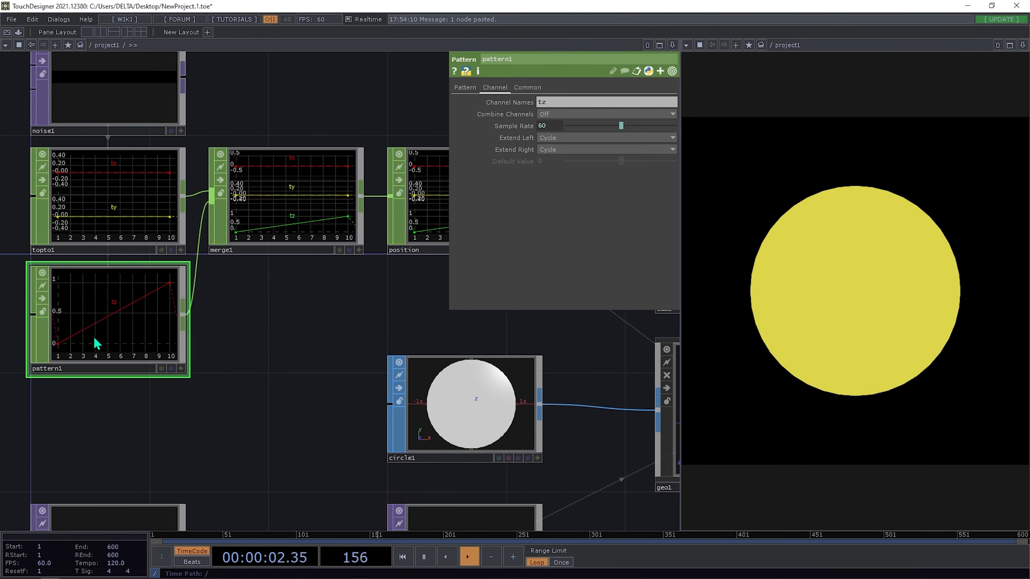
{"action": "left_click_drag", "start_coordinate": [299, 323], "coordinate": [362, 286]}
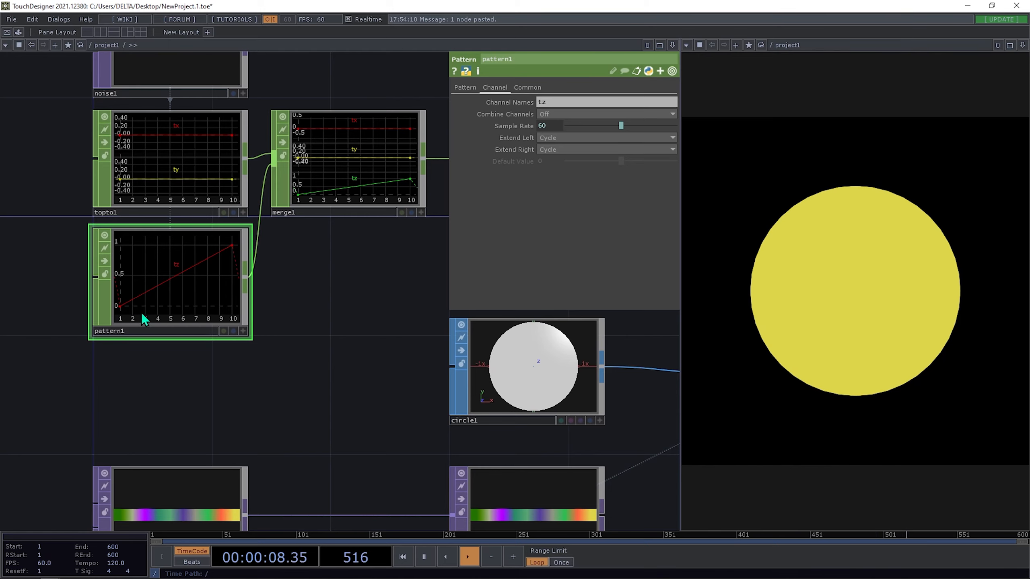
{"action": "left_click_drag", "start_coordinate": [310, 277], "coordinate": [417, 313]}
{"action": "scroll", "coordinate": [320, 315], "scroll_direction": "up", "scroll_amount": 3}
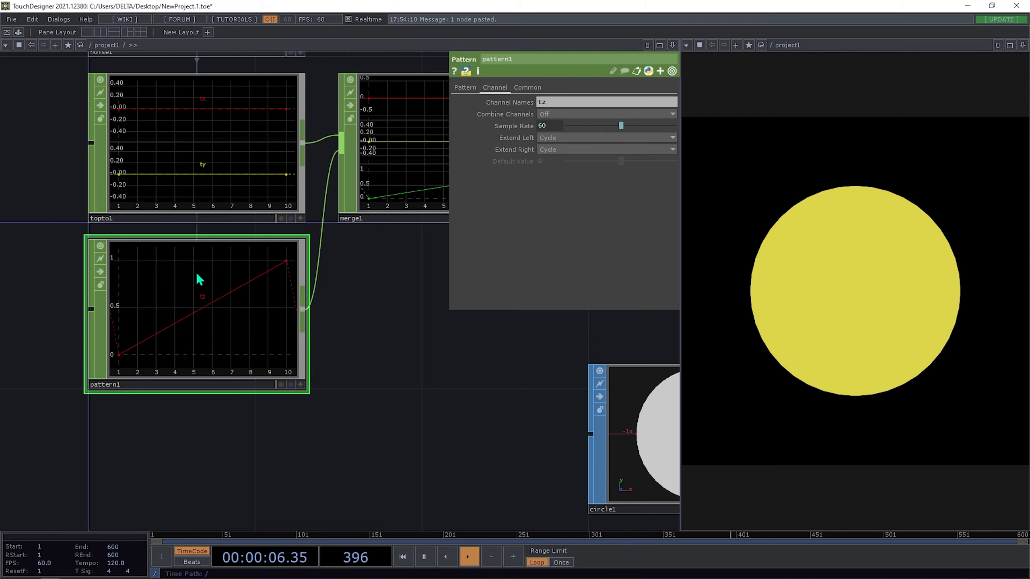
{"action": "scroll", "coordinate": [199, 276], "scroll_direction": "down", "scroll_amount": 8}
{"action": "scroll", "coordinate": [187, 345], "scroll_direction": "up", "scroll_amount": 4}
Use pattern1 as geo1's instance Scale OP and map Scale X, Y and Z to tz.
{"action": "left_click_drag", "start_coordinate": [193, 360], "coordinate": [575, 309]}
{"action": "left_click", "coordinate": [423, 397]}
{"action": "left_click_drag", "start_coordinate": [381, 223], "coordinate": [306, 208]}
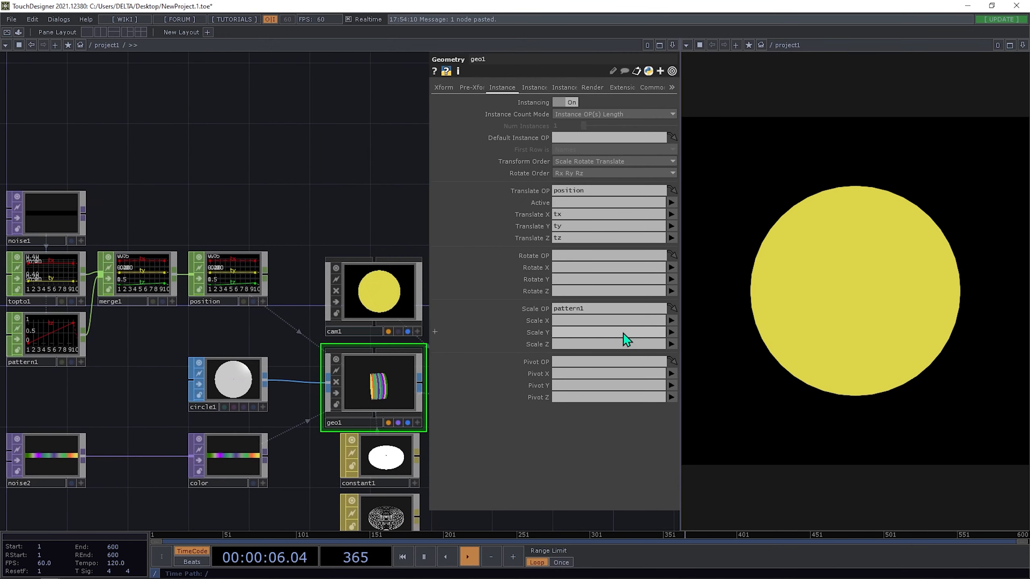
{"action": "left_click", "coordinate": [672, 331]}
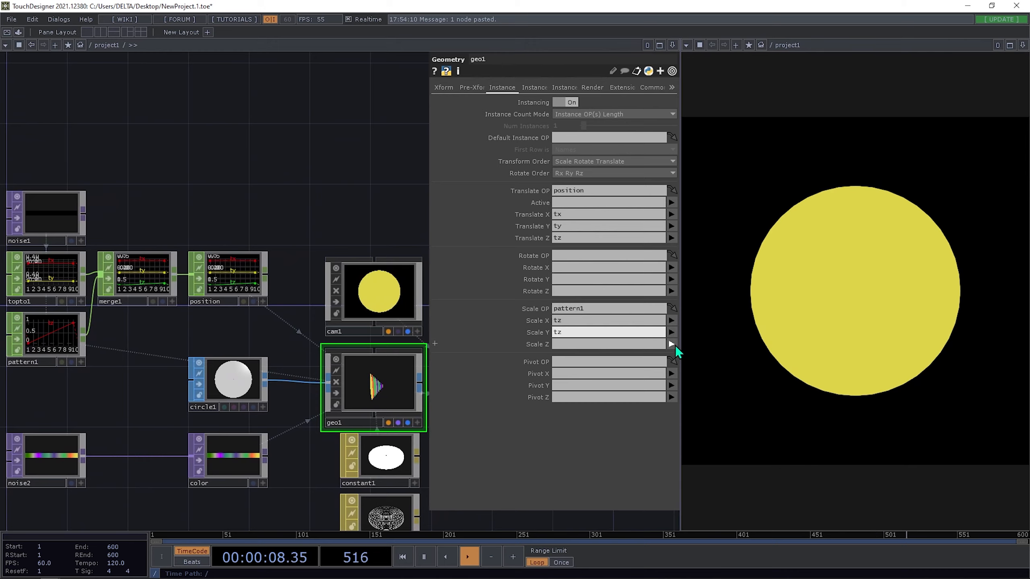
{"action": "left_click", "coordinate": [671, 344]}
{"action": "left_click", "coordinate": [674, 355]}
Clear geo1's instance Scale Z so the circles scale only in X and Y.
{"action": "scroll", "coordinate": [175, 417], "scroll_direction": "up", "scroll_amount": 5}
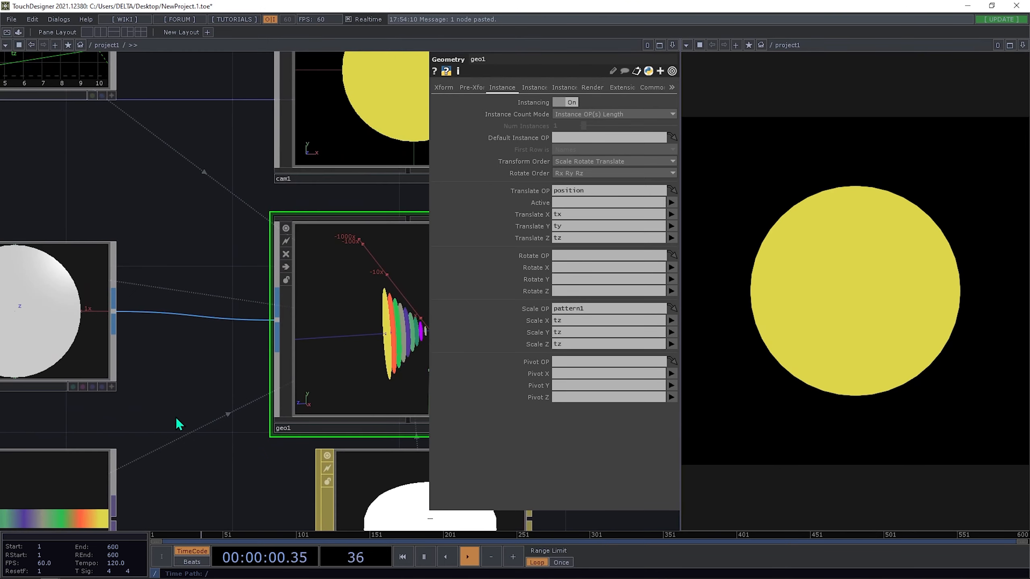
{"action": "scroll", "coordinate": [161, 352], "scroll_direction": "up", "scroll_amount": 5}
{"action": "scroll", "coordinate": [294, 361], "scroll_direction": "down", "scroll_amount": 5}
{"action": "scroll", "coordinate": [198, 351], "scroll_direction": "up", "scroll_amount": 6}
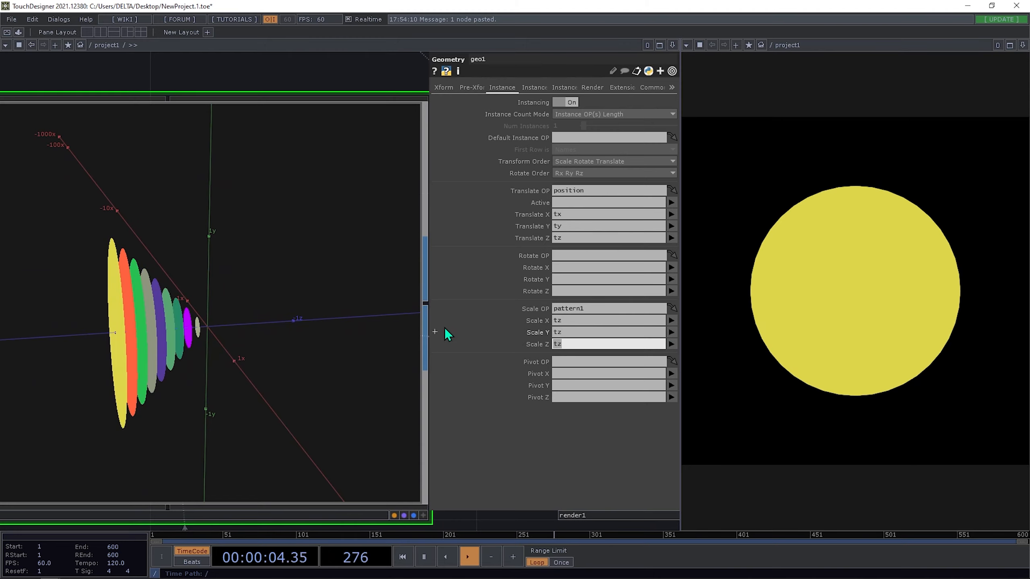
{"action": "key", "text": "BackSpace"}
{"action": "key", "text": "BackSpace"}
{"action": "key", "text": "Return"}
Orbit inside geo1's viewer to examine the cone of scaled circle instances.
{"action": "scroll", "coordinate": [126, 324], "scroll_direction": "down", "scroll_amount": 5}
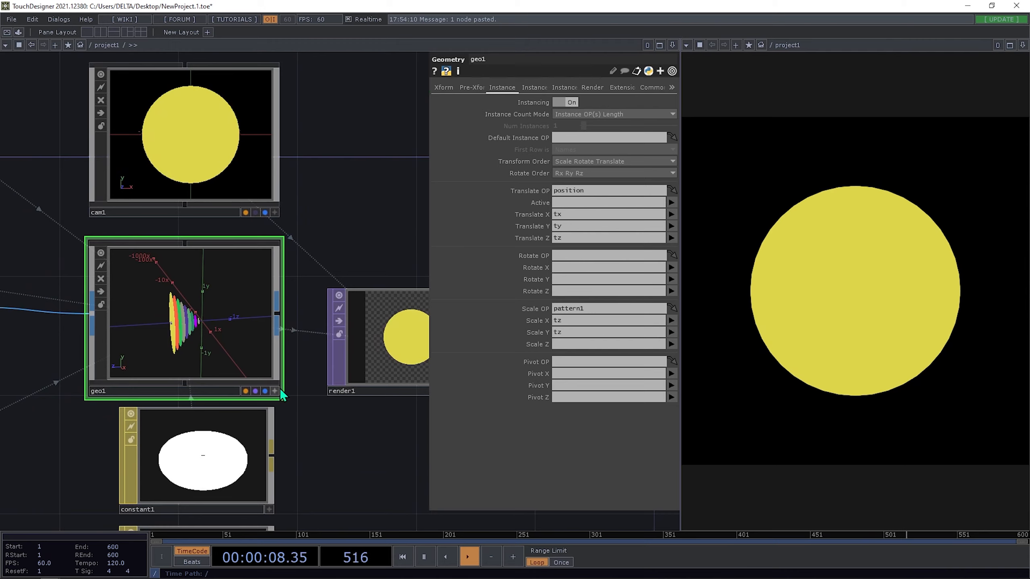
{"action": "left_click", "coordinate": [274, 391]}
{"action": "left_click_drag", "start_coordinate": [165, 349], "coordinate": [184, 313]}
{"action": "scroll", "coordinate": [221, 313], "scroll_direction": "up", "scroll_amount": 4}
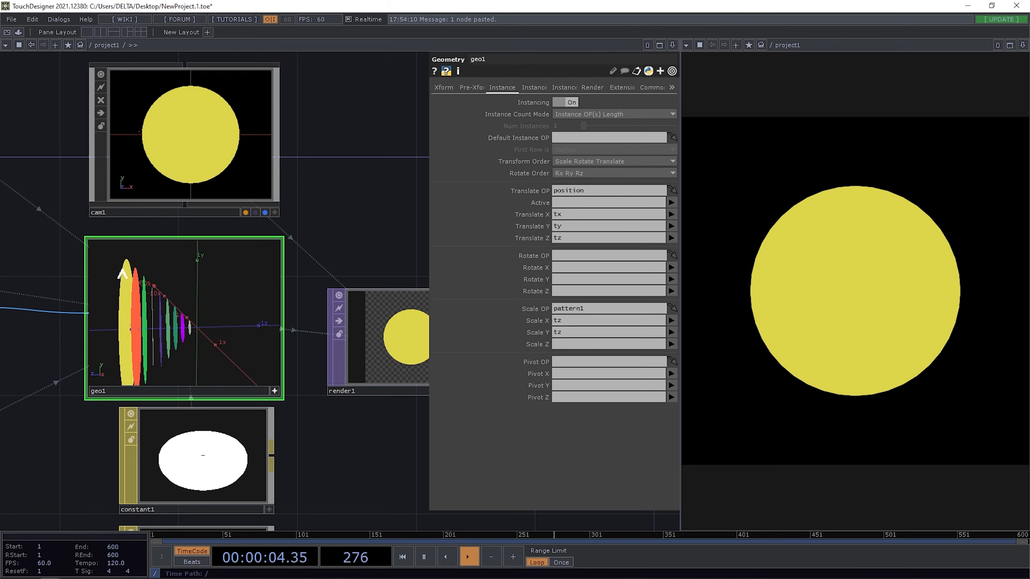
{"action": "left_click_drag", "start_coordinate": [184, 313], "coordinate": [184, 313]}
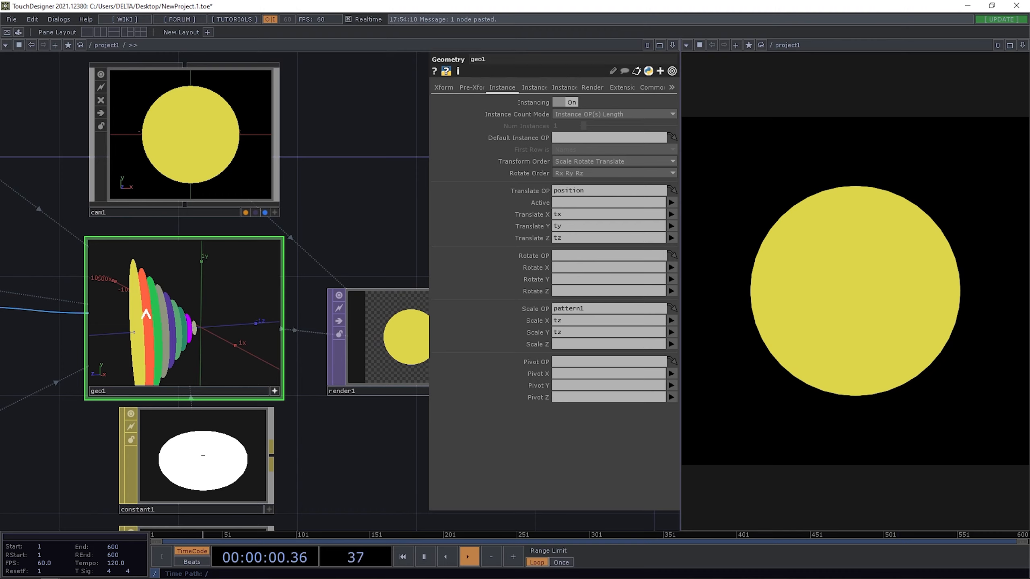
{"action": "left_click_drag", "start_coordinate": [184, 313], "coordinate": [184, 313]}
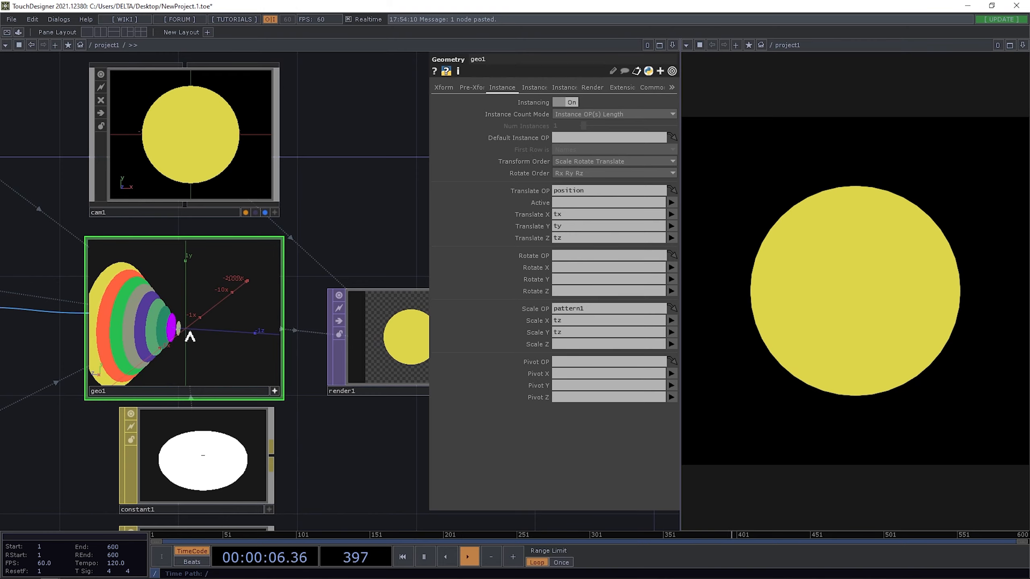
{"action": "scroll", "coordinate": [212, 338], "scroll_direction": "down", "scroll_amount": 3}
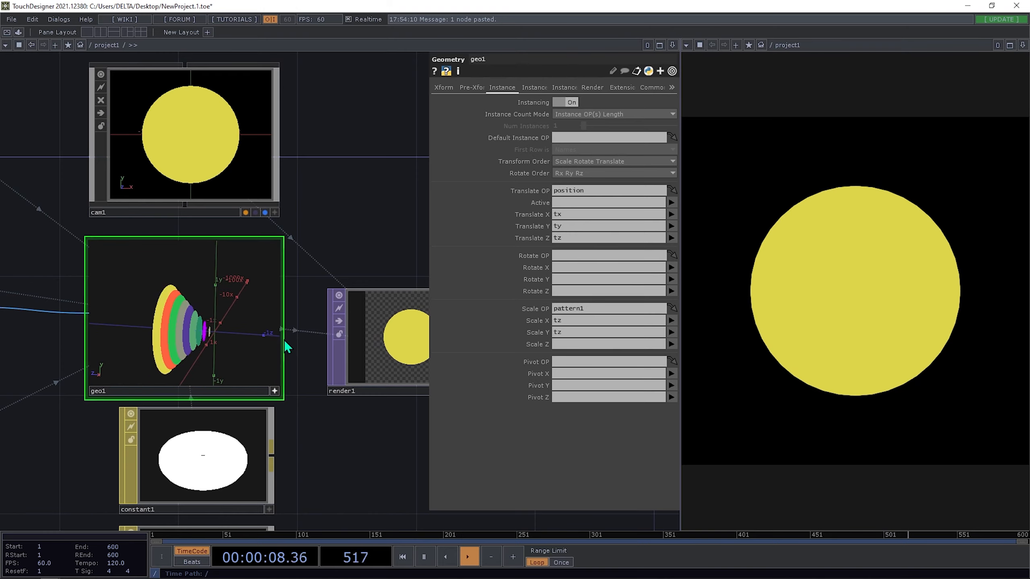
Animate pattern1's Phase with the expression absTime.seconds*0.1.
{"action": "scroll", "coordinate": [285, 341], "scroll_direction": "down", "scroll_amount": 5}
{"action": "left_click_drag", "start_coordinate": [131, 303], "coordinate": [174, 363]}
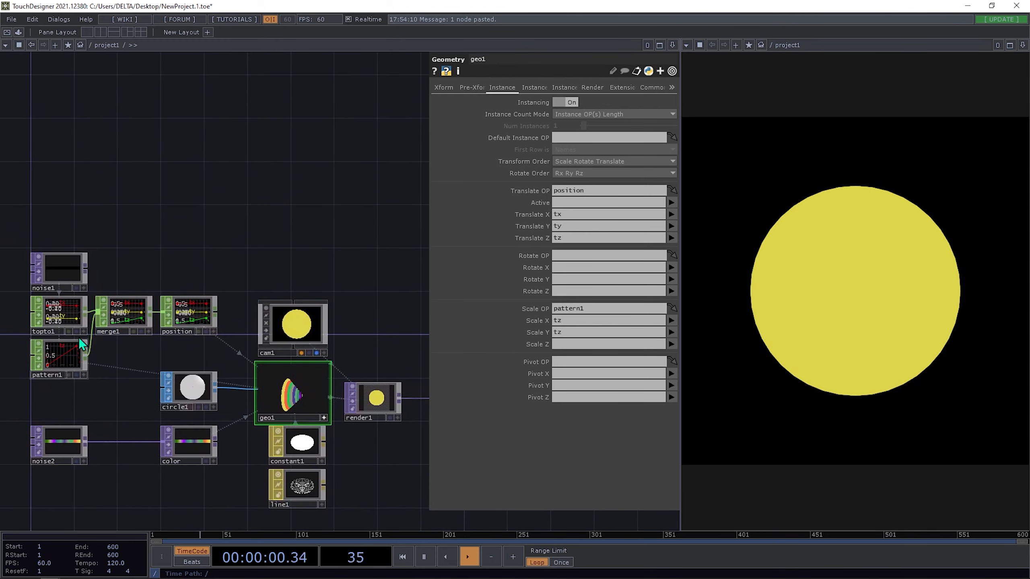
{"action": "left_click", "coordinate": [75, 352]}
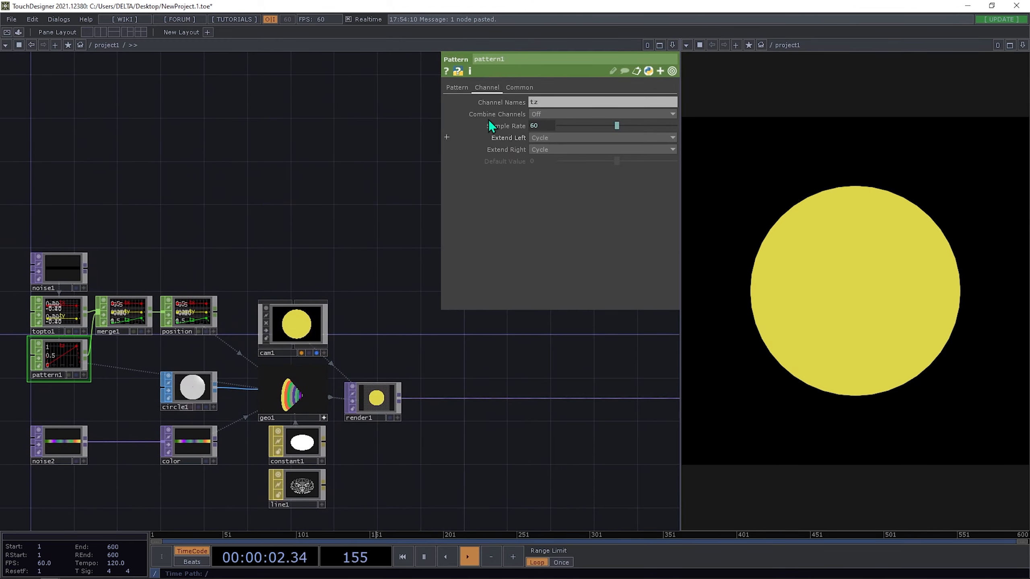
{"action": "left_click", "coordinate": [457, 87]}
{"action": "left_click_drag", "start_coordinate": [623, 186], "coordinate": [698, 201]}
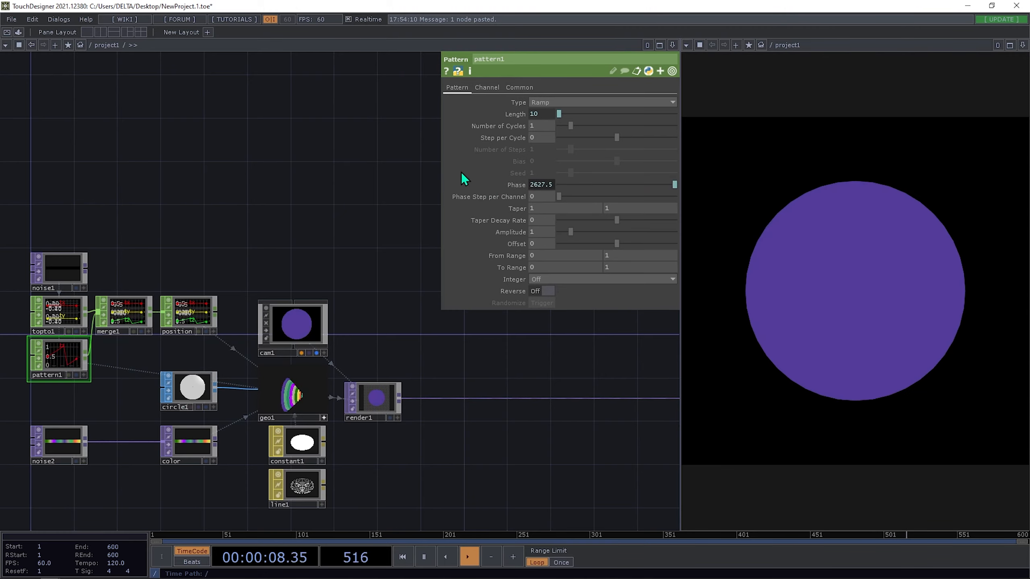
{"action": "left_click", "coordinate": [535, 187]}
{"action": "left_click", "coordinate": [593, 192]}
{"action": "type", "text": "*"}
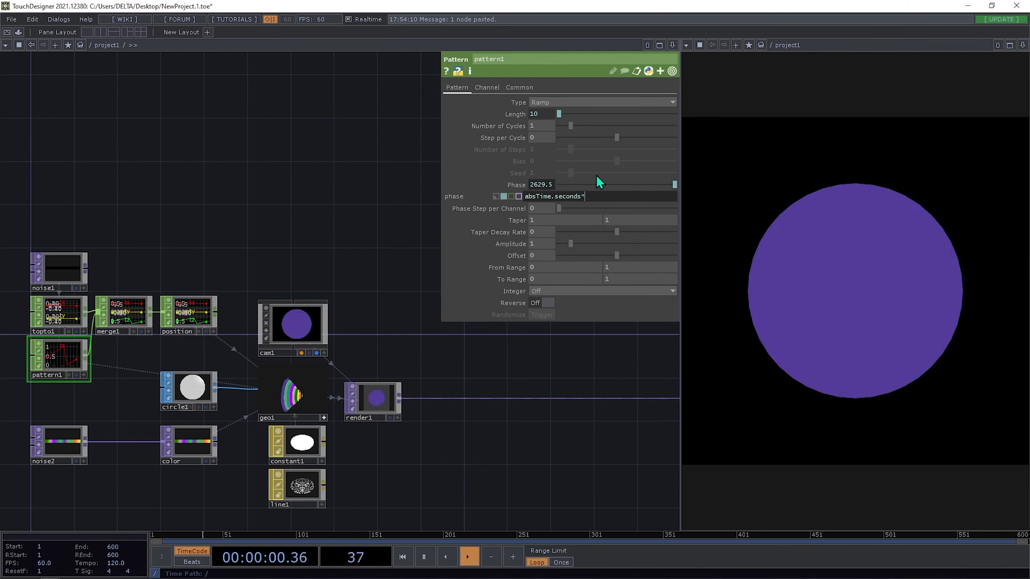
{"action": "type", "text": "0.1"}
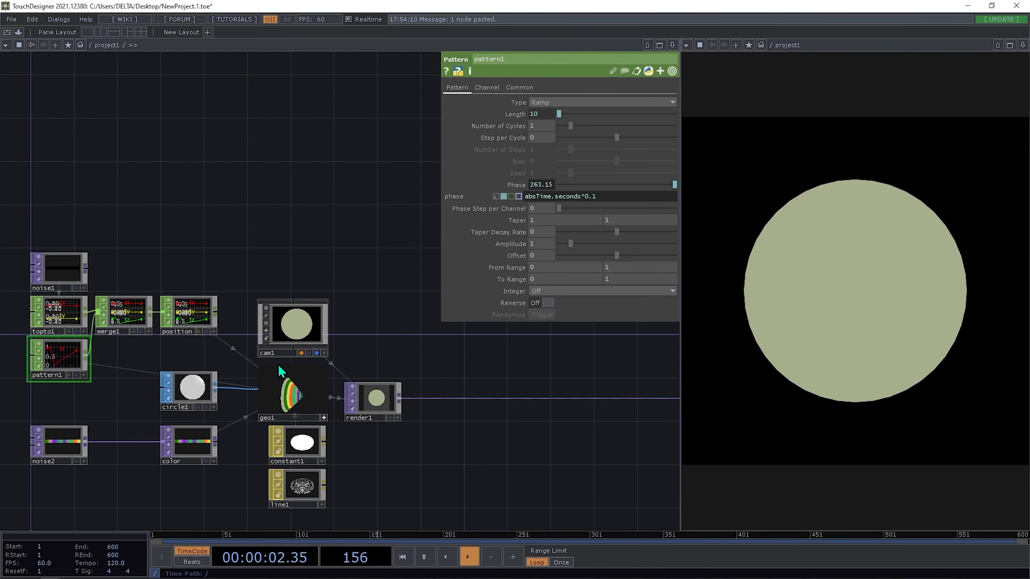
Examine how the animated phase moves the circles in geo1 and the ramp in pattern1.
{"action": "scroll", "coordinate": [297, 402], "scroll_direction": "up", "scroll_amount": 6}
{"action": "left_click", "coordinate": [299, 400]}
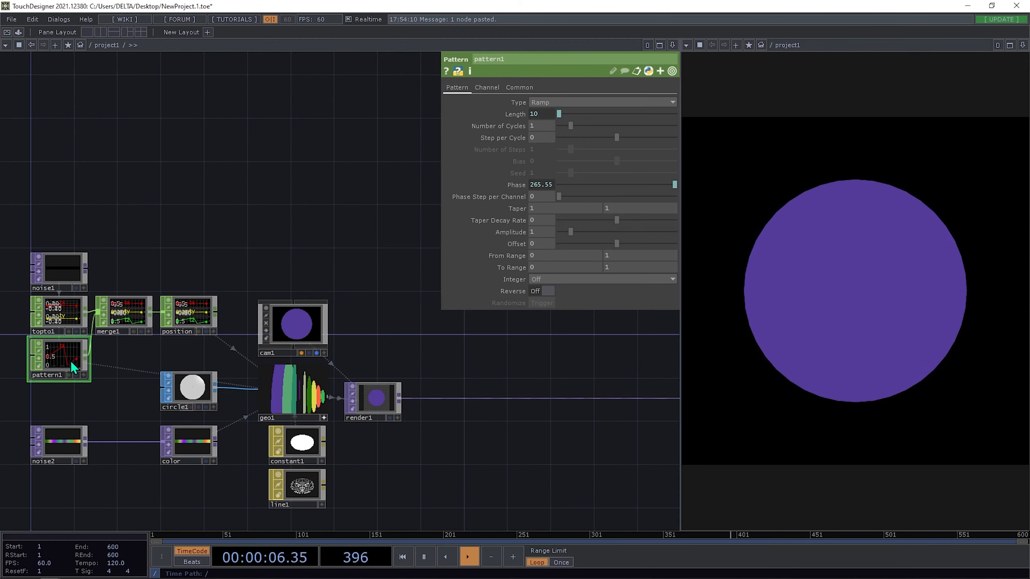
{"action": "middle_click_drag", "start_coordinate": [71, 361], "coordinate": [119, 359]}
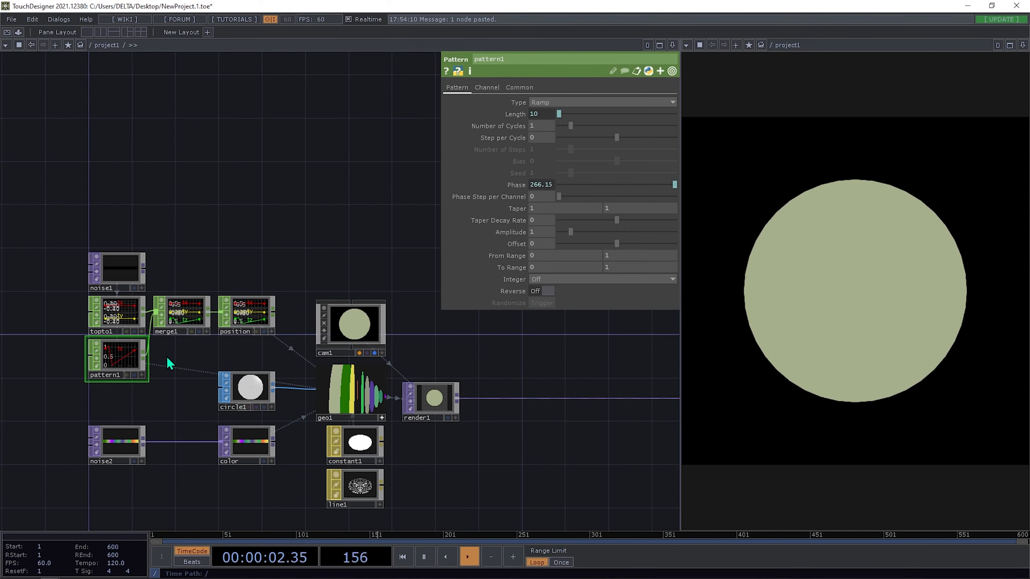
{"action": "middle_click_drag", "start_coordinate": [165, 359], "coordinate": [200, 359]}
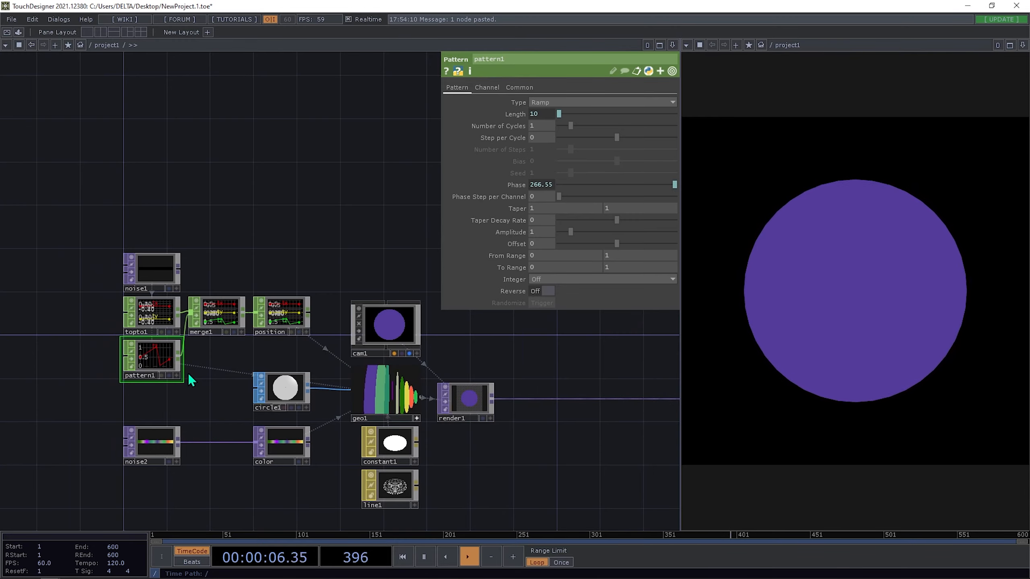
Move pattern1 away from topto1 and insert a Math CHOP on the wire between pattern1 and merge1.
{"action": "scroll", "coordinate": [188, 374], "scroll_direction": "up", "scroll_amount": 4}
{"action": "left_click_drag", "start_coordinate": [364, 341], "coordinate": [529, 318]}
{"action": "left_click_drag", "start_coordinate": [287, 338], "coordinate": [185, 394]}
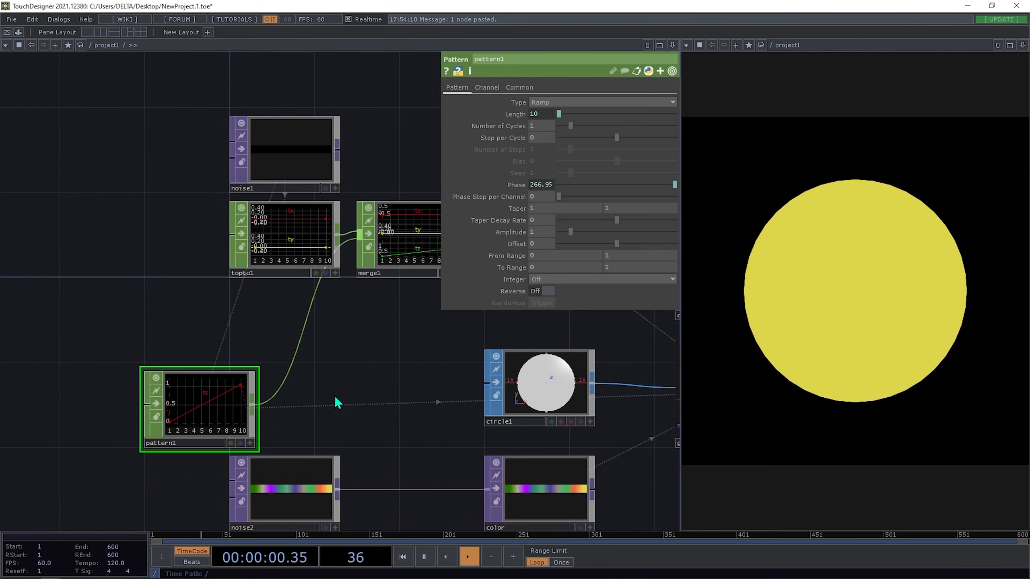
{"action": "left_click_drag", "start_coordinate": [333, 396], "coordinate": [234, 413]}
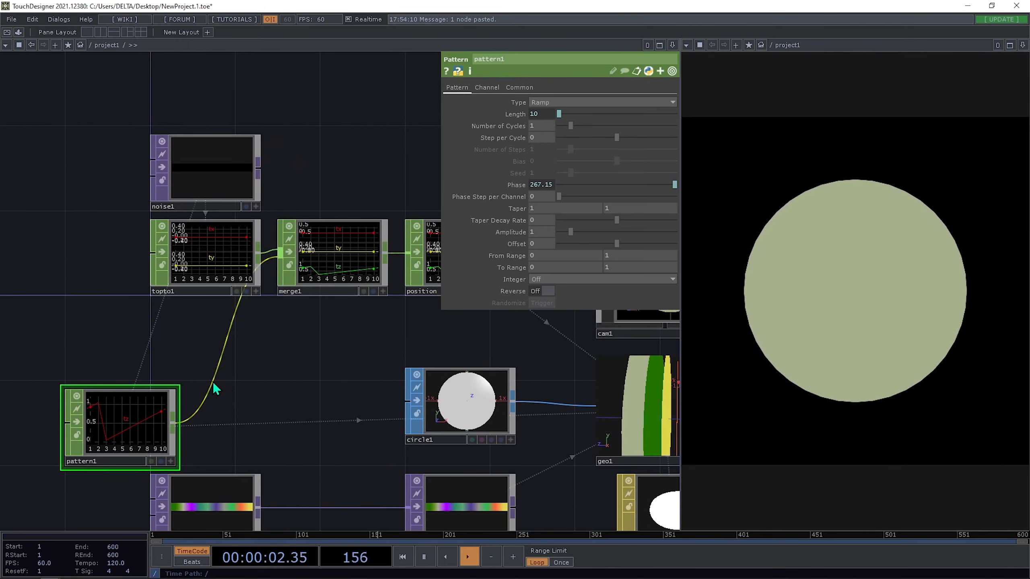
{"action": "right_click", "coordinate": [213, 381]}
{"action": "left_click", "coordinate": [233, 367]}
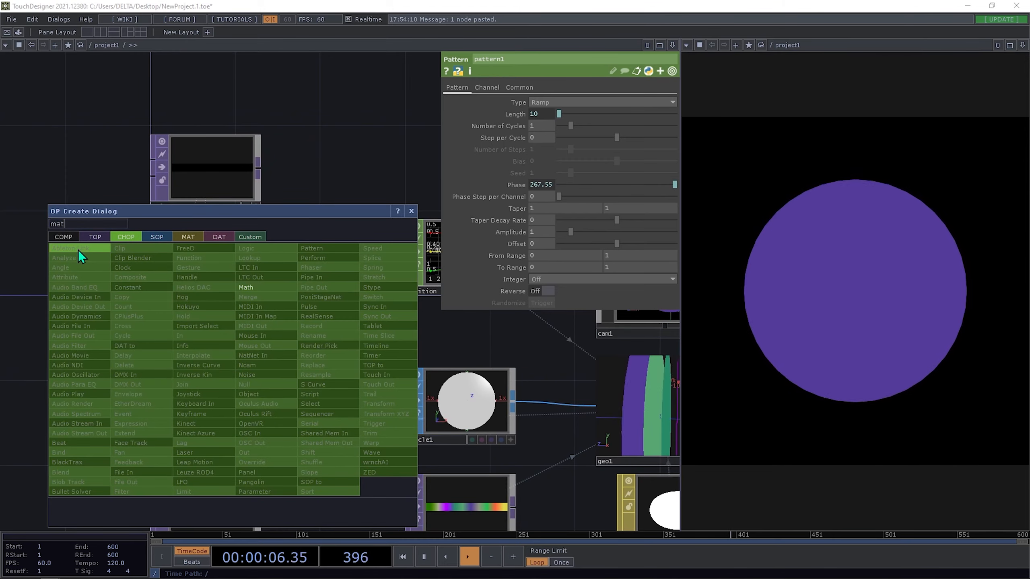
{"action": "left_click", "coordinate": [265, 287]}
{"action": "left_click", "coordinate": [211, 344]}
{"action": "left_click_drag", "start_coordinate": [347, 382], "coordinate": [423, 372]}
{"action": "left_click_drag", "start_coordinate": [177, 407], "coordinate": [135, 406]}
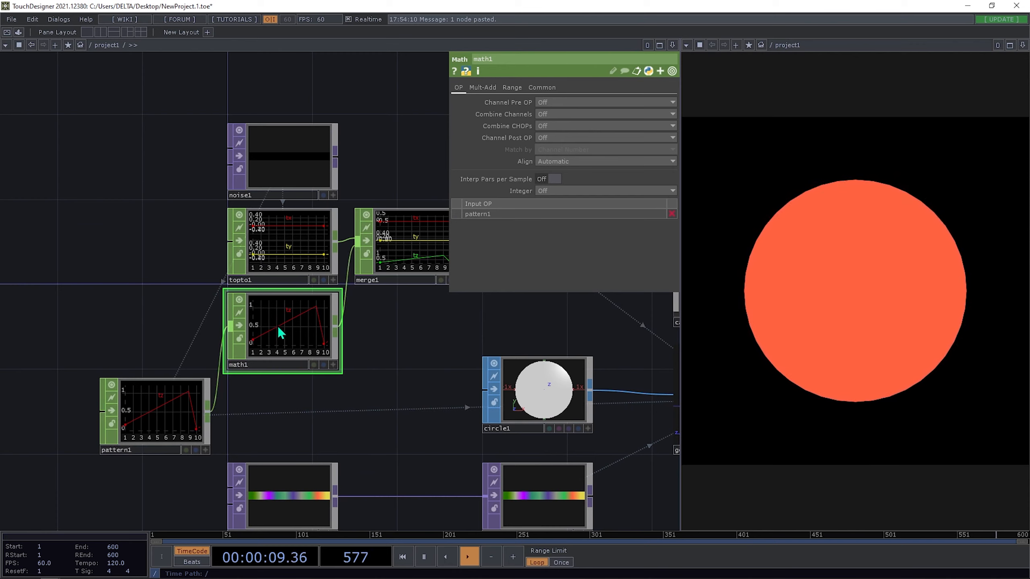
Set math1's To Range to 1 and 0 to invert the tz ramp.
{"action": "left_click", "coordinate": [511, 88]}
{"action": "type", "text": "1"}
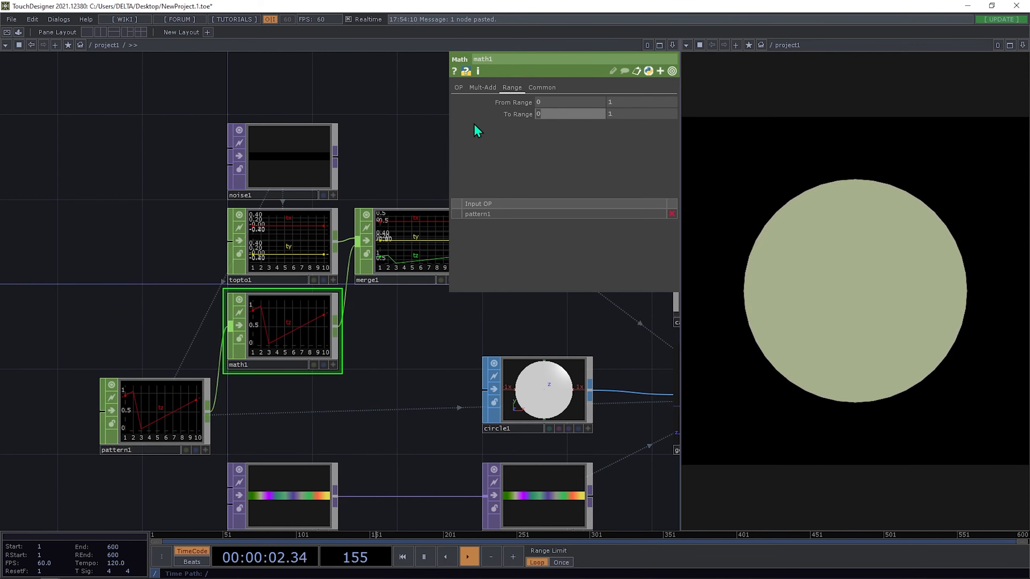
{"action": "left_click", "coordinate": [624, 114]}
{"action": "type", "text": "0"}
{"action": "key", "text": "Return"}
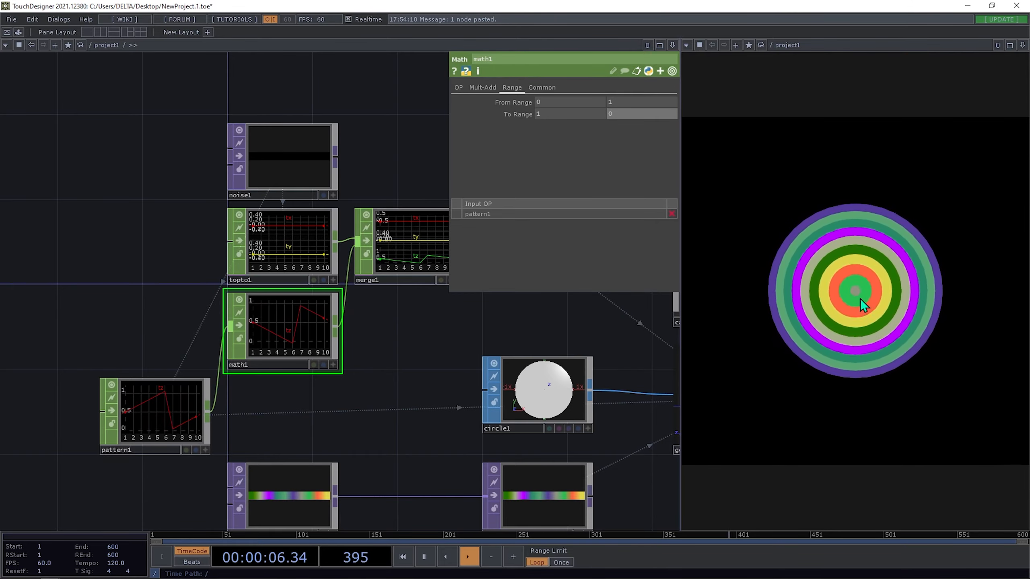
Set cam1's Projection to Orthographic with an Ortho Width of 1.4, and deactivate geo1's viewer.
{"action": "left_click_drag", "start_coordinate": [597, 316], "coordinate": [455, 350]}
{"action": "scroll", "coordinate": [456, 355], "scroll_direction": "down", "scroll_amount": 5}
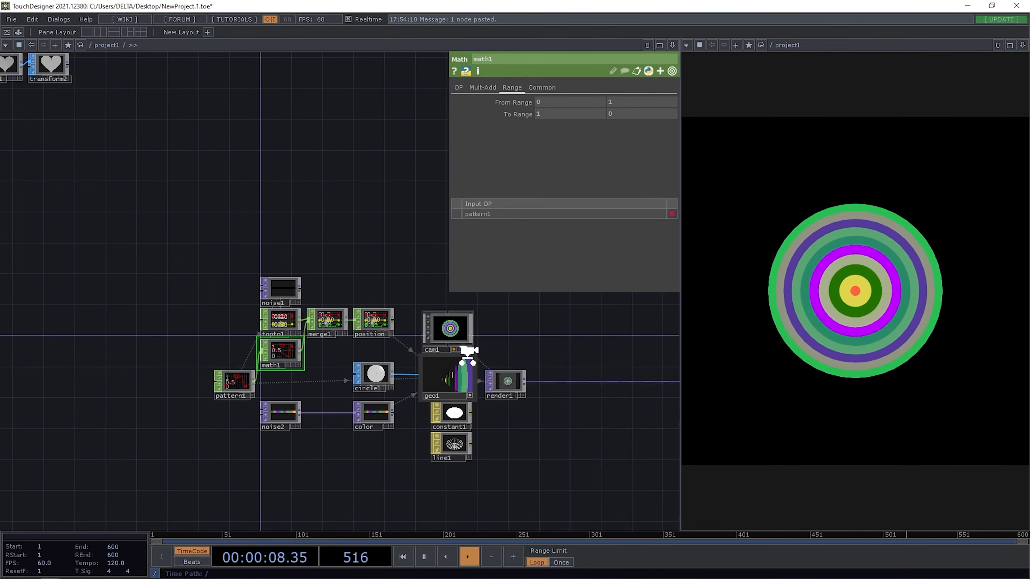
{"action": "scroll", "coordinate": [460, 357], "scroll_direction": "up", "scroll_amount": 2}
{"action": "left_click", "coordinate": [456, 337]}
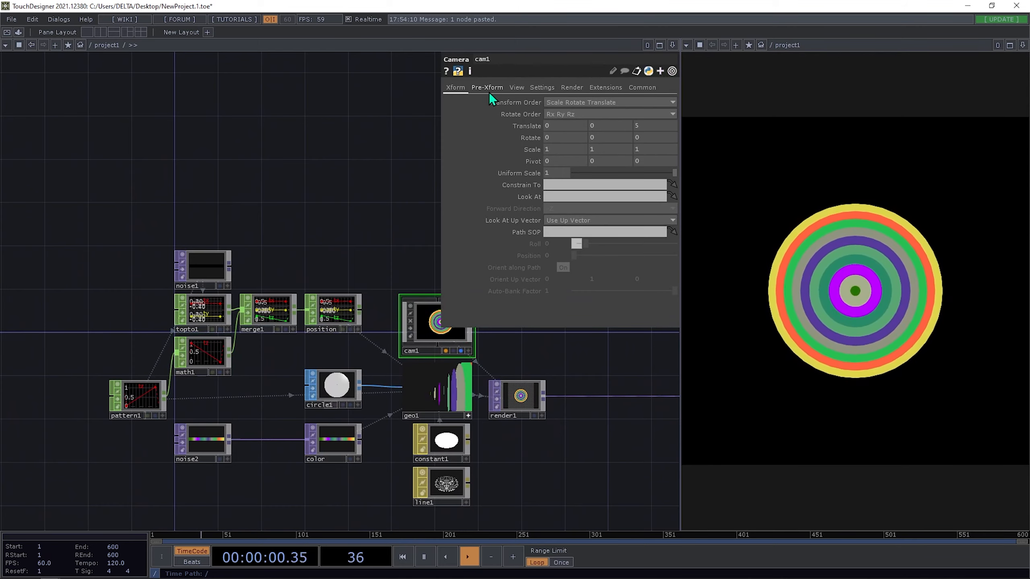
{"action": "left_click", "coordinate": [516, 88]}
{"action": "left_click", "coordinate": [560, 101]}
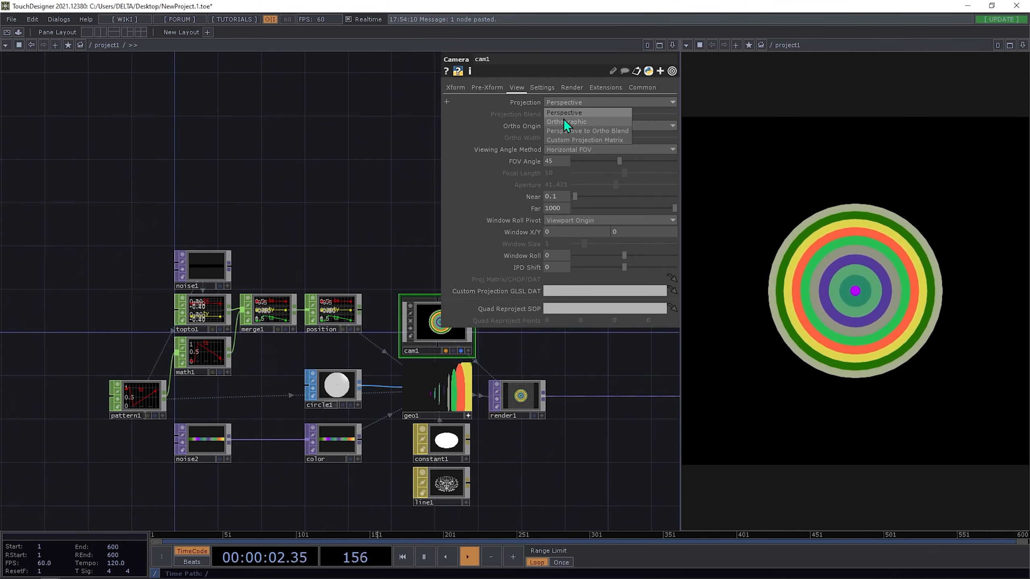
{"action": "left_click", "coordinate": [563, 119]}
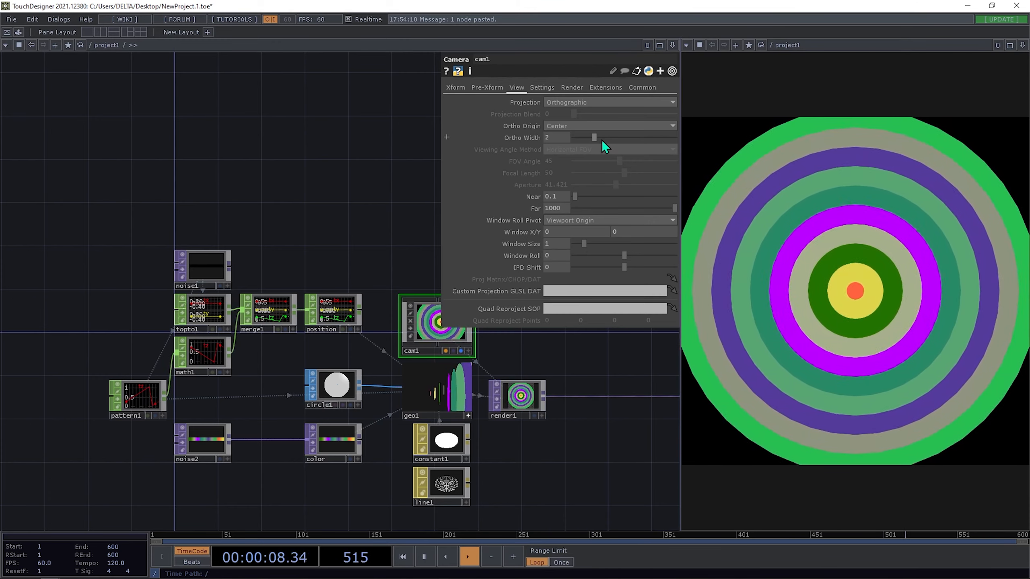
{"action": "left_click_drag", "start_coordinate": [602, 140], "coordinate": [588, 137]}
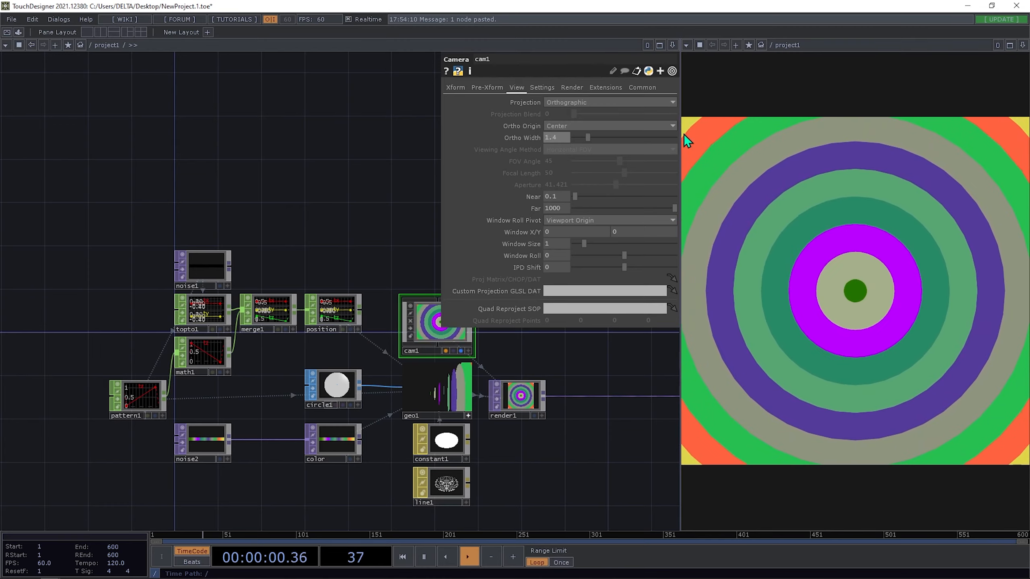
{"action": "left_click_drag", "start_coordinate": [291, 205], "coordinate": [221, 190]}
{"action": "left_click", "coordinate": [394, 381]}
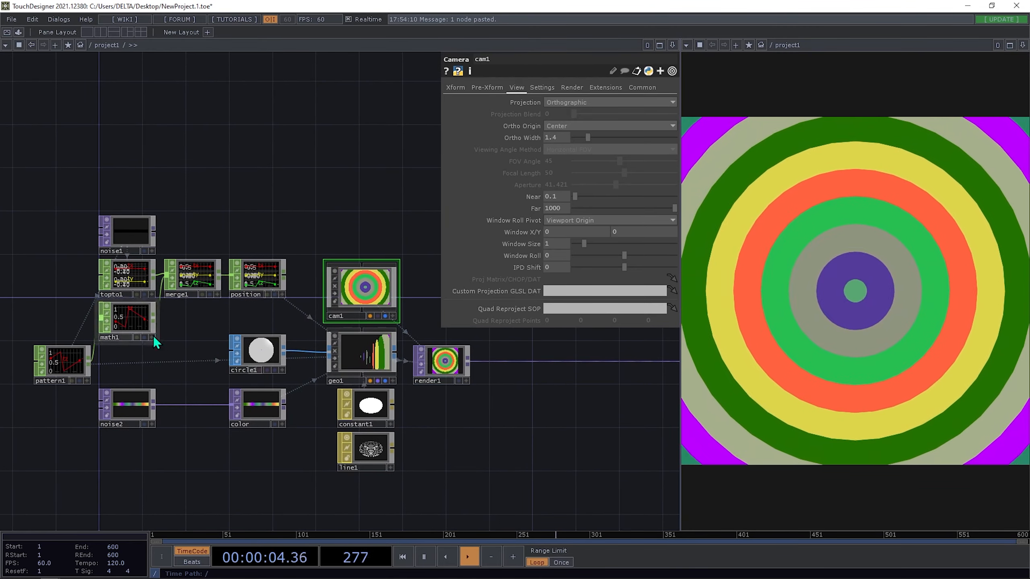
Switch pattern1's Phase from its time expression to a constant value.
{"action": "left_click_drag", "start_coordinate": [172, 352], "coordinate": [214, 342]}
{"action": "left_click", "coordinate": [120, 353]}
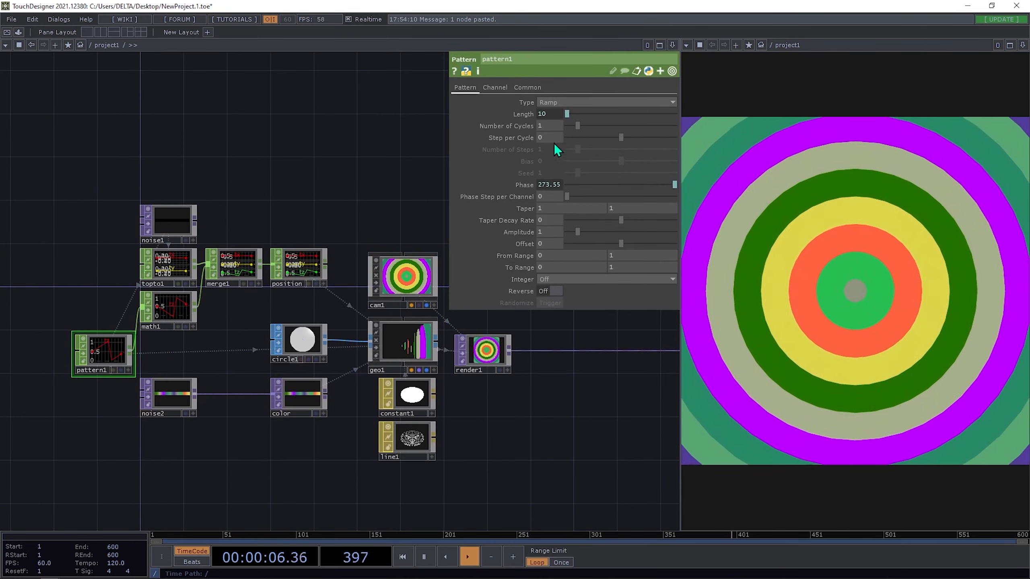
{"action": "left_click", "coordinate": [529, 186]}
{"action": "left_click", "coordinate": [503, 197]}
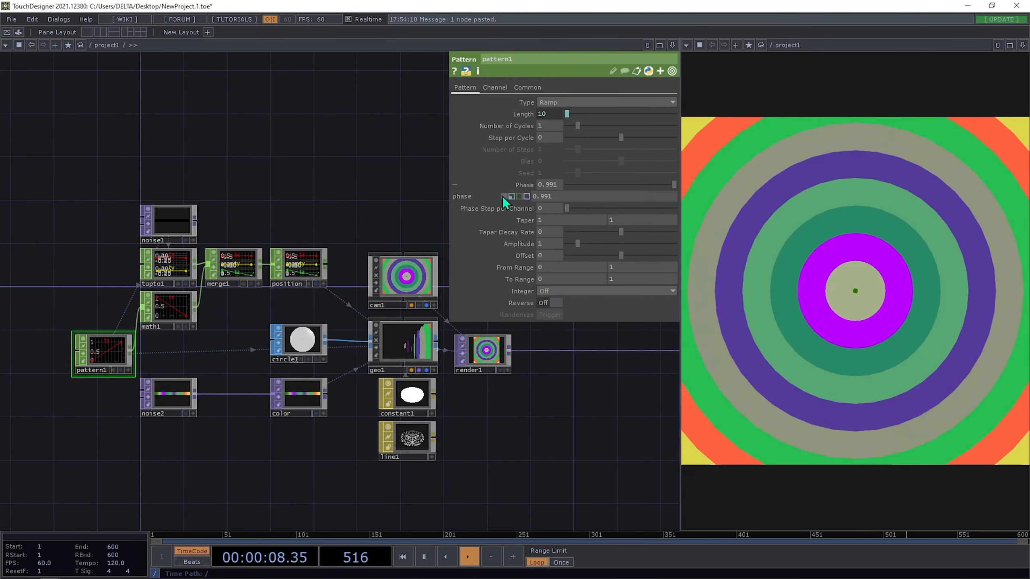
Compare pattern1's ramp with math1's inverted ramp, then examine the position channels, camera view and instanced geometry.
{"action": "scroll", "coordinate": [165, 351], "scroll_direction": "up", "scroll_amount": 7}
{"action": "left_click_drag", "start_coordinate": [77, 359], "coordinate": [246, 384]}
{"action": "scroll", "coordinate": [340, 357], "scroll_direction": "down", "scroll_amount": 3}
{"action": "left_click_drag", "start_coordinate": [323, 397], "coordinate": [281, 417]}
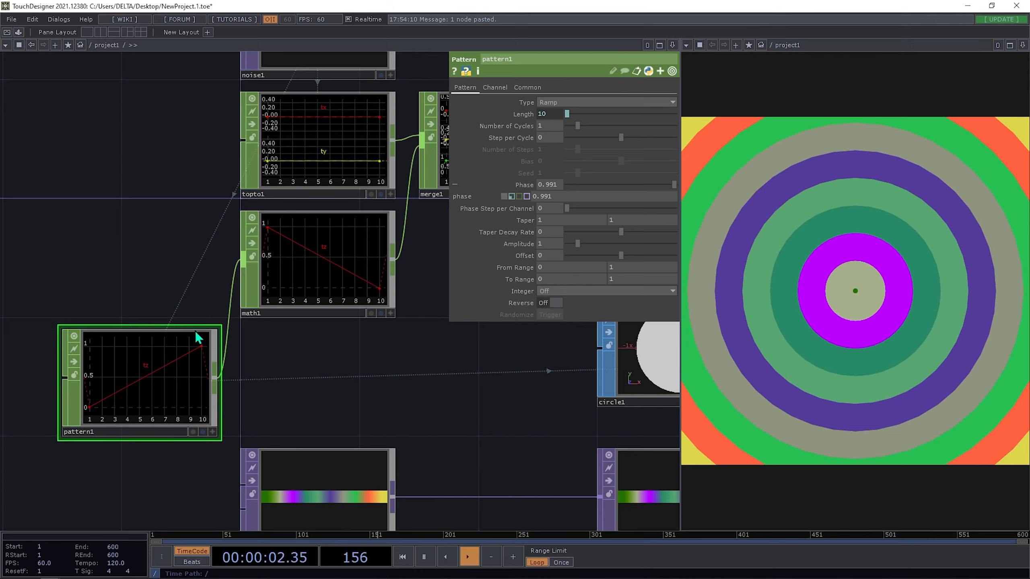
{"action": "left_click", "coordinate": [377, 294]}
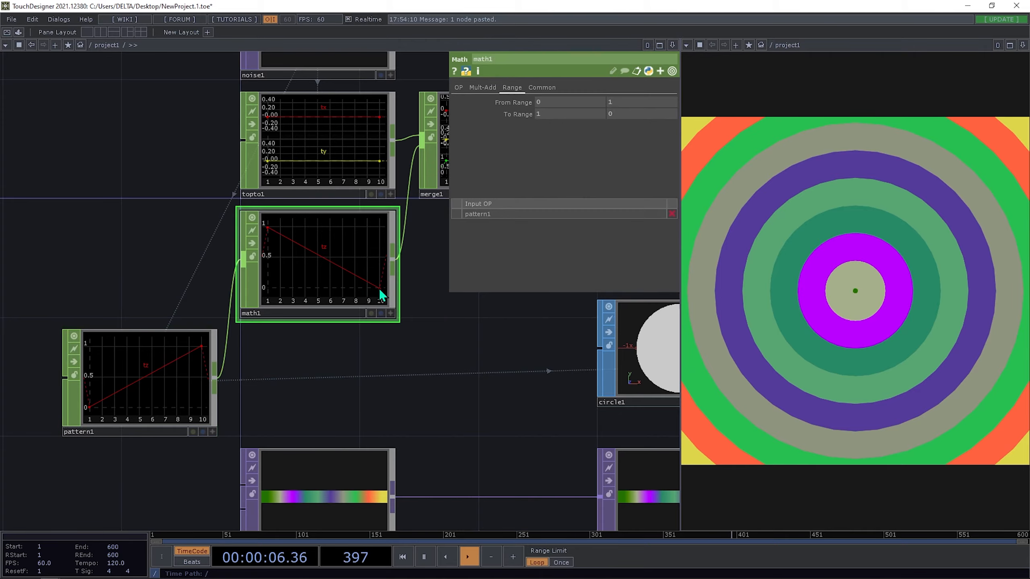
{"action": "left_click_drag", "start_coordinate": [440, 337], "coordinate": [300, 373]}
{"action": "middle_click_drag", "start_coordinate": [300, 373], "coordinate": [247, 327]}
{"action": "left_click_drag", "start_coordinate": [482, 318], "coordinate": [417, 326]}
{"action": "scroll", "coordinate": [303, 319], "scroll_direction": "down", "scroll_amount": 5}
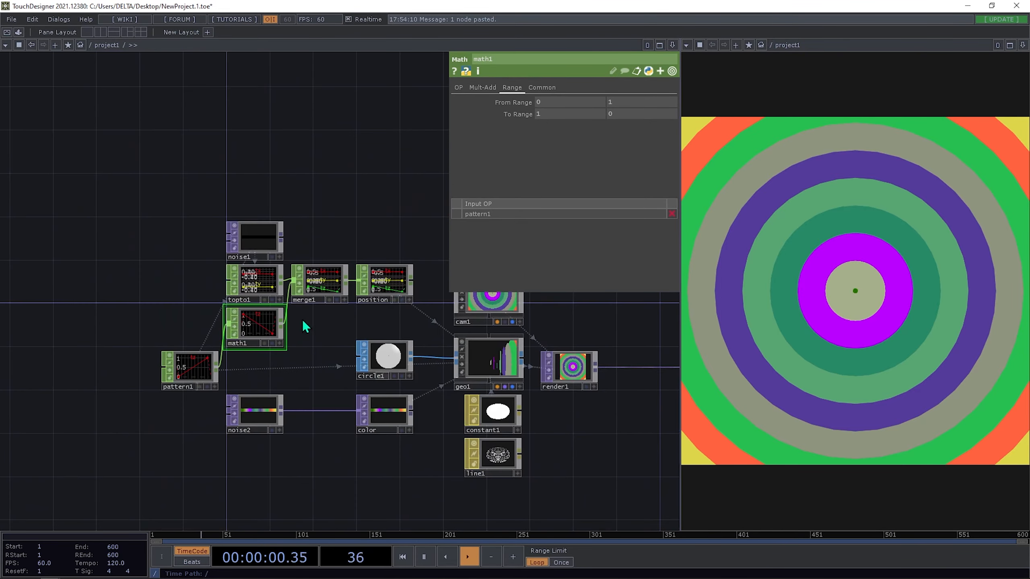
{"action": "left_click_drag", "start_coordinate": [486, 317], "coordinate": [383, 316]}
{"action": "scroll", "coordinate": [379, 290], "scroll_direction": "up", "scroll_amount": 5}
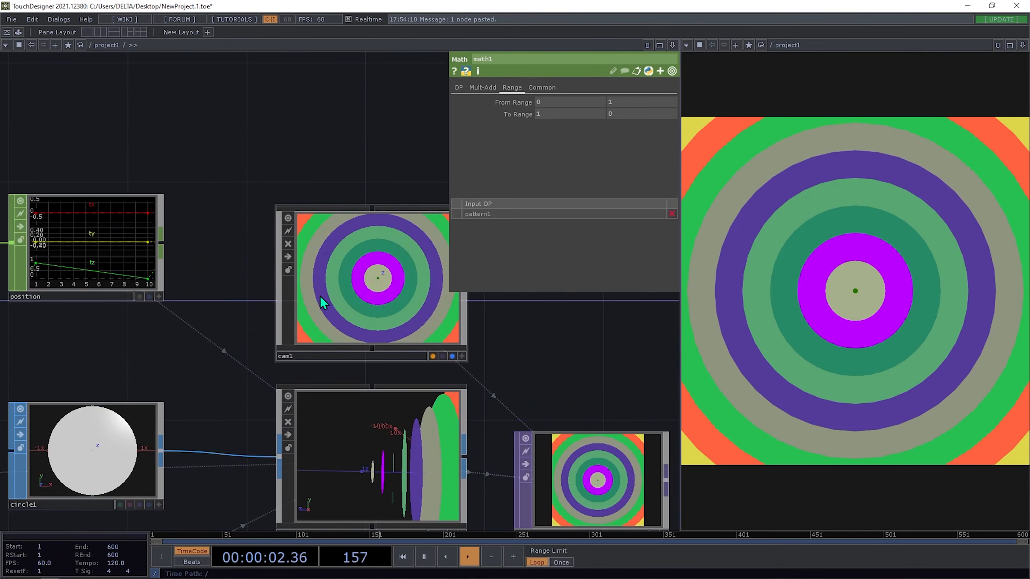
{"action": "left_click_drag", "start_coordinate": [188, 330], "coordinate": [280, 321]}
{"action": "scroll", "coordinate": [279, 322], "scroll_direction": "down", "scroll_amount": 5}
{"action": "left_click_drag", "start_coordinate": [159, 324], "coordinate": [279, 324]}
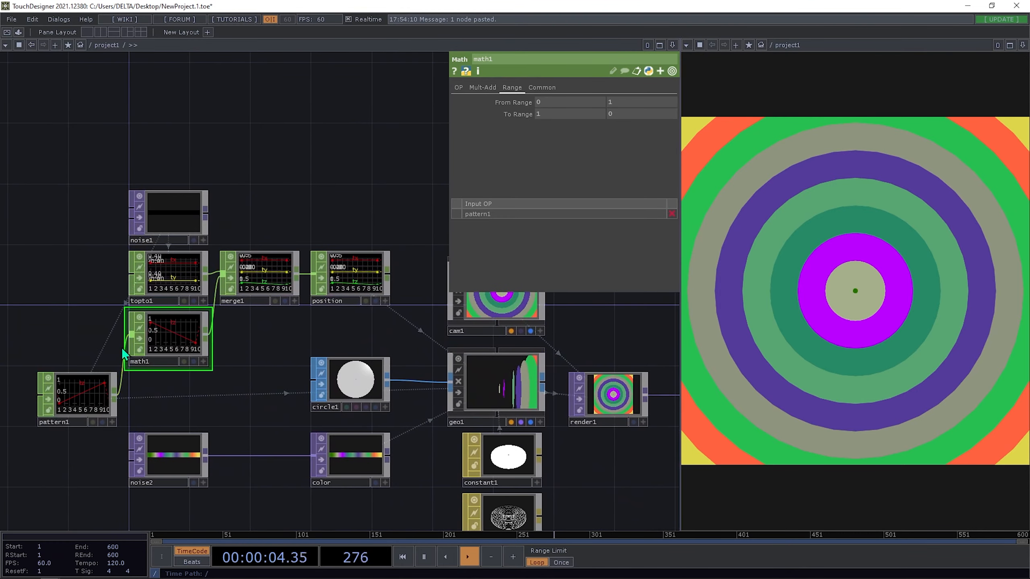
Switch pattern1's Phase back to its absTime.seconds*0.1 expression.
{"action": "left_click", "coordinate": [87, 394]}
{"action": "left_click", "coordinate": [510, 198]}
Insert an Edge TOP on the wire between render1 and rgbkey1.
{"action": "left_click_drag", "start_coordinate": [356, 179], "coordinate": [36, 198]}
{"action": "scroll", "coordinate": [312, 193], "scroll_direction": "down", "scroll_amount": 3}
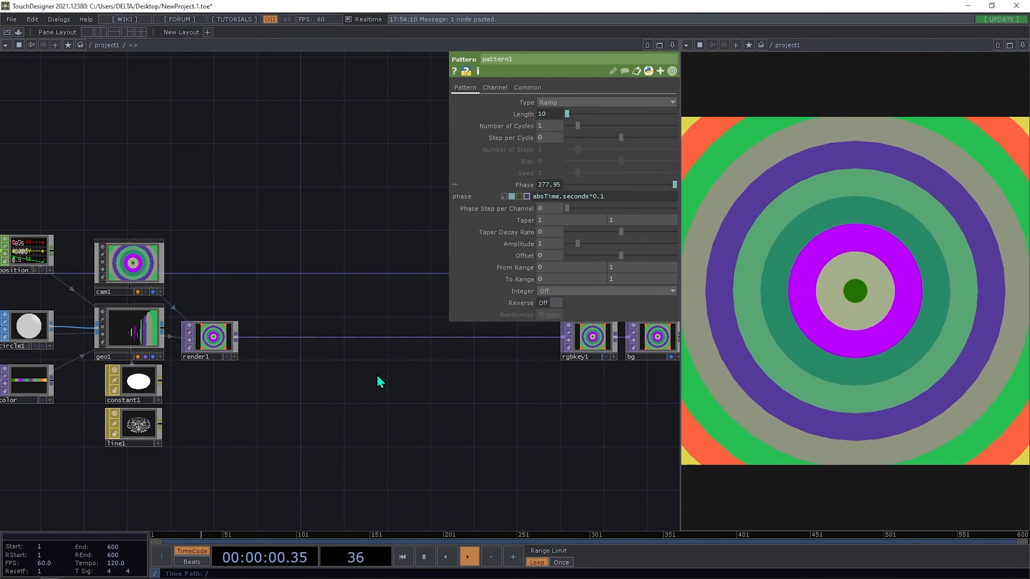
{"action": "left_click_drag", "start_coordinate": [381, 377], "coordinate": [277, 379]}
{"action": "right_click", "coordinate": [396, 344]}
{"action": "left_click", "coordinate": [421, 328]}
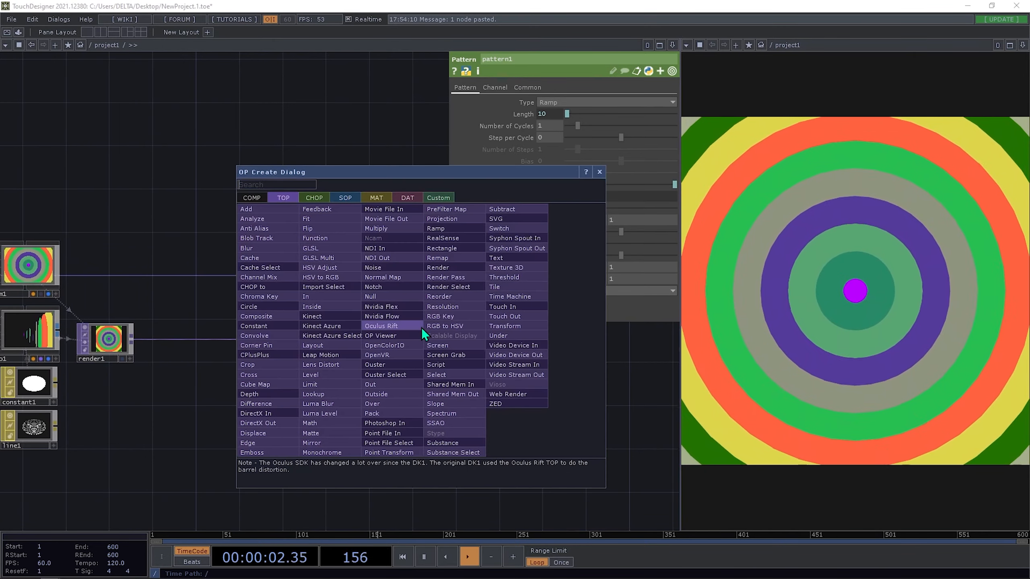
{"action": "type", "text": "ed"}
{"action": "left_click", "coordinate": [260, 444]}
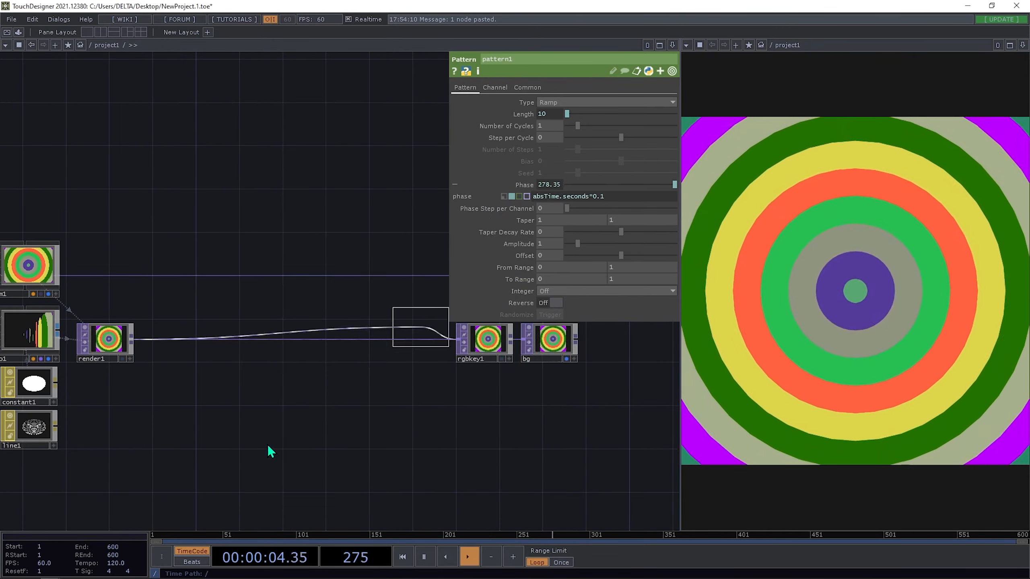
{"action": "left_click", "coordinate": [420, 343]}
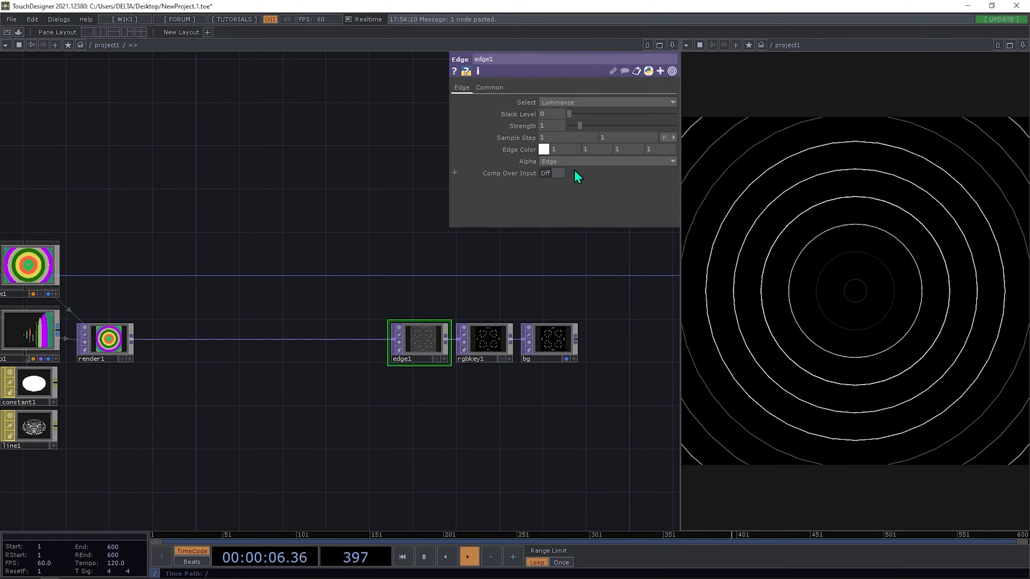
Turn on Comp Over Input for edge1, make its Edge Color black and set Strength to 10.
{"action": "left_click", "coordinate": [553, 175]}
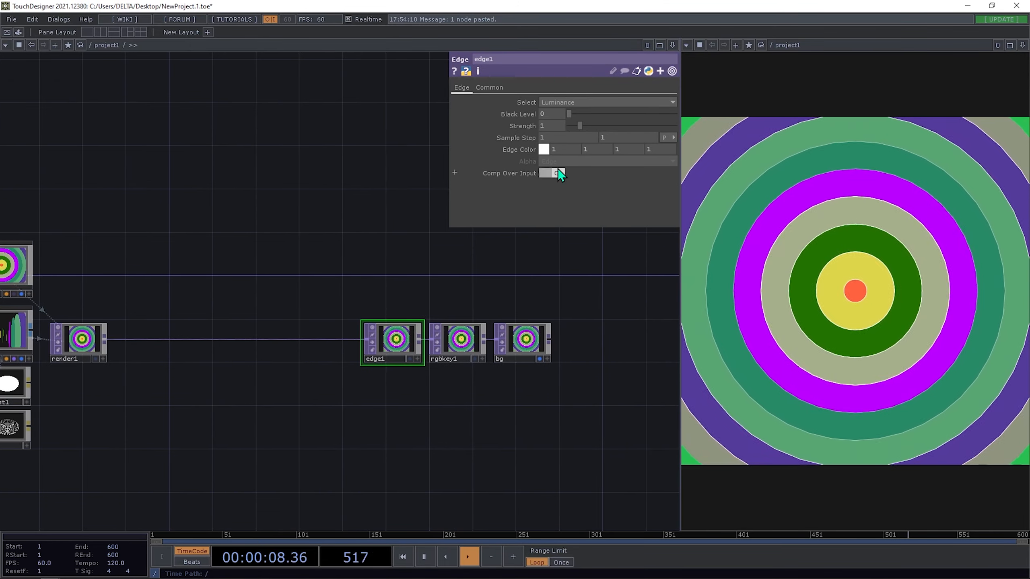
{"action": "left_click", "coordinate": [546, 150]}
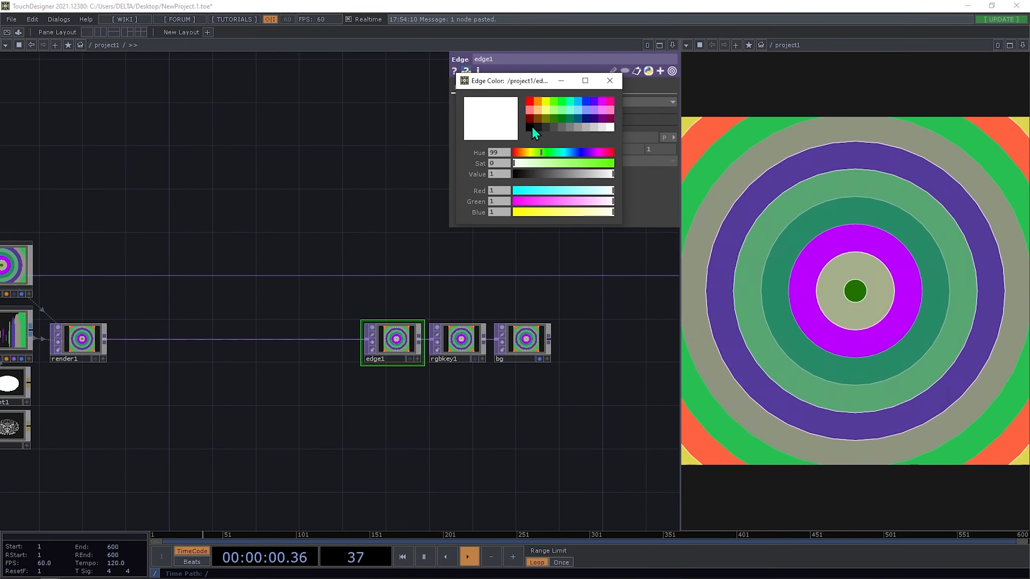
{"action": "left_click", "coordinate": [554, 110]}
{"action": "left_click", "coordinate": [594, 113]}
{"action": "left_click", "coordinate": [594, 118]}
{"action": "left_click", "coordinate": [530, 128]}
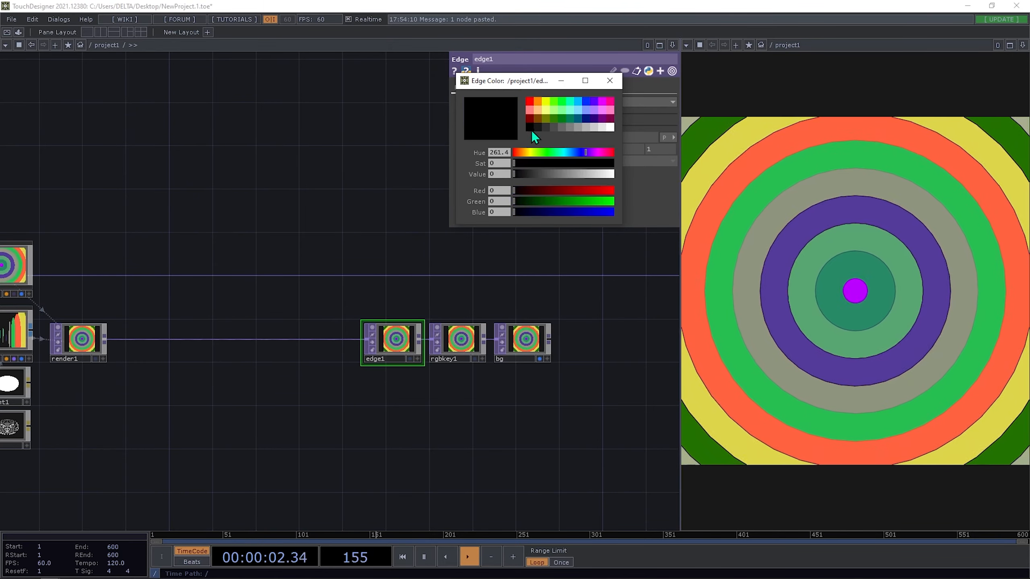
{"action": "left_click", "coordinate": [616, 83]}
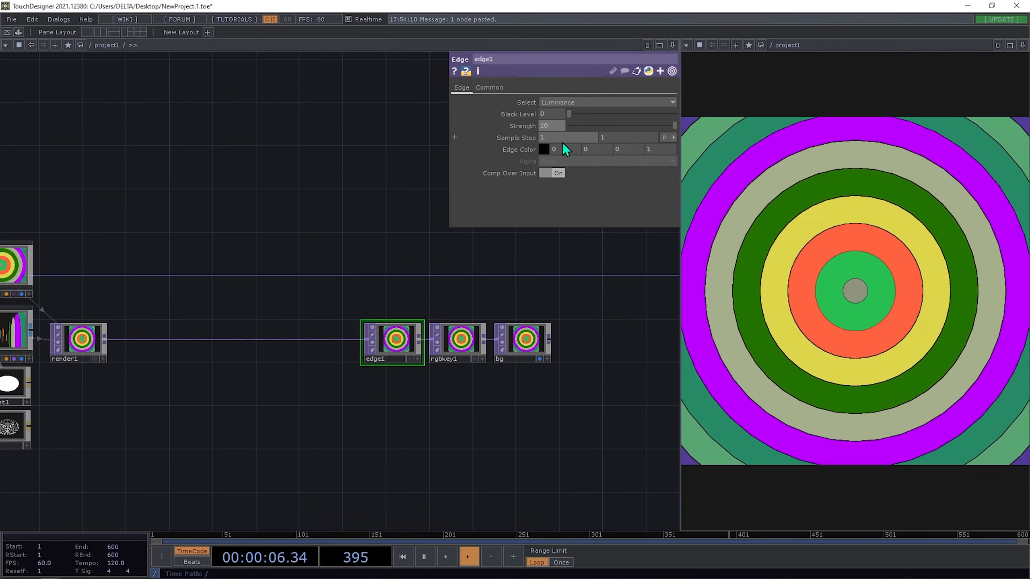
Set noise1's resolution width to 50 to increase the number of instances.
{"action": "left_click_drag", "start_coordinate": [419, 221], "coordinate": [688, 226]}
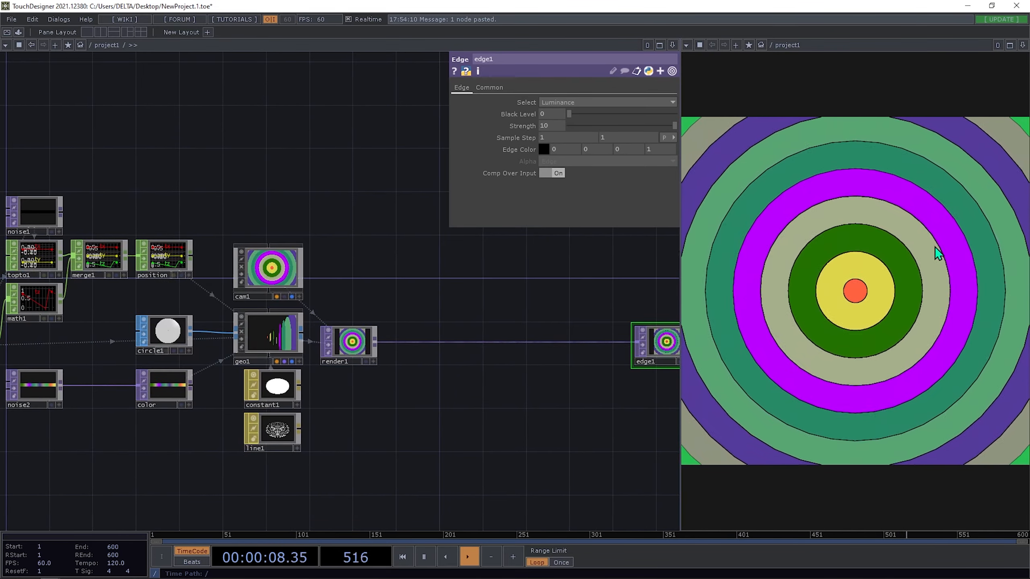
{"action": "left_click_drag", "start_coordinate": [191, 355], "coordinate": [289, 325]}
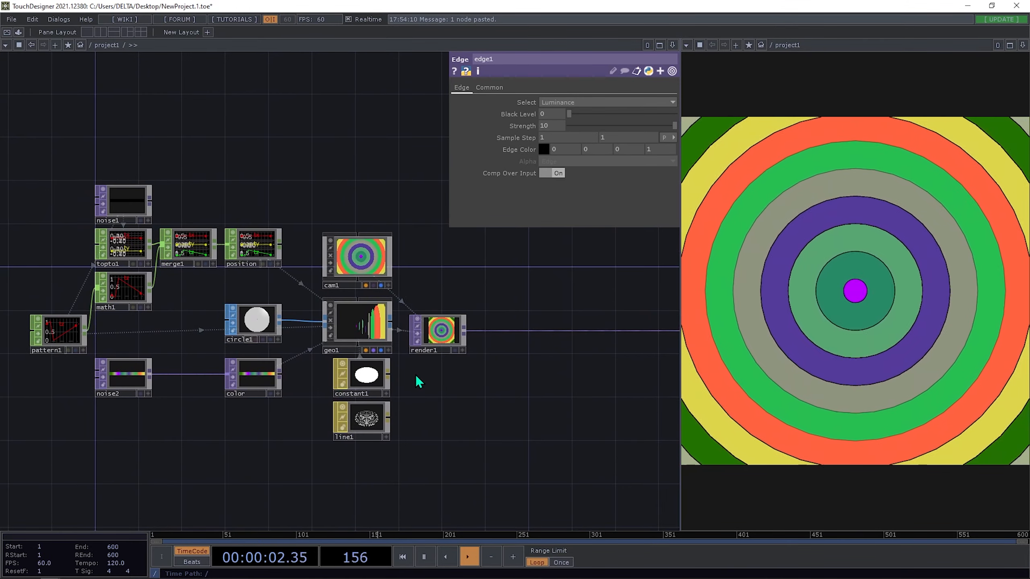
{"action": "left_click_drag", "start_coordinate": [476, 371], "coordinate": [529, 406]}
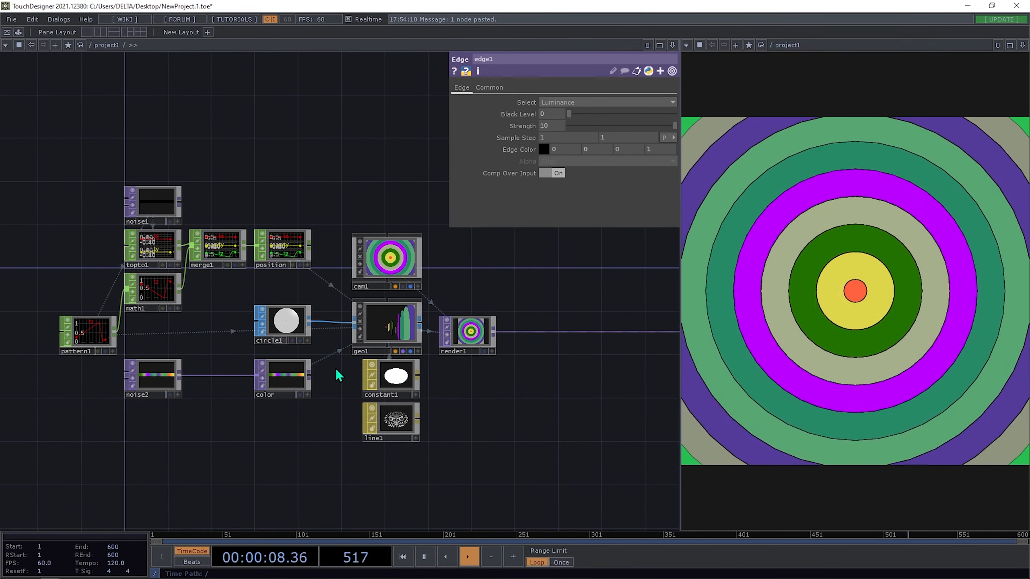
{"action": "left_click", "coordinate": [154, 243]}
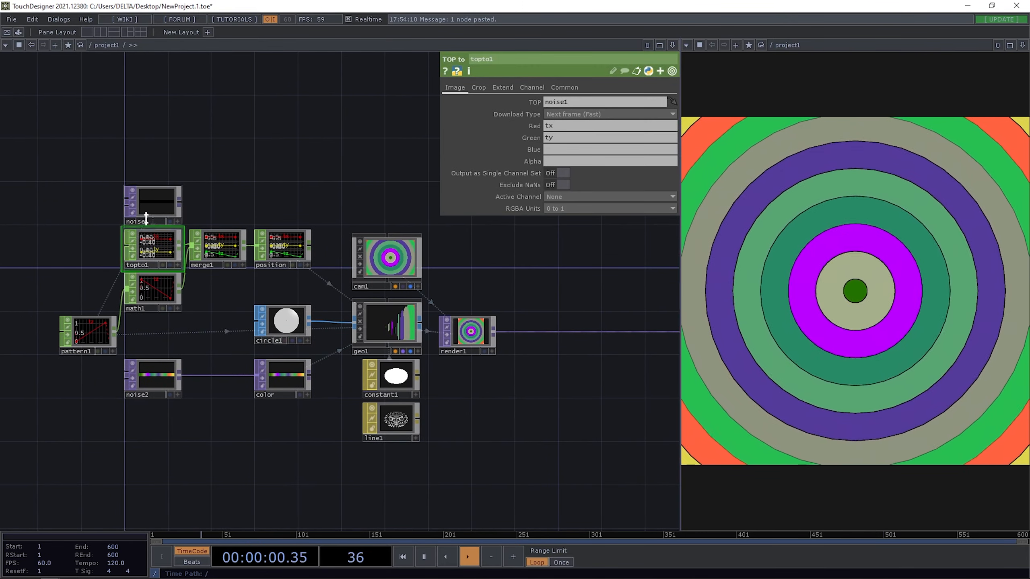
{"action": "left_click", "coordinate": [153, 212]}
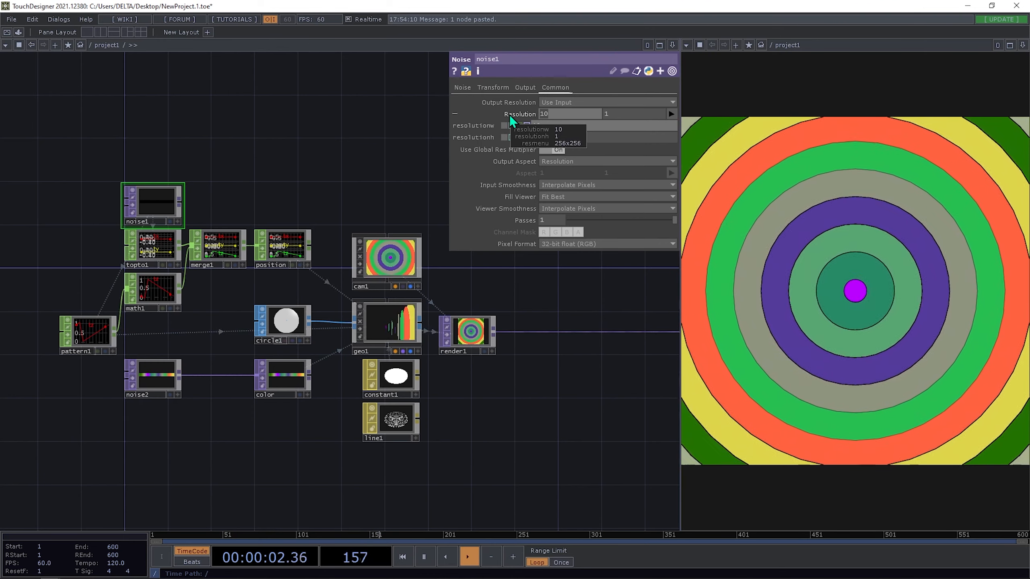
{"action": "type", "text": "50"}
{"action": "key", "text": "Return"}
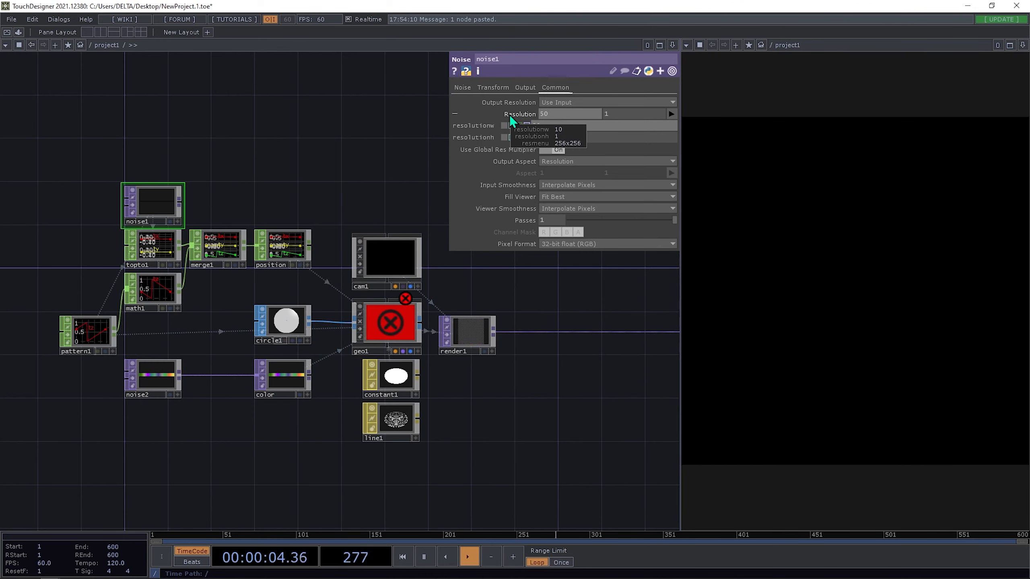
Reference noise1's resolution width in noise2's resolution width with op('noise1').par.resolutionw.
{"action": "left_click_drag", "start_coordinate": [230, 211], "coordinate": [248, 205]}
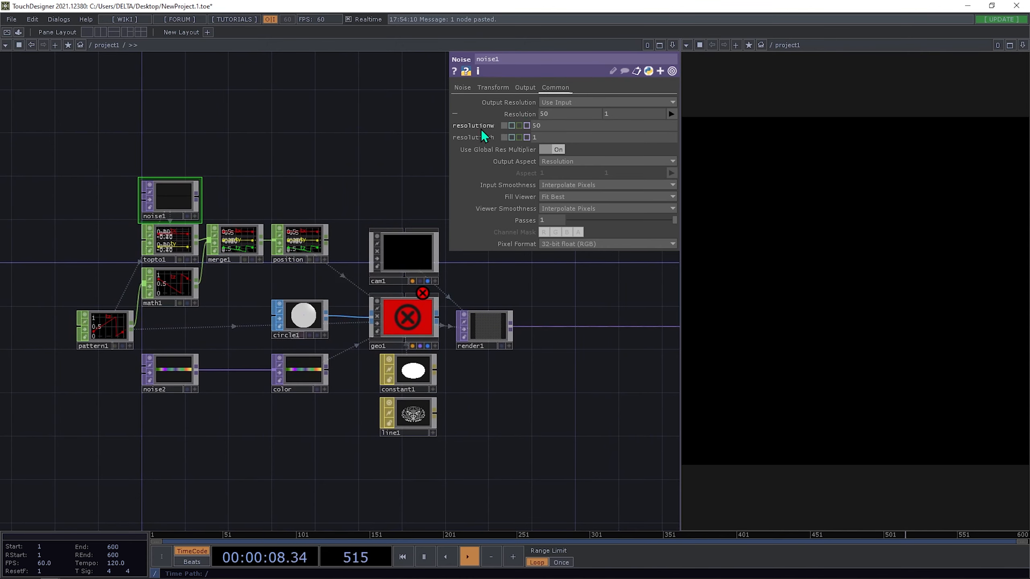
{"action": "left_click", "coordinate": [174, 376]}
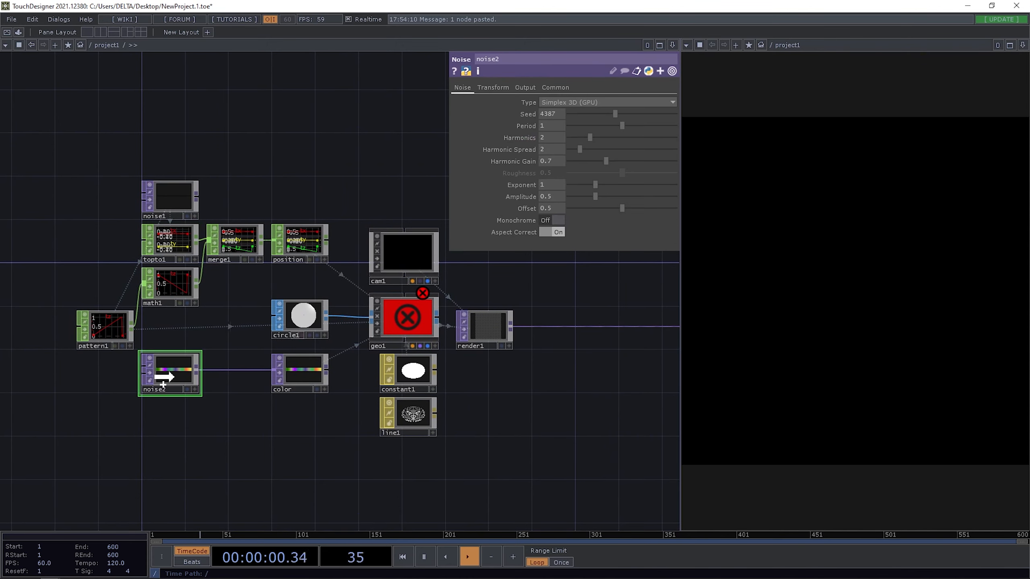
{"action": "left_click_drag", "start_coordinate": [550, 84], "coordinate": [528, 114]}
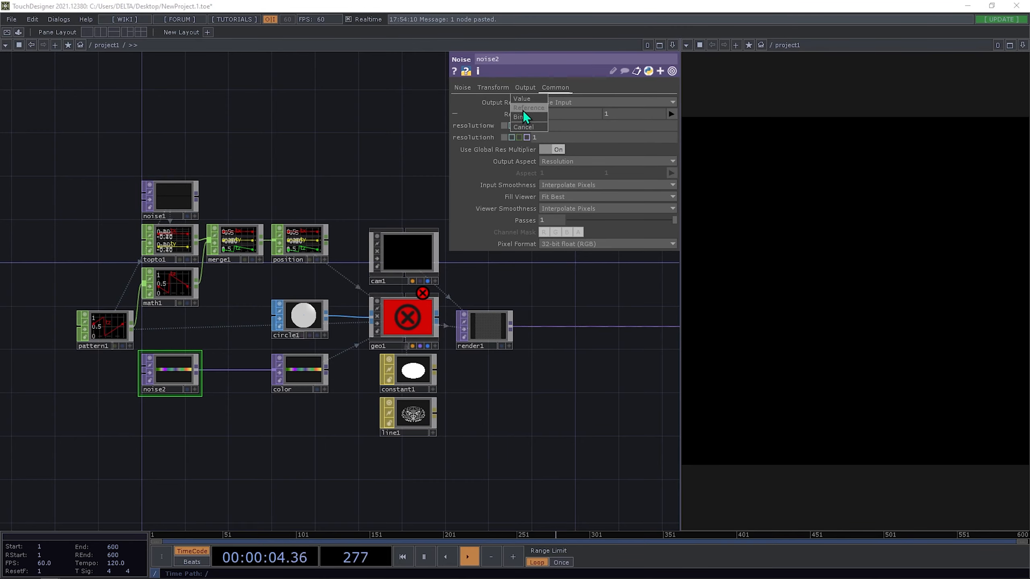
{"action": "left_click", "coordinate": [528, 108]}
{"action": "left_click", "coordinate": [508, 137]}
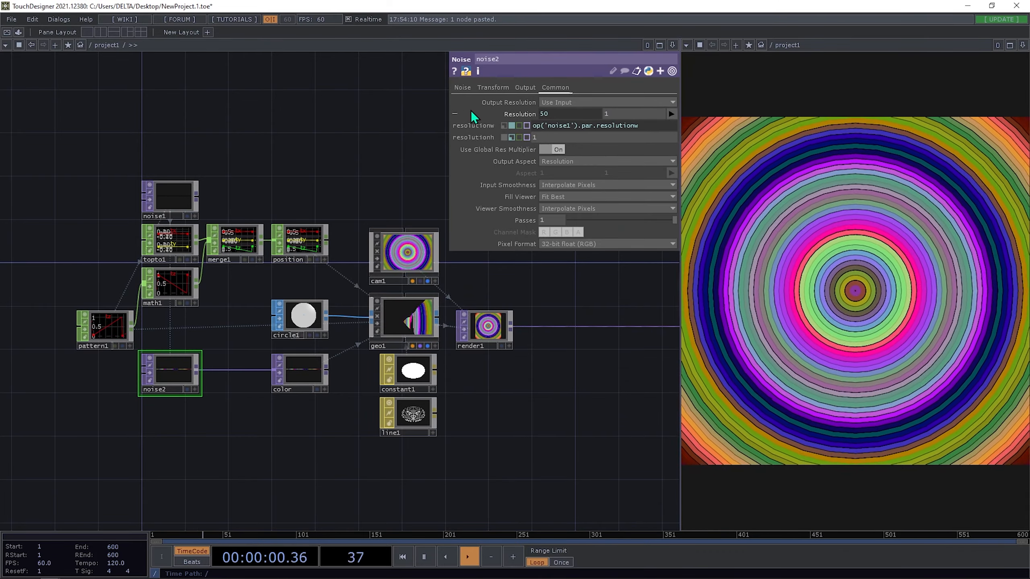
{"action": "left_click", "coordinate": [455, 113]}
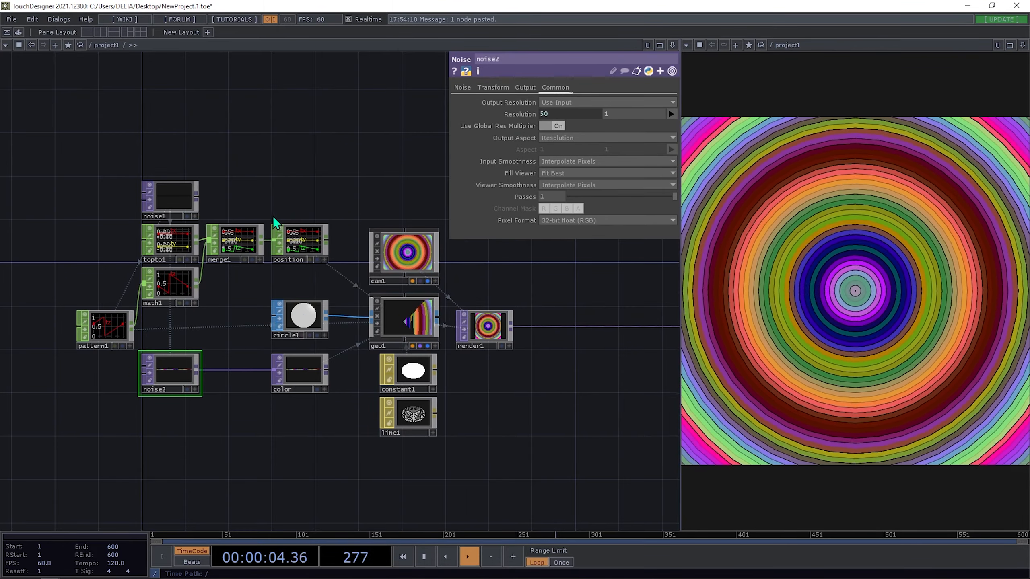
Open noise1's noise settings, including amplitude and offset.
{"action": "left_click", "coordinate": [188, 245]}
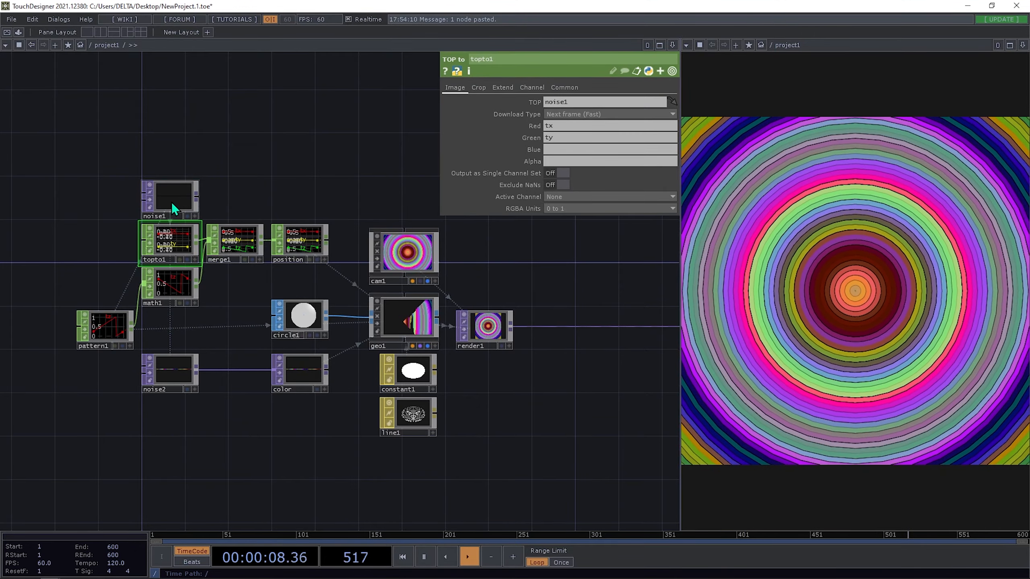
{"action": "left_click", "coordinate": [171, 201]}
{"action": "left_click", "coordinate": [457, 90]}
{"action": "left_click_drag", "start_coordinate": [271, 164], "coordinate": [285, 166]}
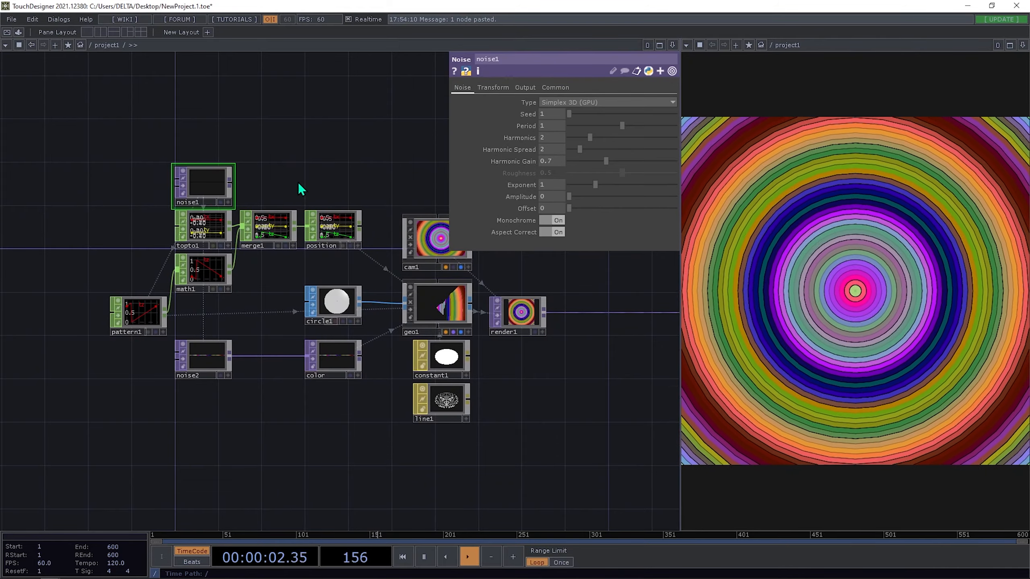